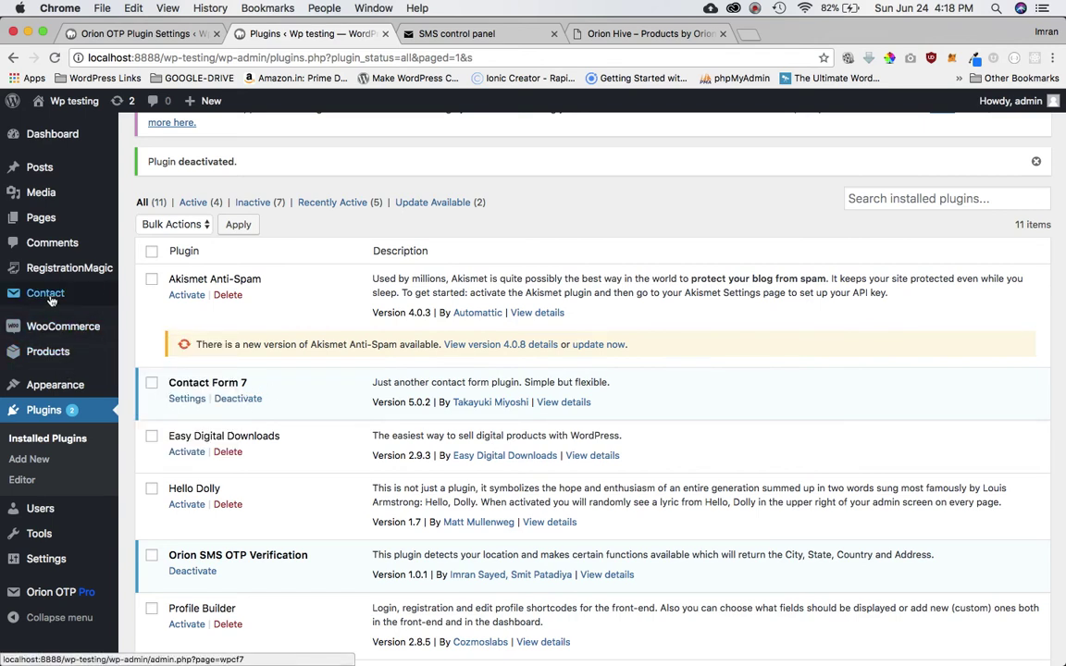
- Copy the Contact form 1 shortcode from the Contact Forms list
{"action": "mouse_move", "coordinate": [51, 301]}
{"action": "left_click", "coordinate": [148, 295]}
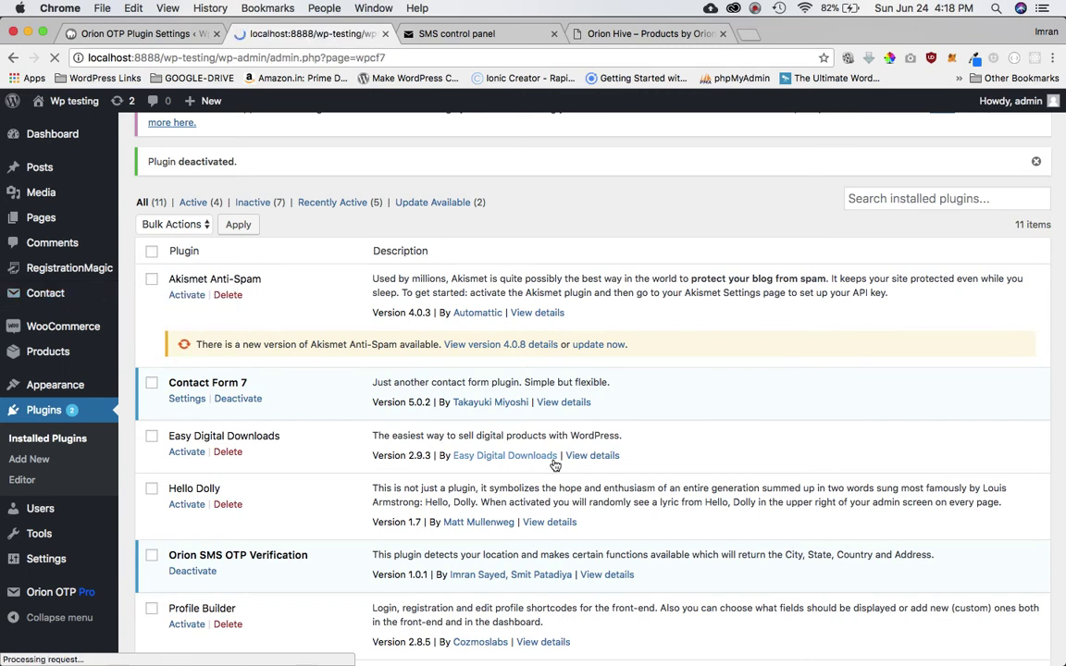
{"action": "left_click", "coordinate": [615, 447]}
{"action": "key", "text": "super+c"}
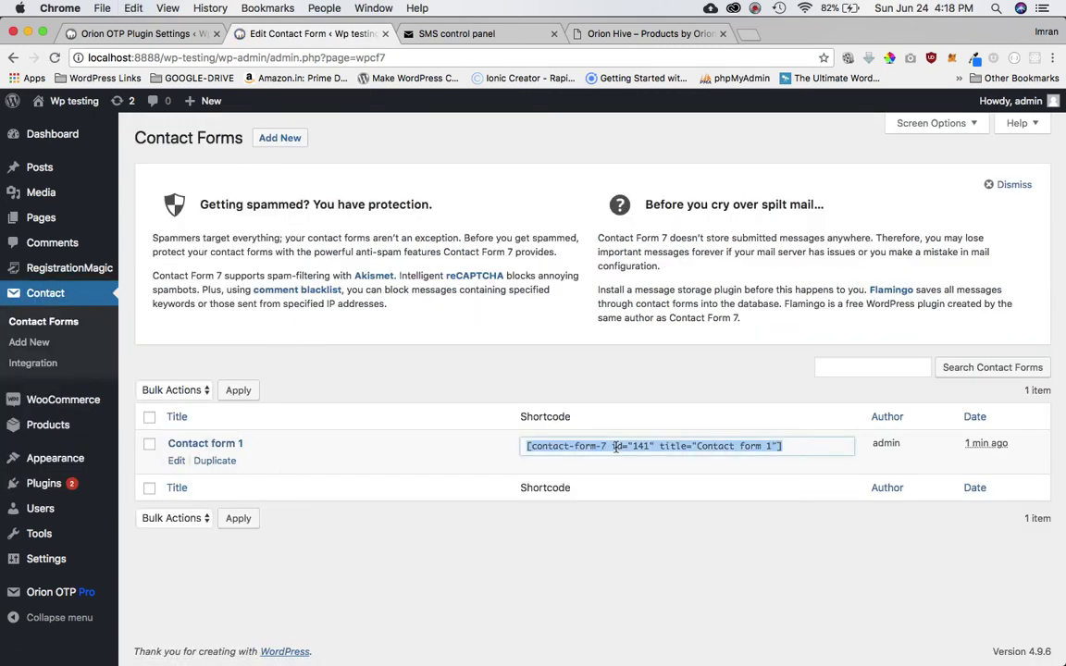
- Create and publish a page titled 'Contact form 7' with the shortcode pasted in its body
{"action": "mouse_move", "coordinate": [53, 225]}
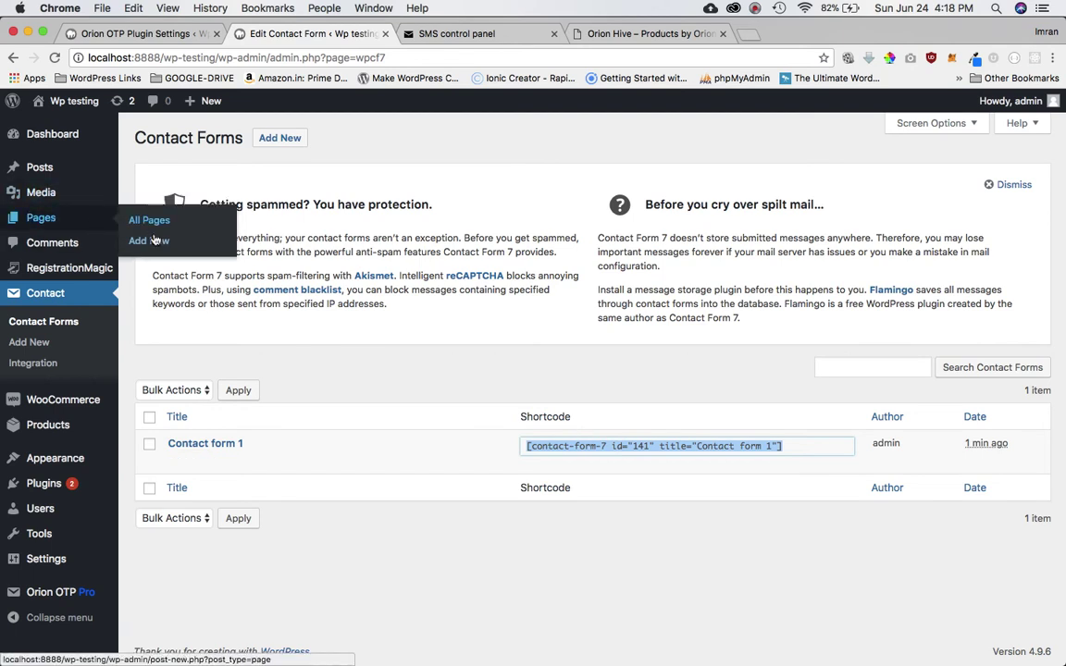
{"action": "left_click", "coordinate": [154, 241]}
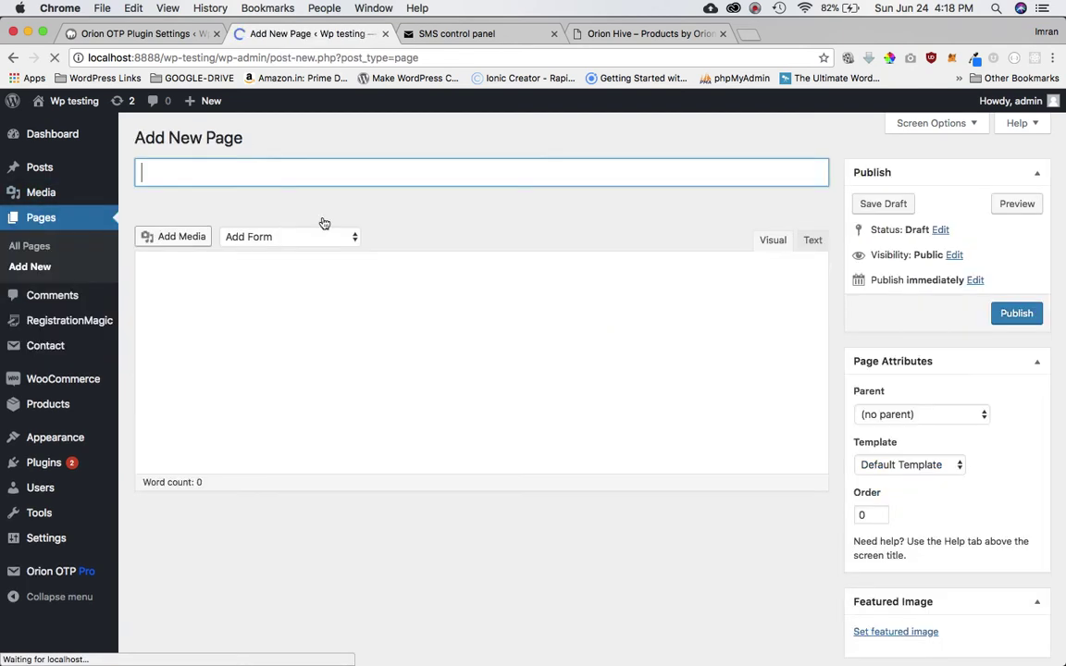
{"action": "type", "text": "C"}
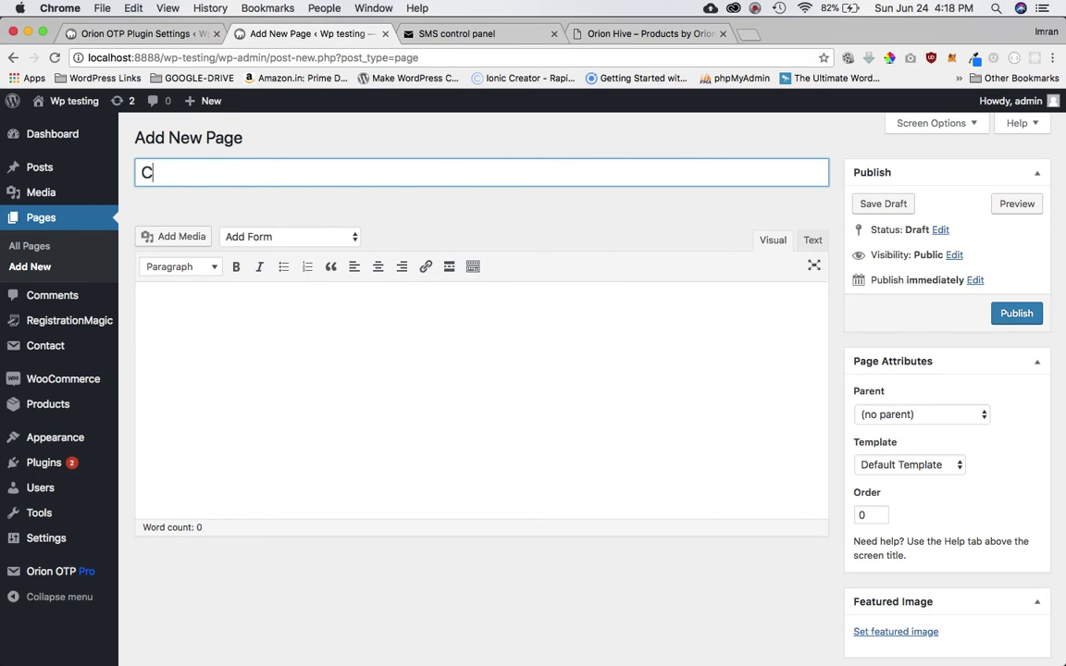
{"action": "type", "text": "ontact form "}
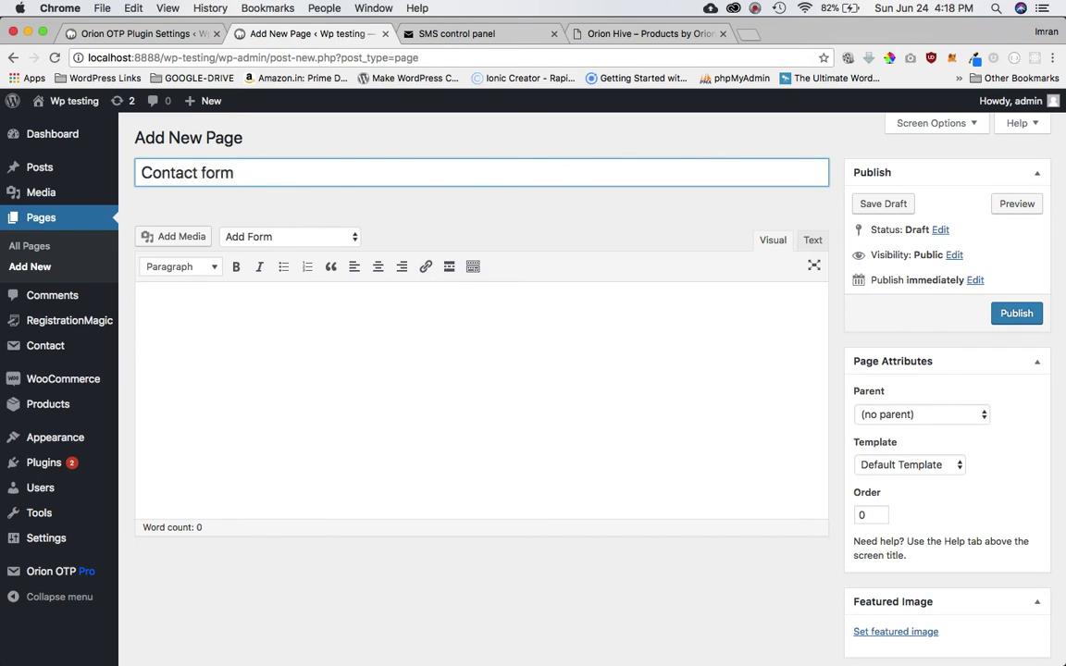
{"action": "type", "text": "7"}
{"action": "left_click", "coordinate": [286, 370]}
{"action": "key", "text": "super+v"}
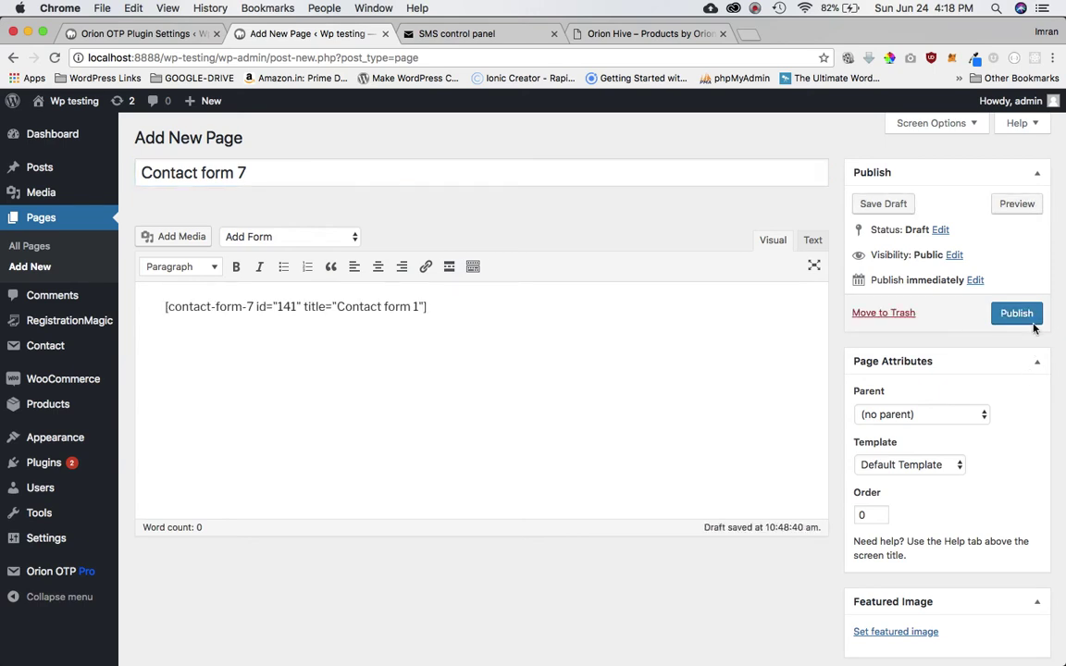
{"action": "left_click", "coordinate": [1017, 314]}
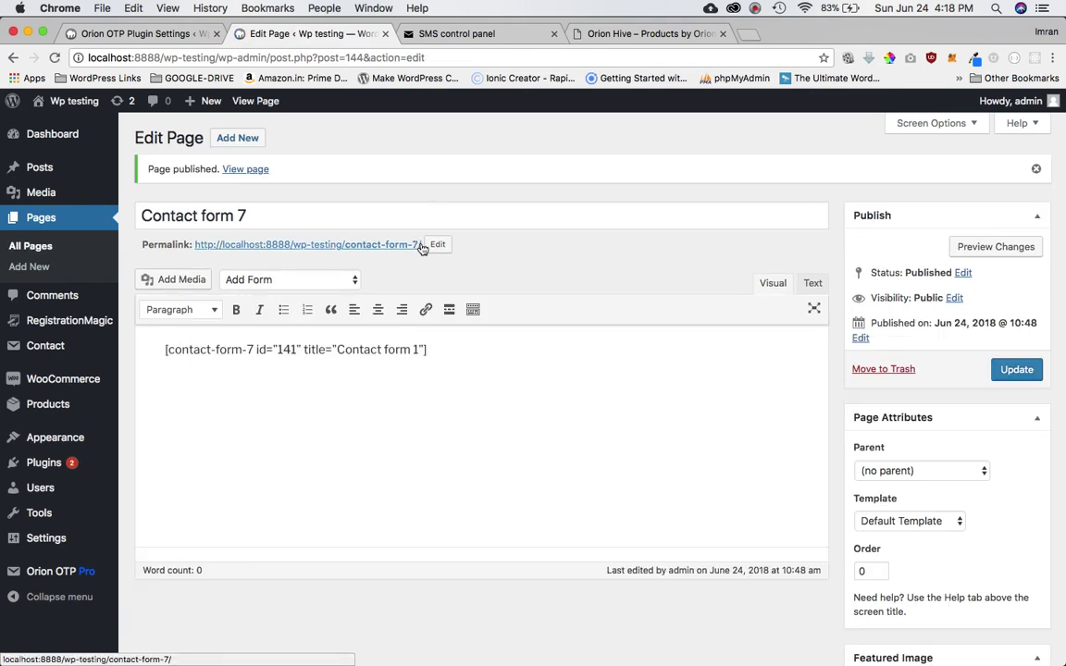
- Load the new page's permalink in a private browsing window
{"action": "left_click_drag", "start_coordinate": [422, 244], "coordinate": [196, 244]}
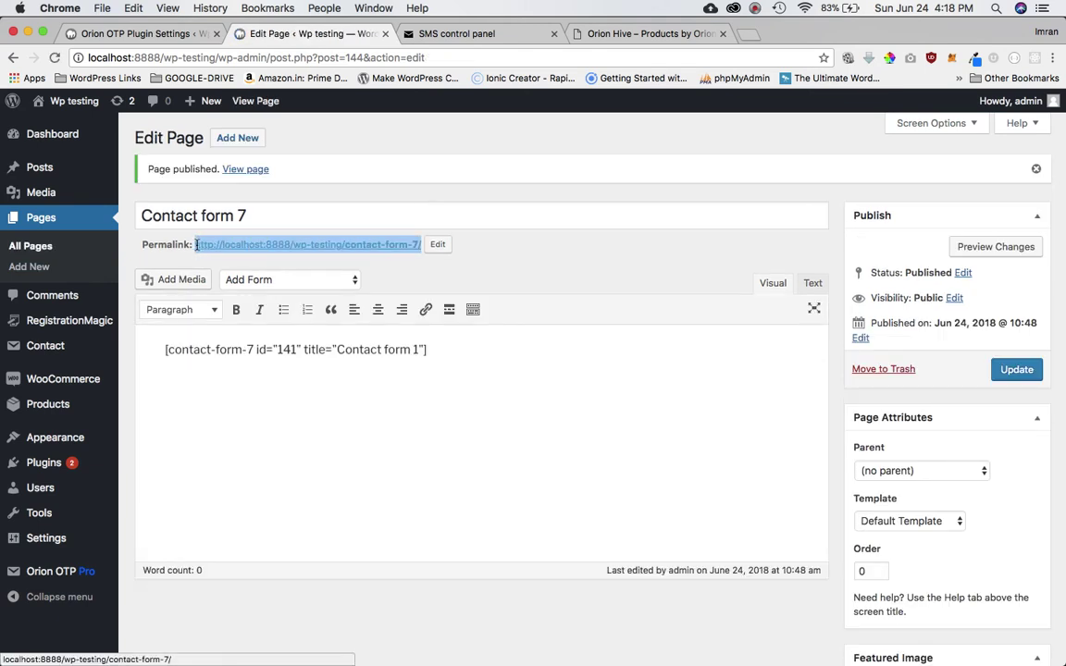
{"action": "key", "text": "super+c"}
{"action": "key", "text": "super+shift+n"}
{"action": "key", "text": "super+v"}
{"action": "key", "text": "Return"}
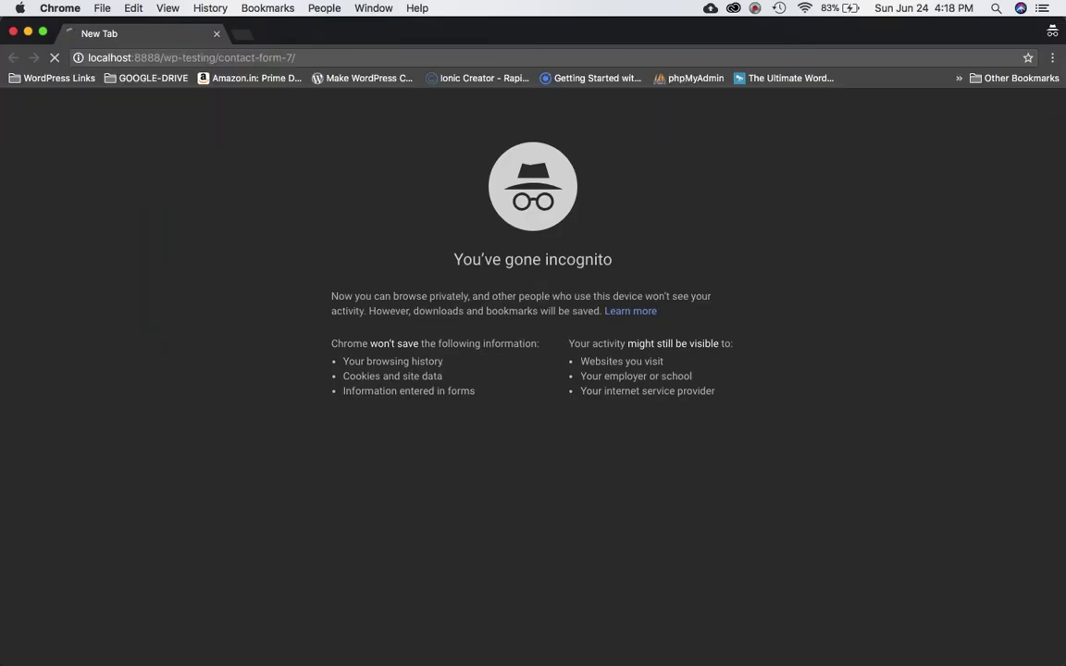
- Send the contact form with empty fields to trigger the name and email required errors
{"action": "left_click_drag", "start_coordinate": [3, 284], "coordinate": [406, 252]}
{"action": "scroll", "coordinate": [585, 414], "scroll_direction": "down", "scroll_amount": 5}
{"action": "scroll", "coordinate": [585, 414], "scroll_direction": "up", "scroll_amount": 5}
{"action": "left_click", "coordinate": [767, 355]}
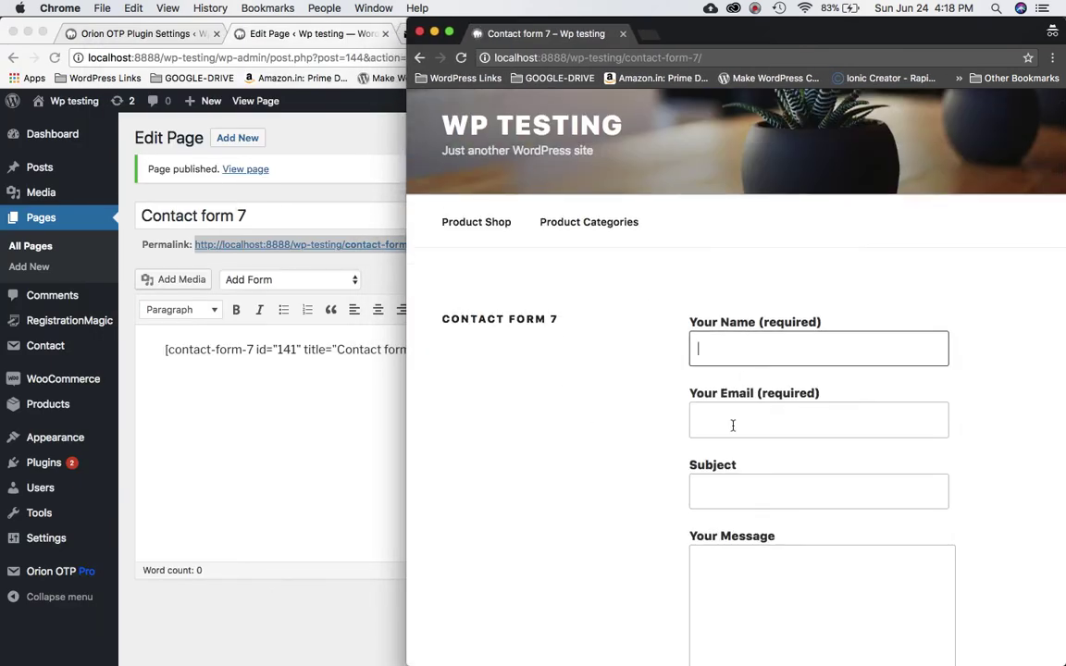
{"action": "scroll", "coordinate": [729, 472], "scroll_direction": "down", "scroll_amount": 4}
{"action": "left_click", "coordinate": [788, 413]}
{"action": "scroll", "coordinate": [785, 412], "scroll_direction": "down", "scroll_amount": 2}
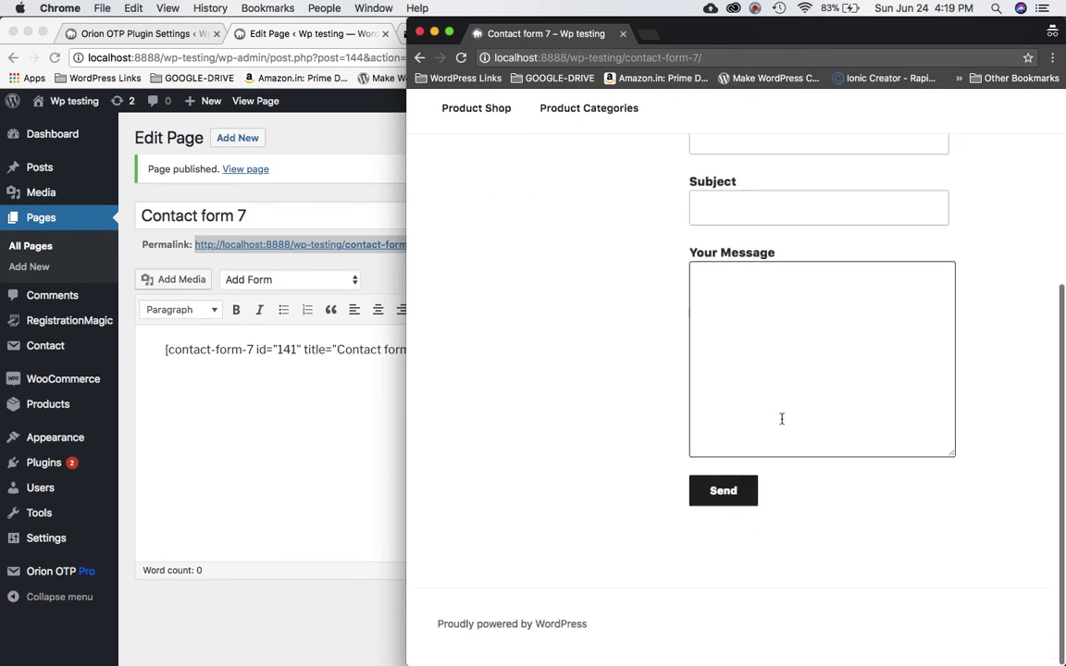
{"action": "left_click", "coordinate": [712, 506]}
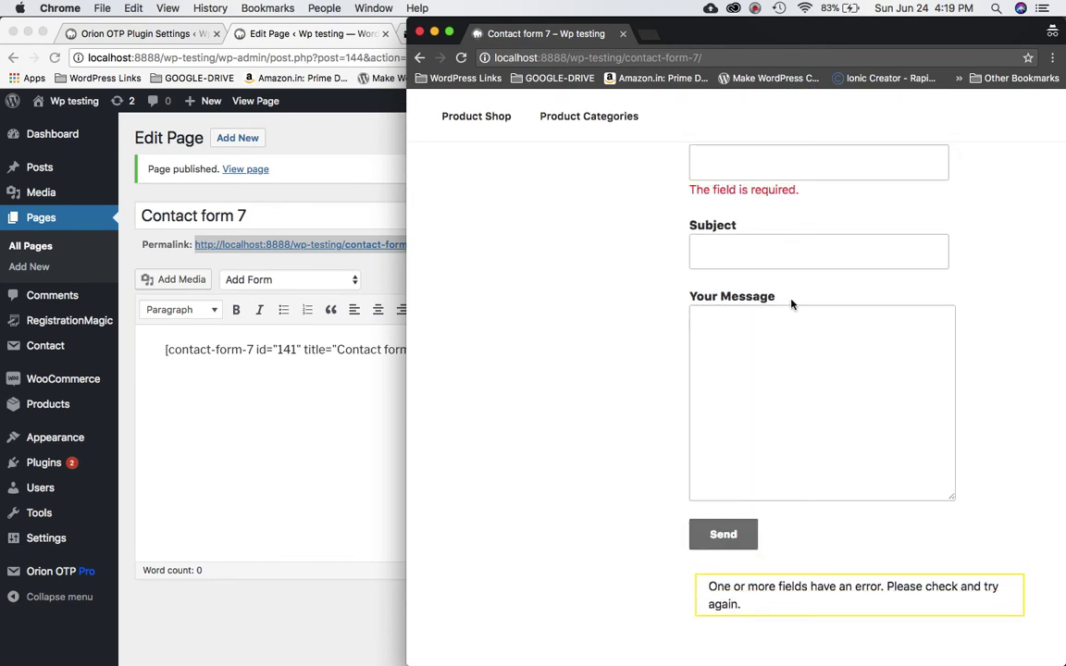
{"action": "scroll", "coordinate": [776, 246], "scroll_direction": "up", "scroll_amount": 5}
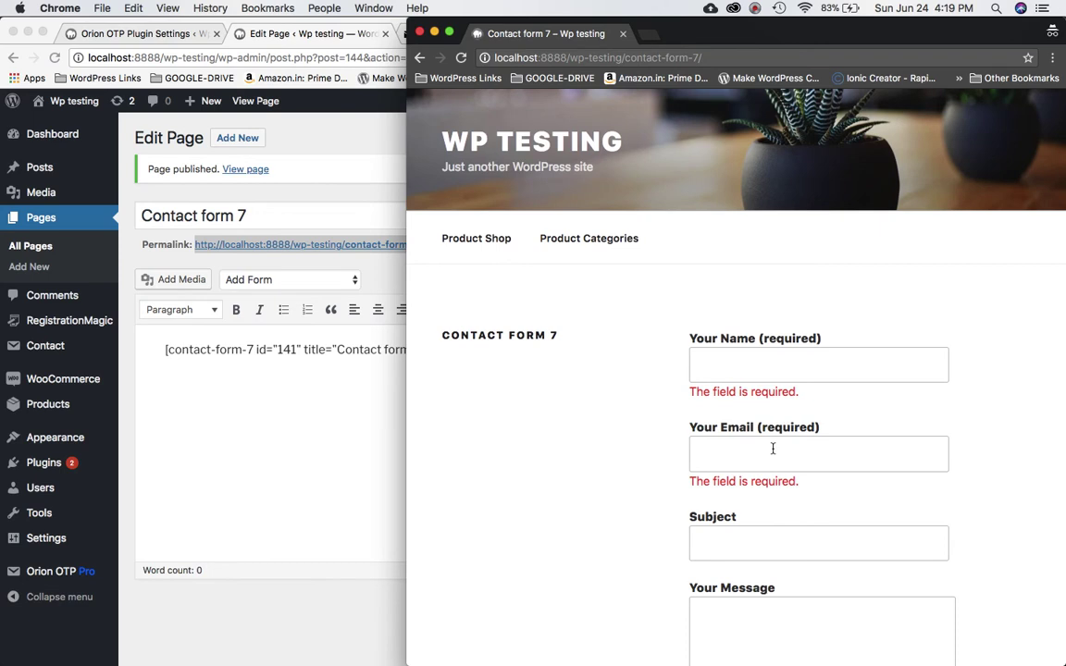
{"action": "scroll", "coordinate": [805, 350], "scroll_direction": "down", "scroll_amount": 6}
{"action": "scroll", "coordinate": [814, 393], "scroll_direction": "up", "scroll_amount": 3}
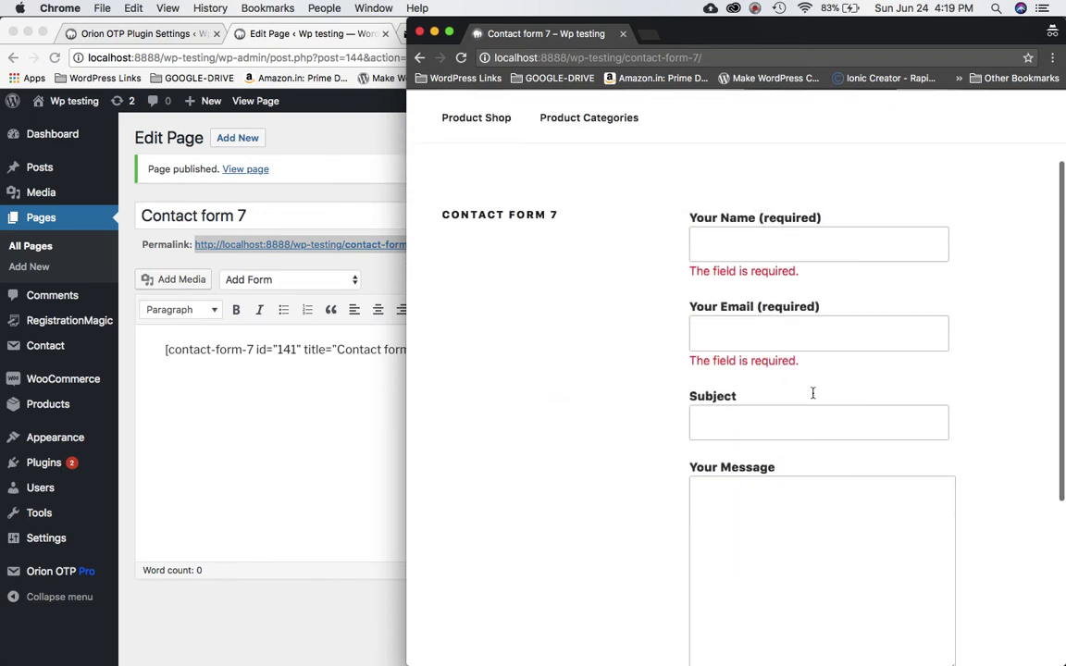
{"action": "scroll", "coordinate": [812, 394], "scroll_direction": "up", "scroll_amount": 2}
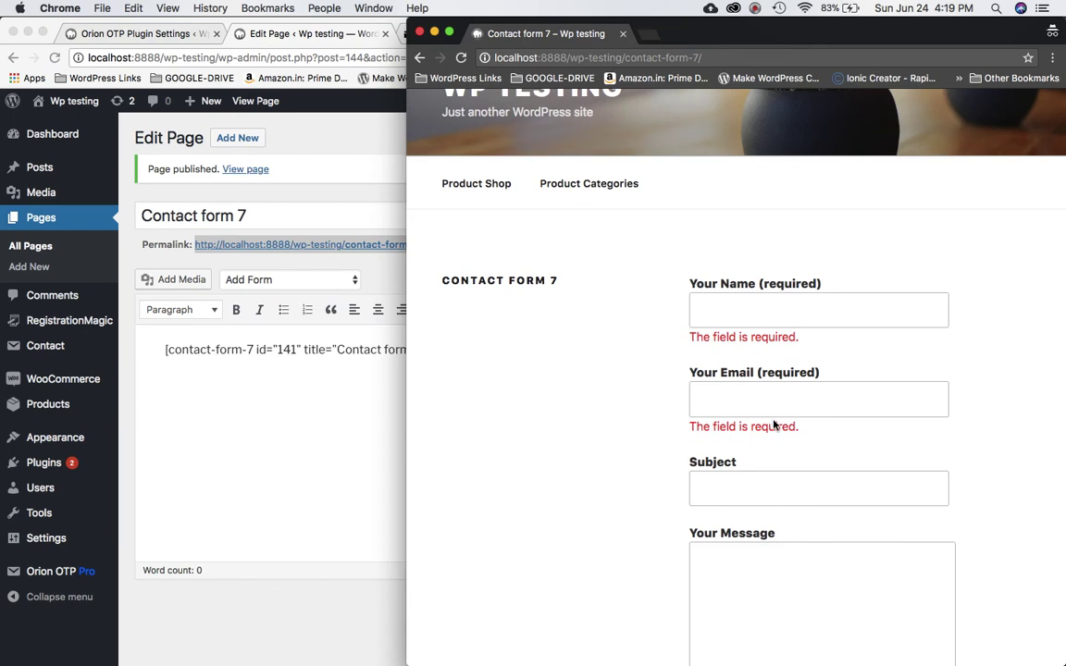
{"action": "scroll", "coordinate": [774, 420], "scroll_direction": "down", "scroll_amount": 4}
{"action": "scroll", "coordinate": [735, 525], "scroll_direction": "down", "scroll_amount": 2}
{"action": "scroll", "coordinate": [736, 525], "scroll_direction": "up", "scroll_amount": 6}
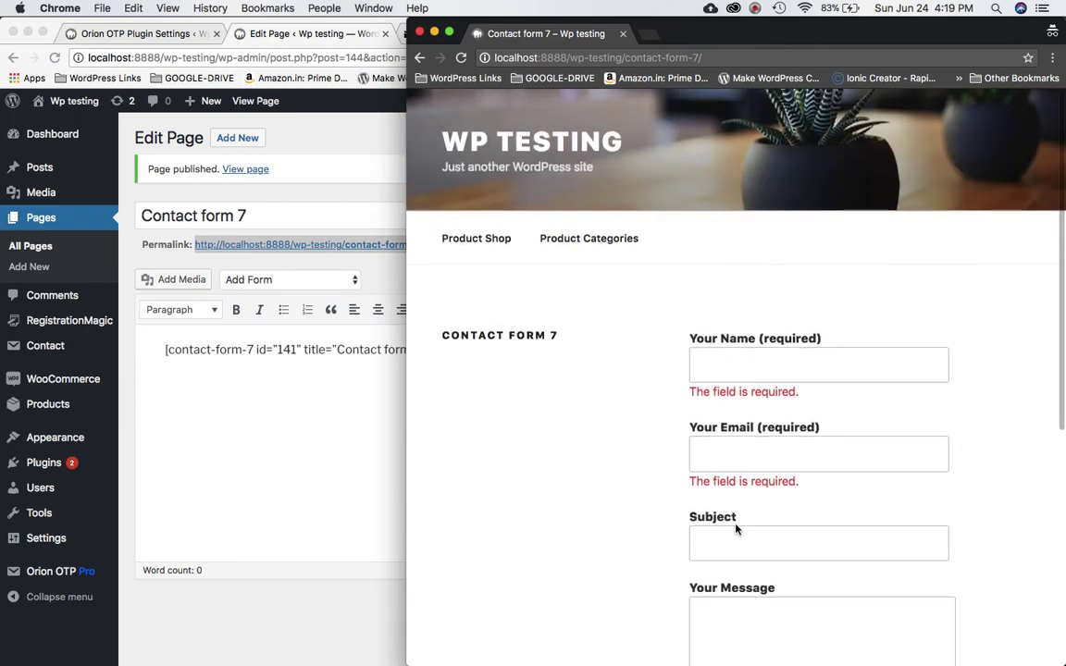
{"action": "scroll", "coordinate": [736, 529], "scroll_direction": "down", "scroll_amount": 7}
{"action": "scroll", "coordinate": [738, 529], "scroll_direction": "up", "scroll_amount": 4}
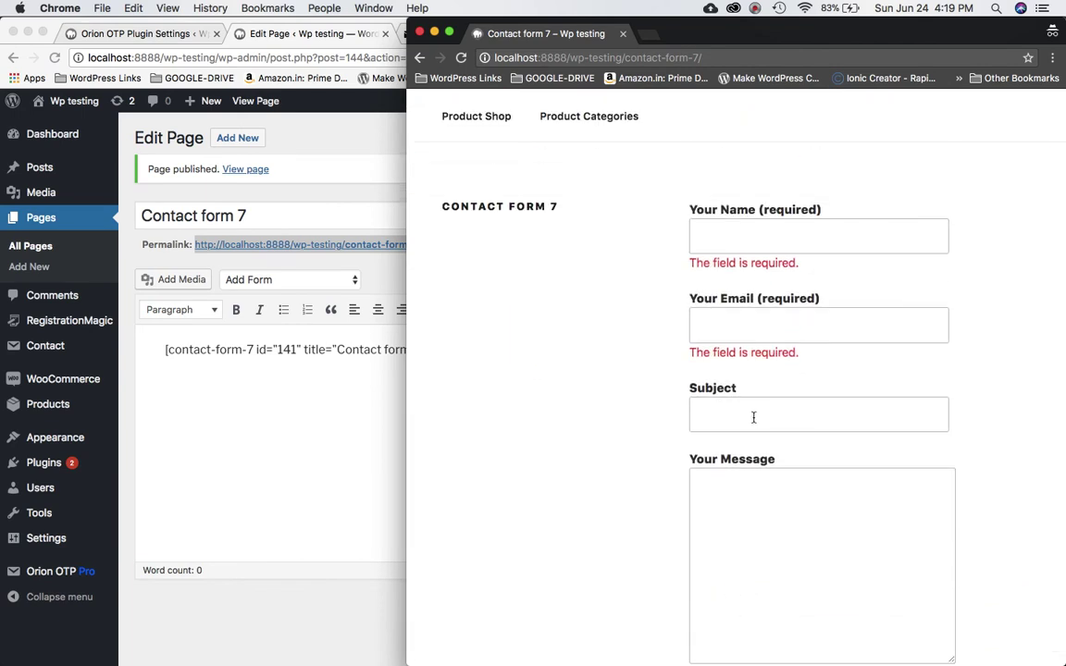
{"action": "scroll", "coordinate": [754, 417], "scroll_direction": "down", "scroll_amount": 1}
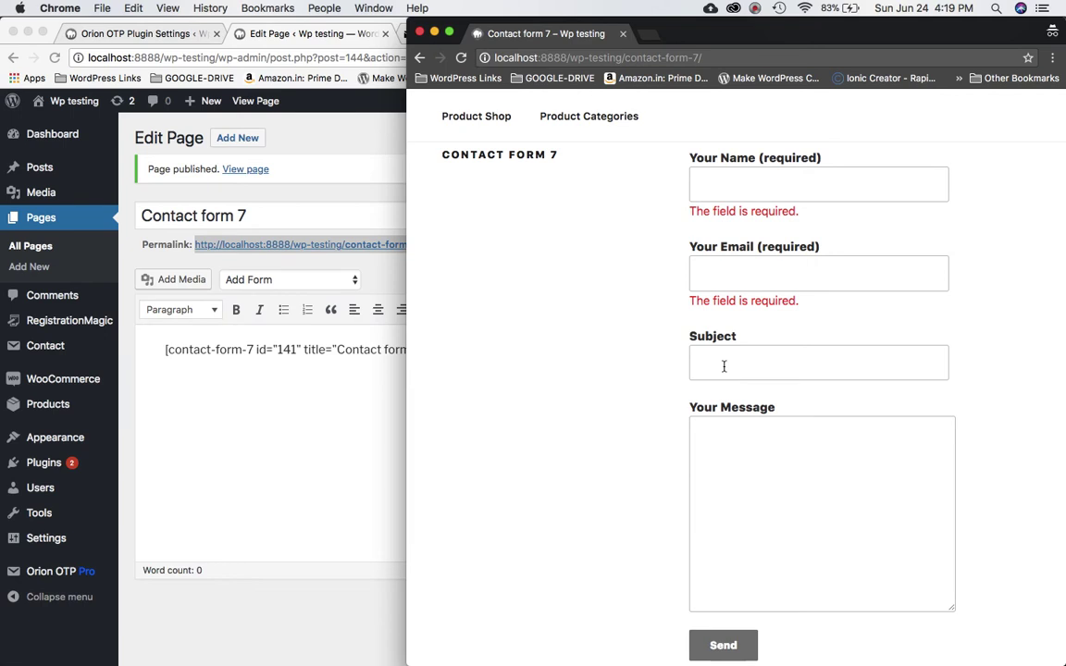
- Paste the authkey from the MSG91 API page into the Orion OTP Auth Key field
{"action": "left_click", "coordinate": [175, 37]}
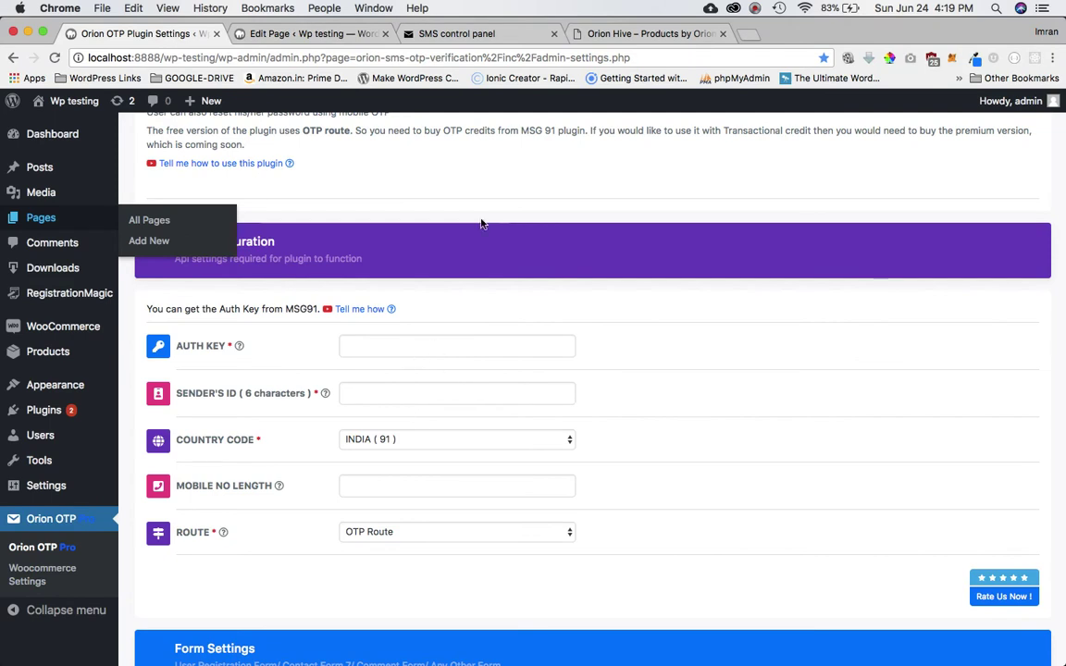
{"action": "left_click", "coordinate": [407, 343]}
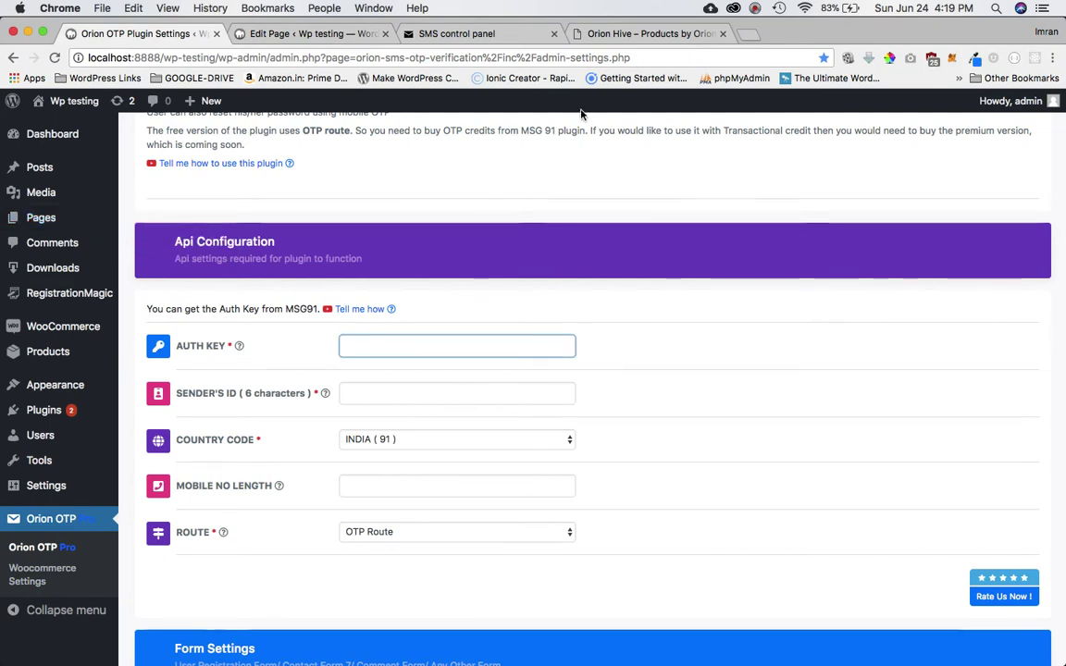
{"action": "left_click", "coordinate": [456, 33]}
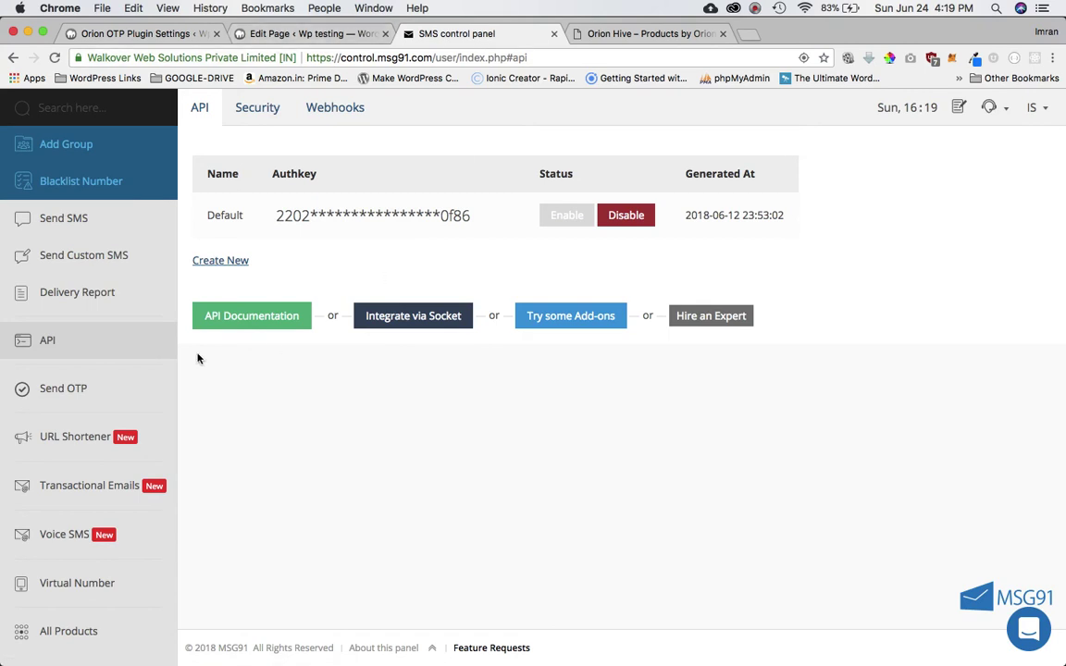
{"action": "left_click", "coordinate": [290, 35]}
{"action": "left_click", "coordinate": [199, 33]}
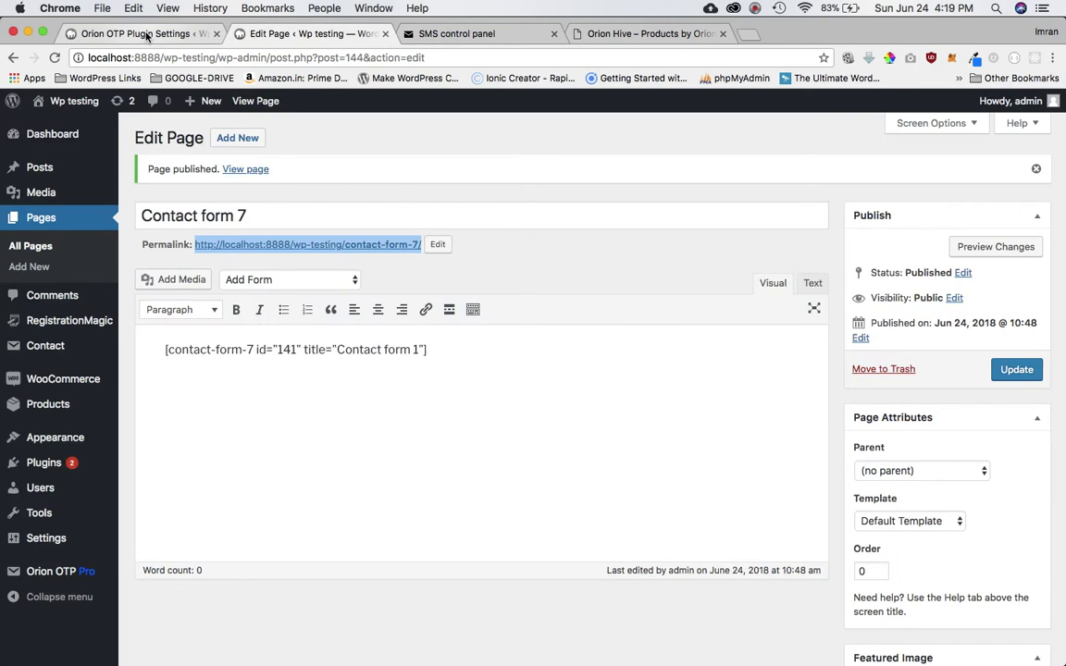
{"action": "left_click", "coordinate": [757, 9]}
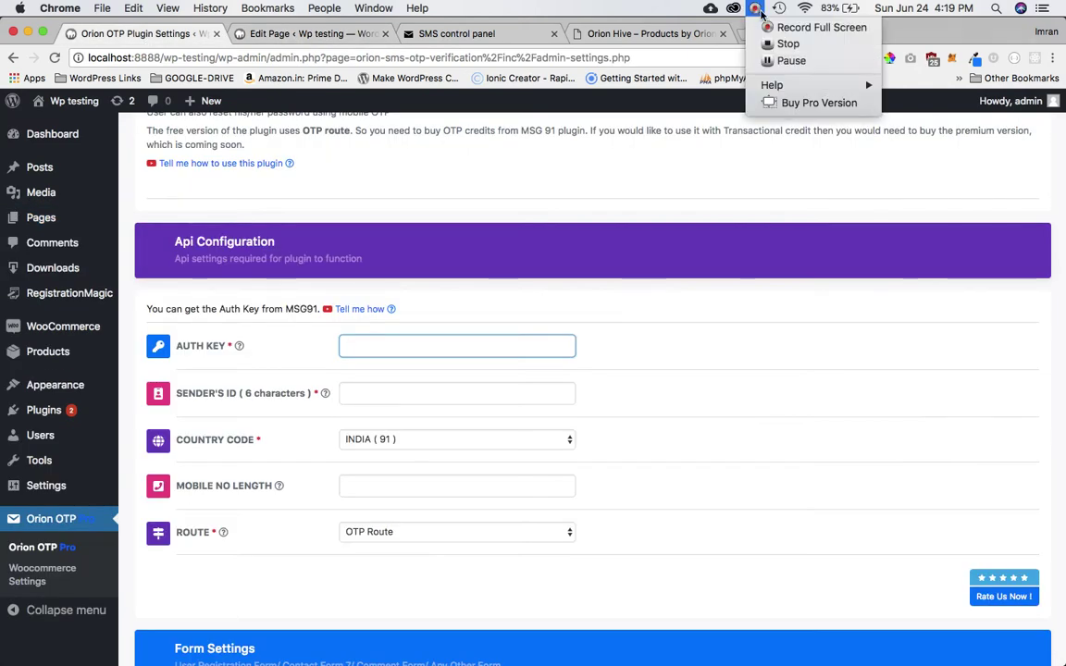
{"action": "left_click", "coordinate": [787, 59]}
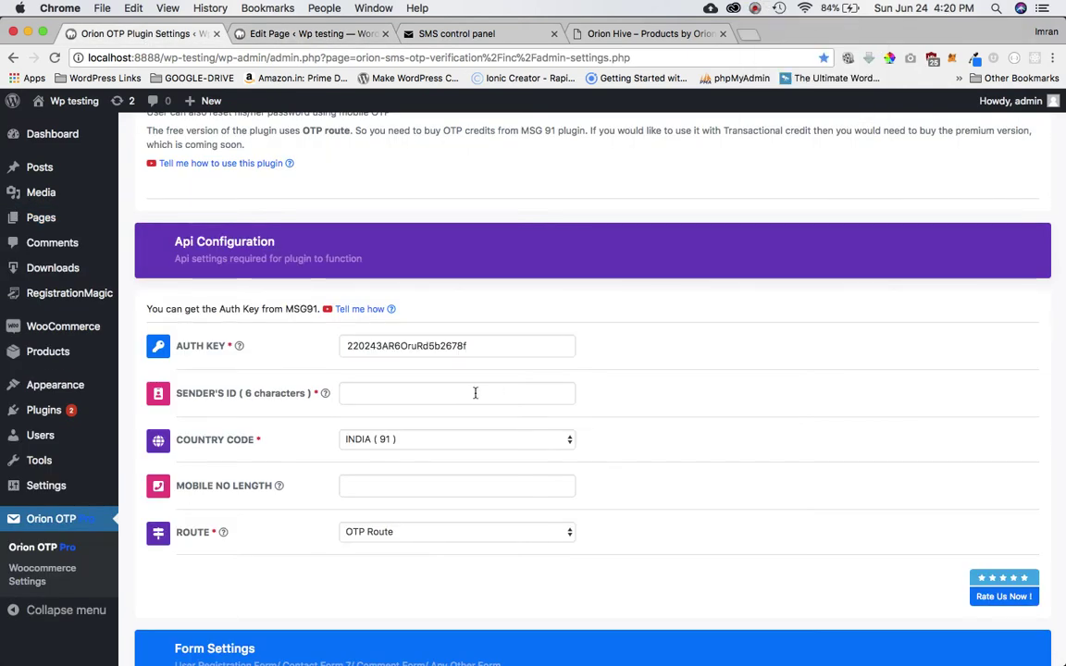
{"action": "left_click", "coordinate": [401, 392]}
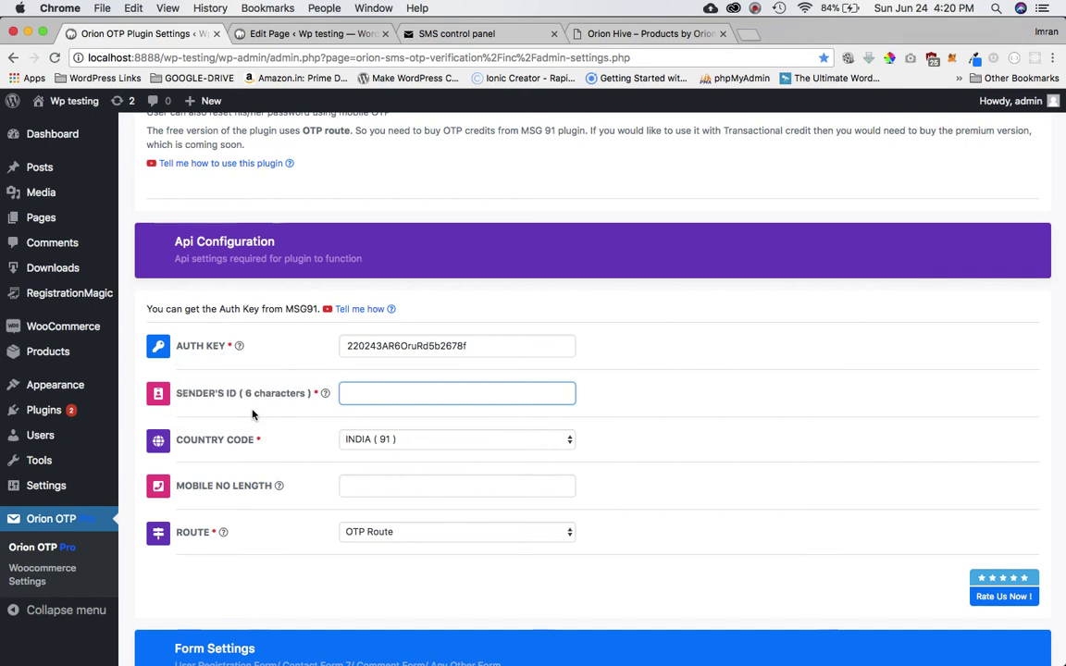
- Enter ORIONS in the Orion OTP Sender's ID field
{"action": "mouse_move", "coordinate": [235, 405]}
{"action": "type", "text": "O"}
{"action": "scroll", "coordinate": [401, 399], "scroll_direction": "down", "scroll_amount": 1}
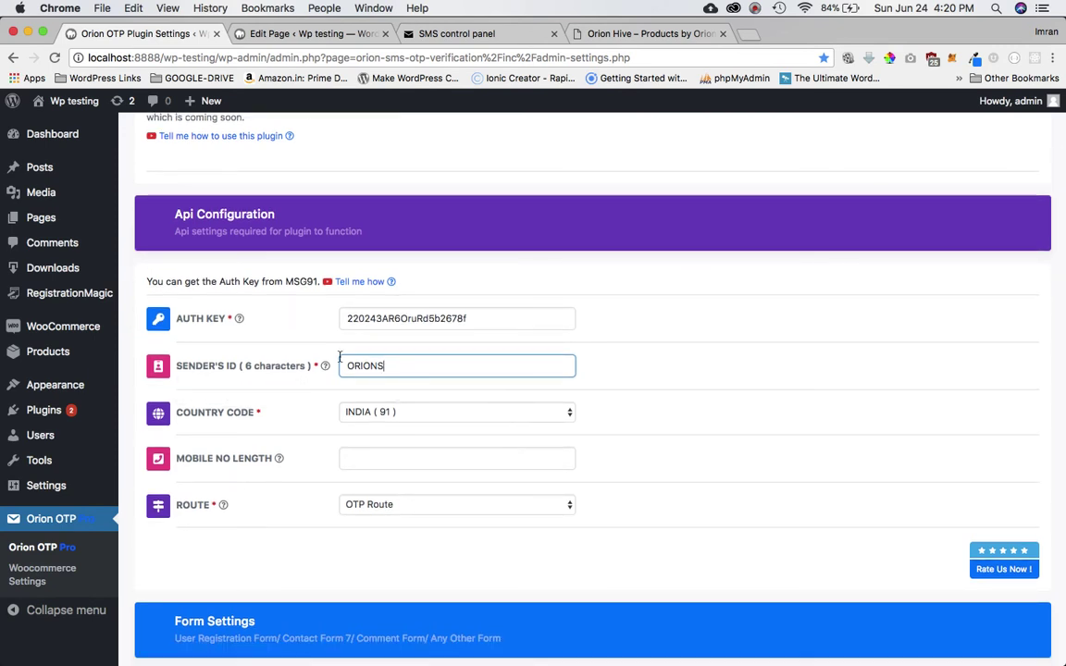
{"action": "mouse_move", "coordinate": [274, 369]}
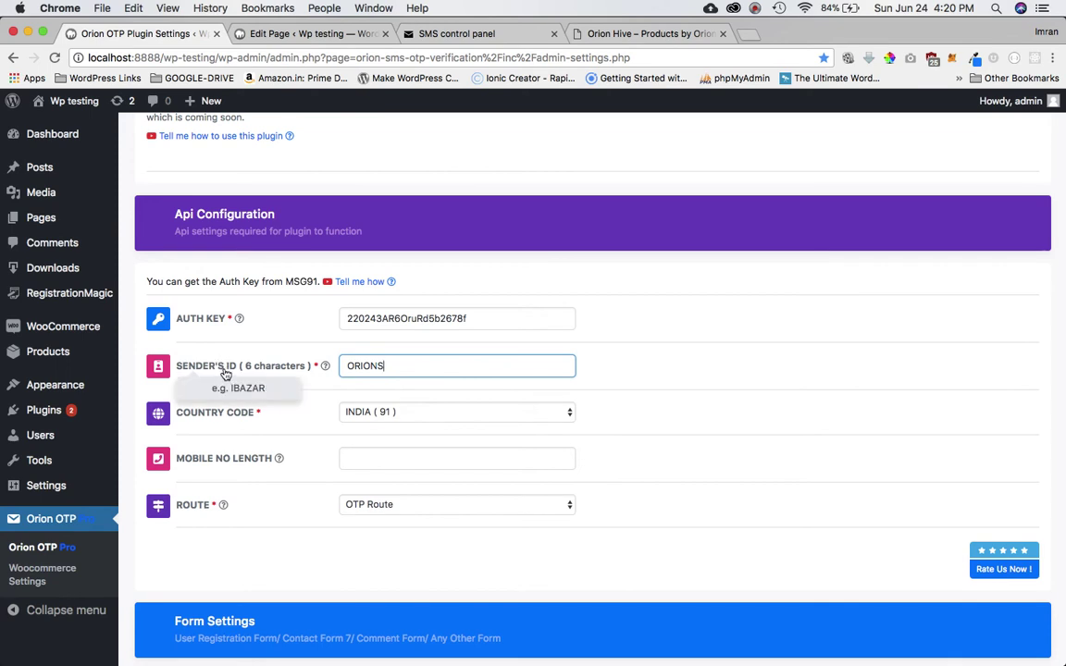
{"action": "left_click", "coordinate": [416, 419]}
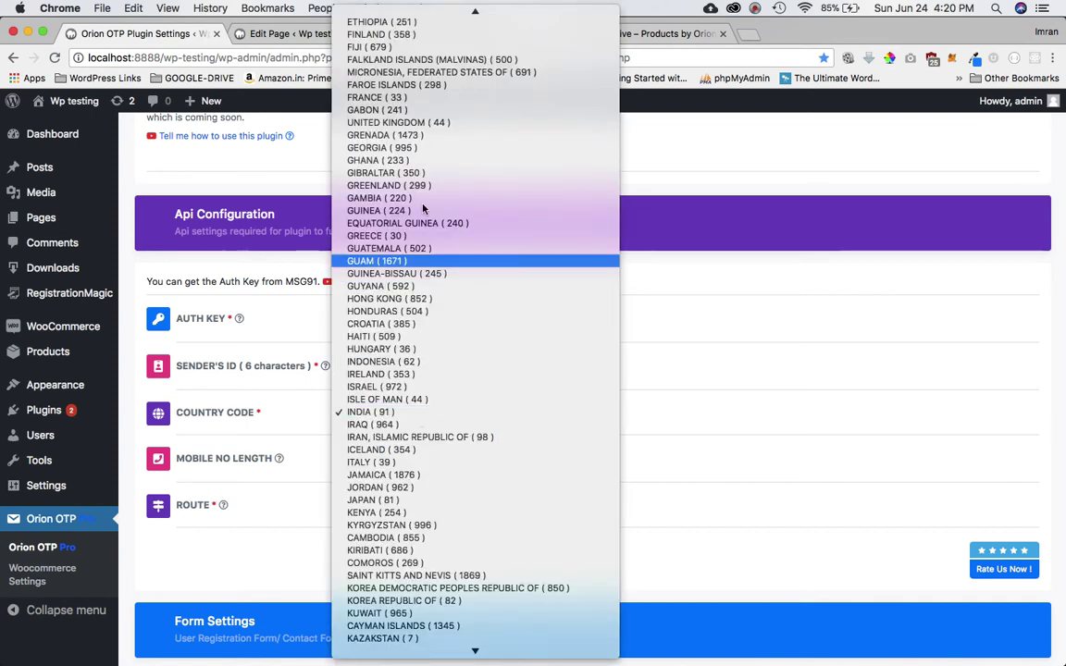
{"action": "scroll", "coordinate": [429, 107], "scroll_direction": "up", "scroll_amount": 10}
{"action": "scroll", "coordinate": [430, 111], "scroll_direction": "down", "scroll_amount": 15}
{"action": "scroll", "coordinate": [430, 111], "scroll_direction": "down", "scroll_amount": 5}
{"action": "scroll", "coordinate": [430, 111], "scroll_direction": "up", "scroll_amount": 15}
{"action": "scroll", "coordinate": [430, 111], "scroll_direction": "down", "scroll_amount": 3}
{"action": "scroll", "coordinate": [429, 111], "scroll_direction": "down", "scroll_amount": 10}
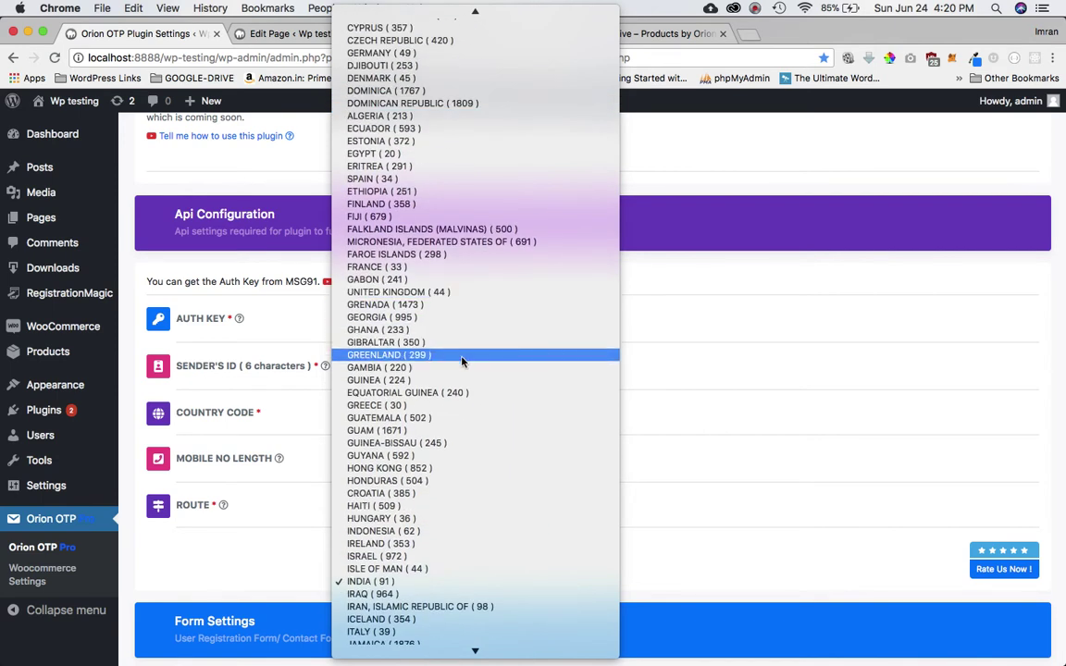
{"action": "left_click", "coordinate": [652, 373]}
{"action": "left_click", "coordinate": [442, 419]}
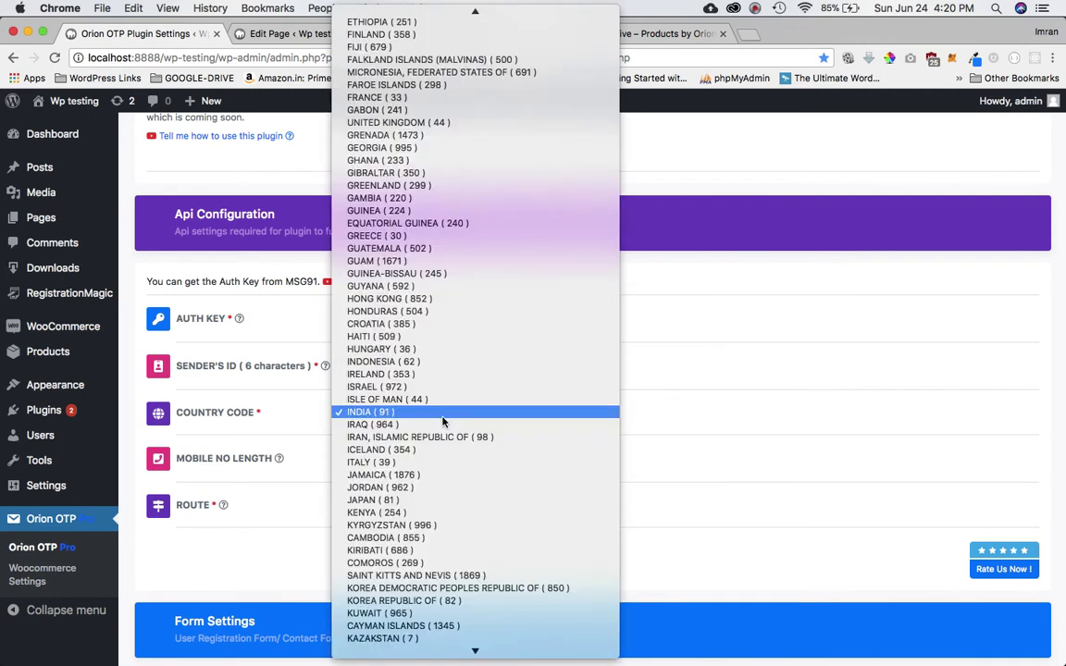
{"action": "left_click", "coordinate": [430, 411]}
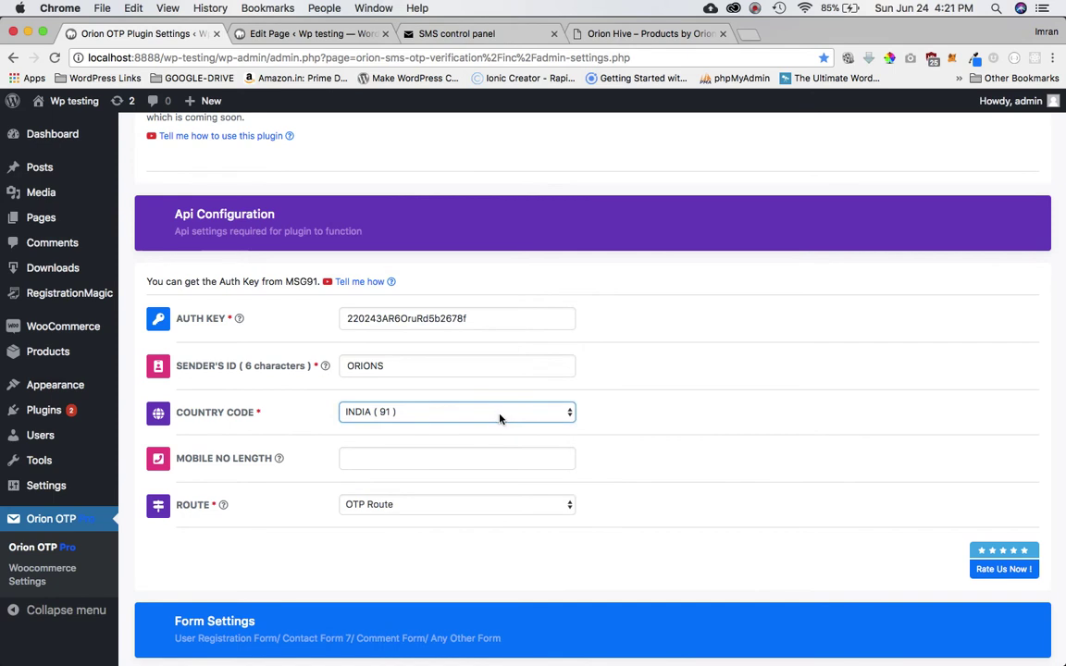
{"action": "left_click", "coordinate": [664, 409]}
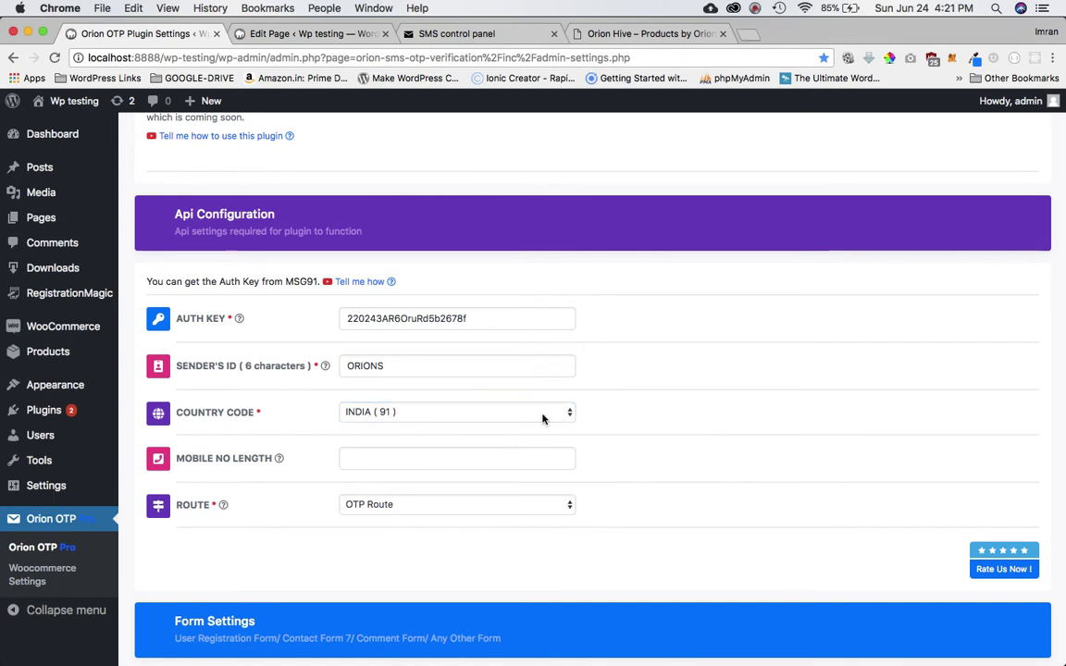
{"action": "left_click", "coordinate": [542, 413]}
{"action": "scroll", "coordinate": [523, 227], "scroll_direction": "up", "scroll_amount": 10}
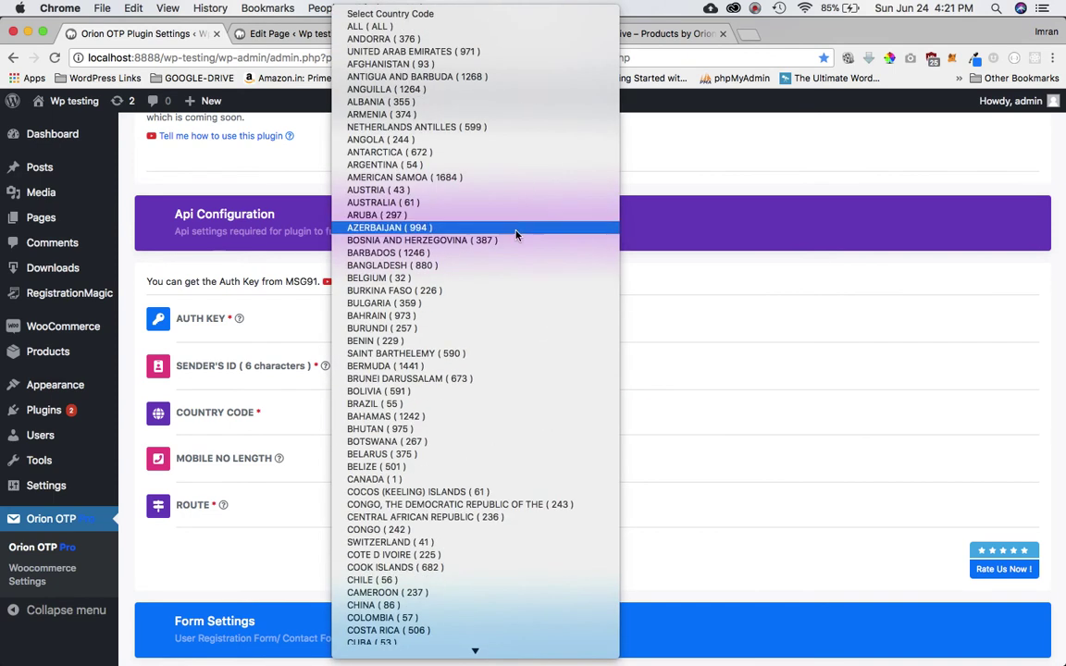
{"action": "type", "text": "sin"}
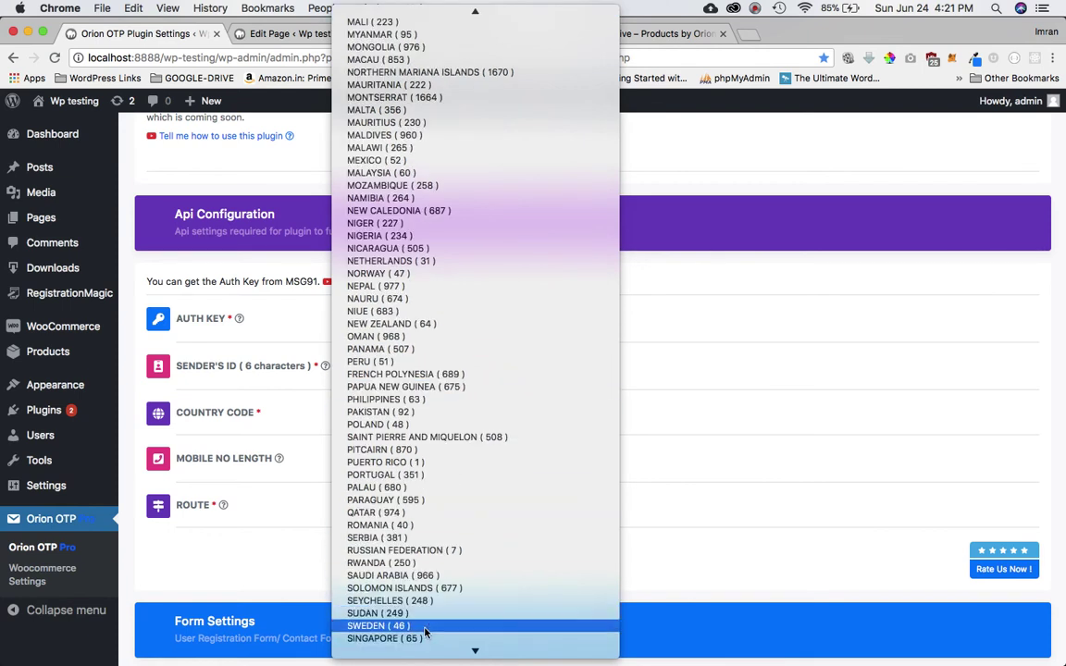
{"action": "type", "text": "u"}
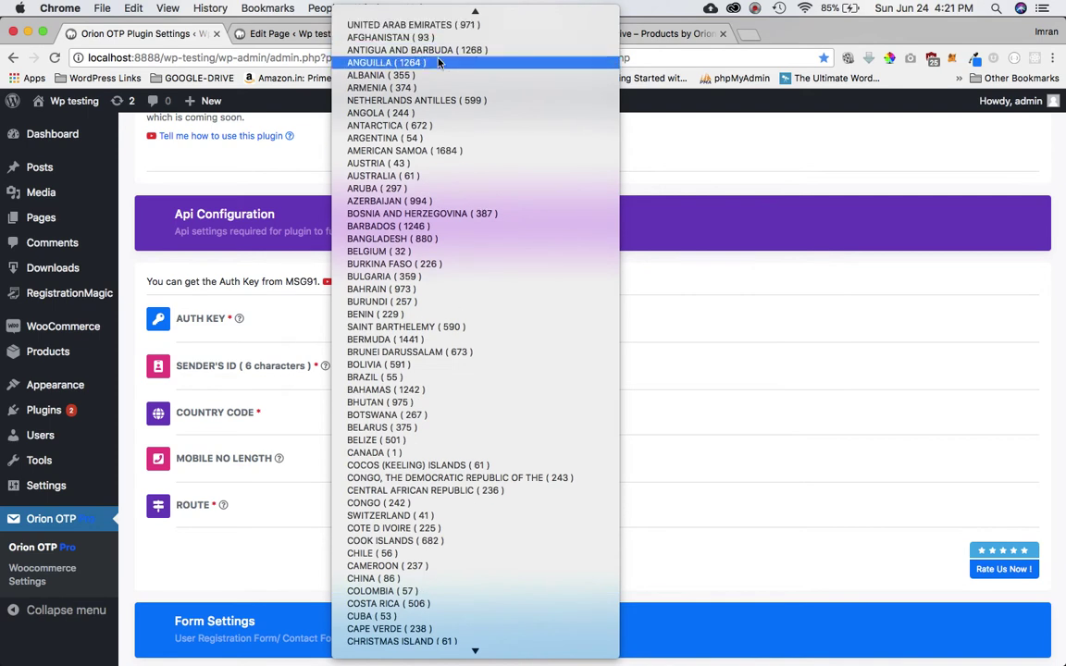
{"action": "scroll", "coordinate": [421, 83], "scroll_direction": "up", "scroll_amount": 1}
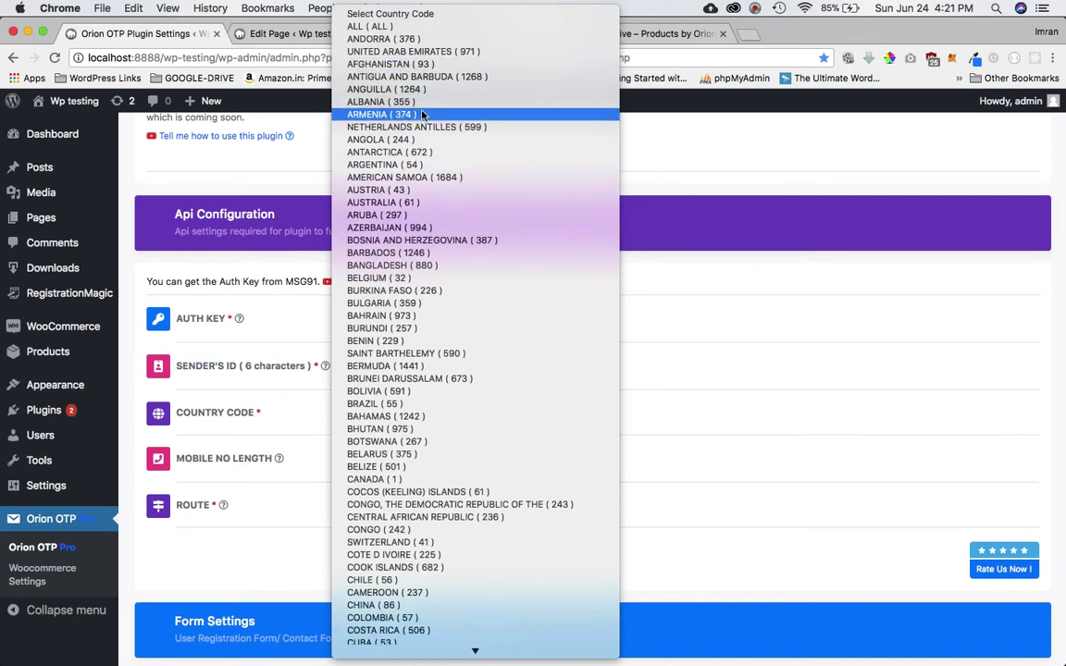
{"action": "type", "text": "u"}
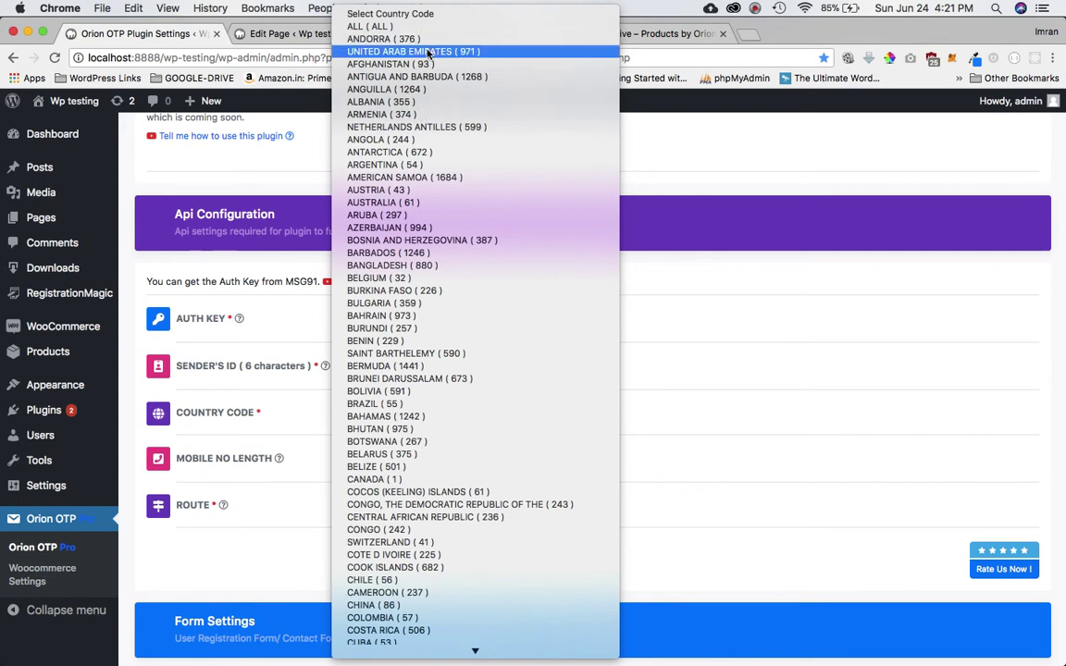
{"action": "key", "text": "Return"}
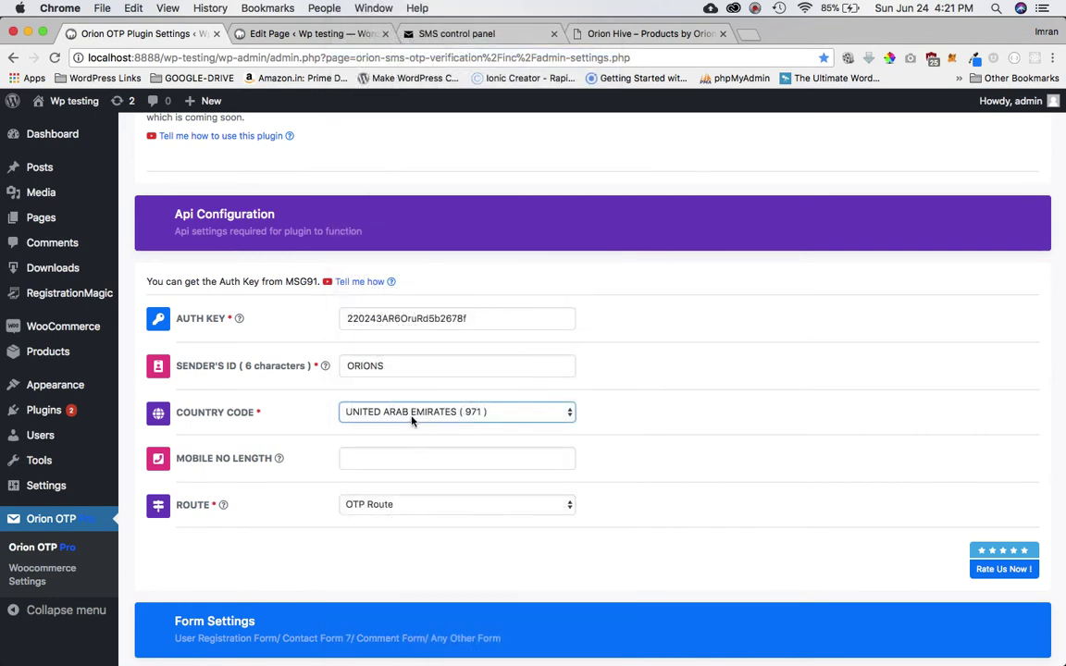
{"action": "left_click", "coordinate": [657, 399]}
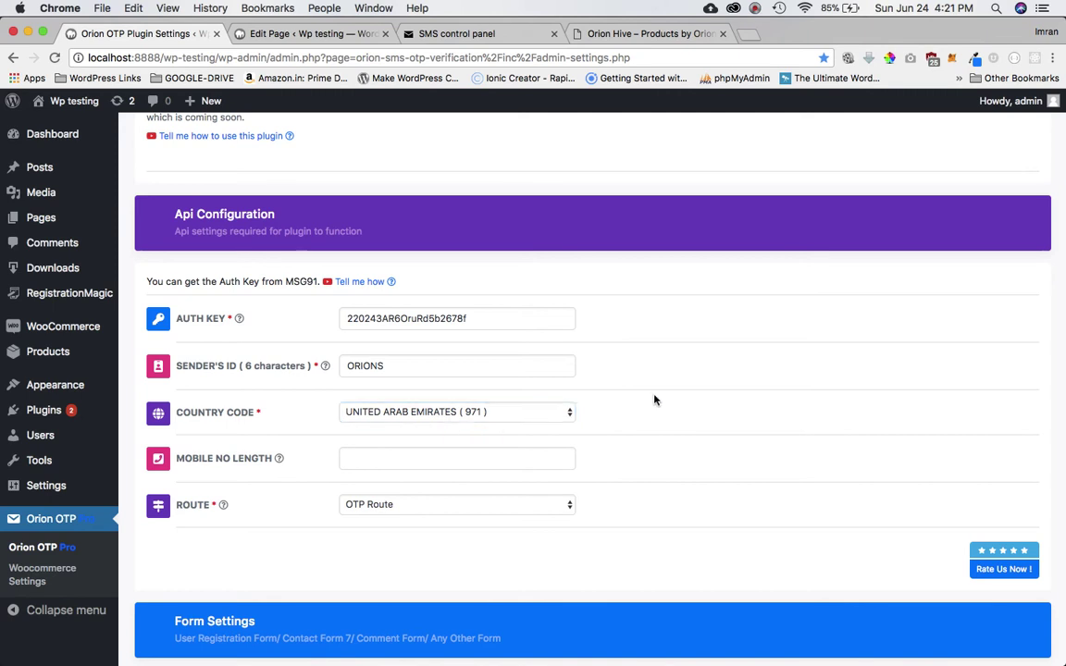
{"action": "left_click", "coordinate": [453, 414]}
{"action": "type", "text": "i"}
{"action": "key", "text": "Down"}
{"action": "key", "text": "Down"}
{"action": "key", "text": "Down"}
{"action": "key", "text": "Down"}
{"action": "key", "text": "Down"}
{"action": "key", "text": "Down"}
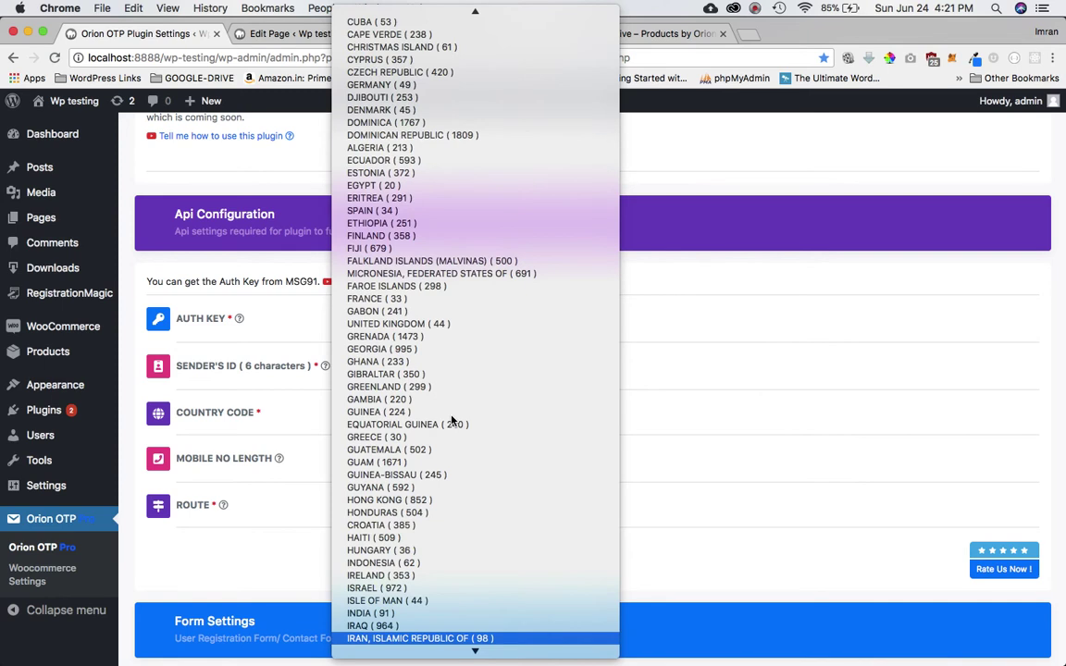
{"action": "left_click", "coordinate": [452, 420]}
{"action": "left_click", "coordinate": [416, 412]}
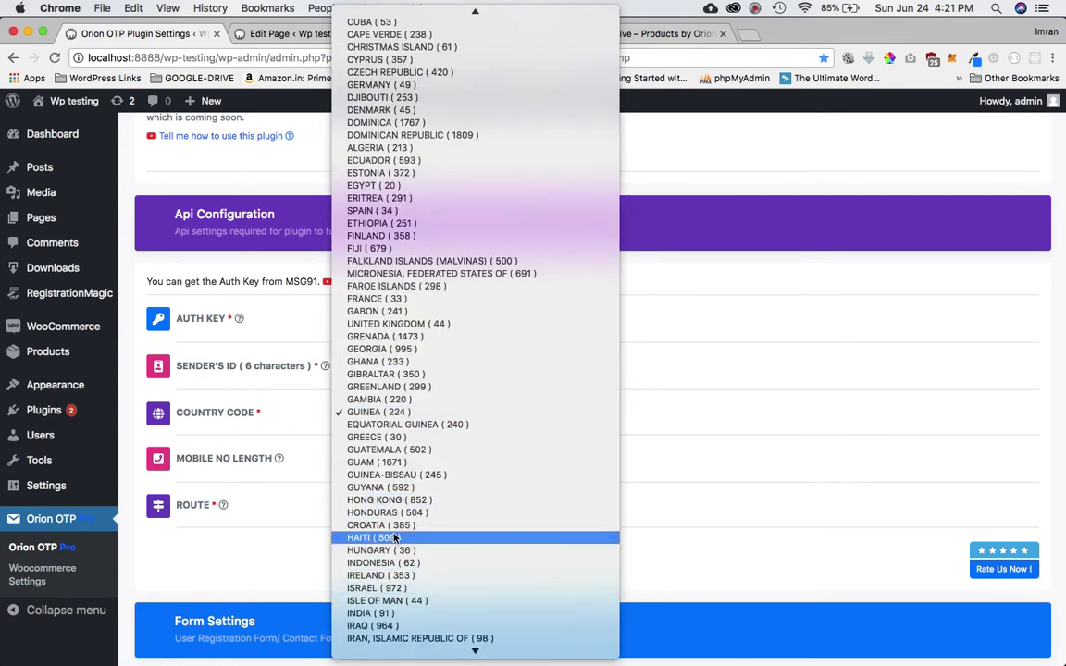
{"action": "left_click", "coordinate": [467, 413]}
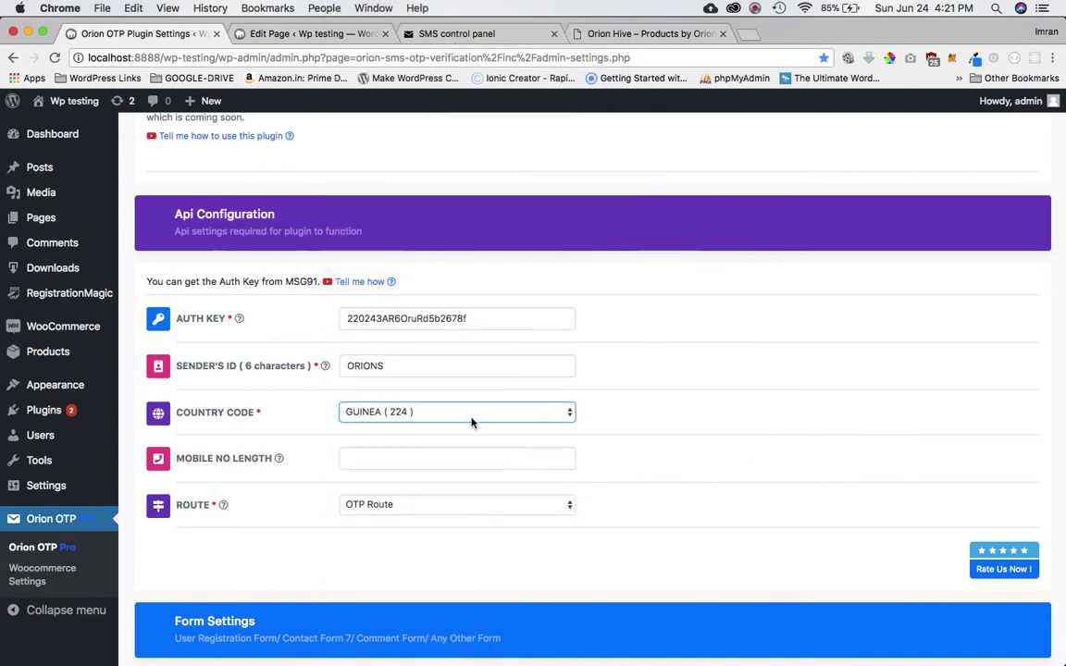
{"action": "left_click", "coordinate": [472, 422]}
{"action": "scroll", "coordinate": [518, 306], "scroll_direction": "up", "scroll_amount": 10}
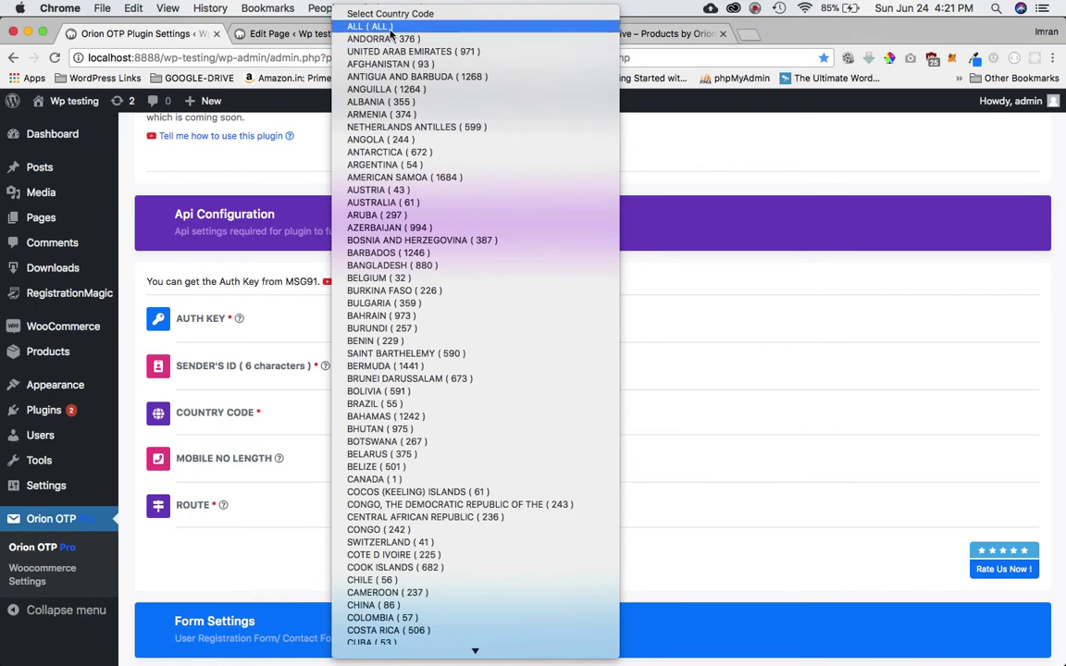
{"action": "left_click", "coordinate": [391, 34]}
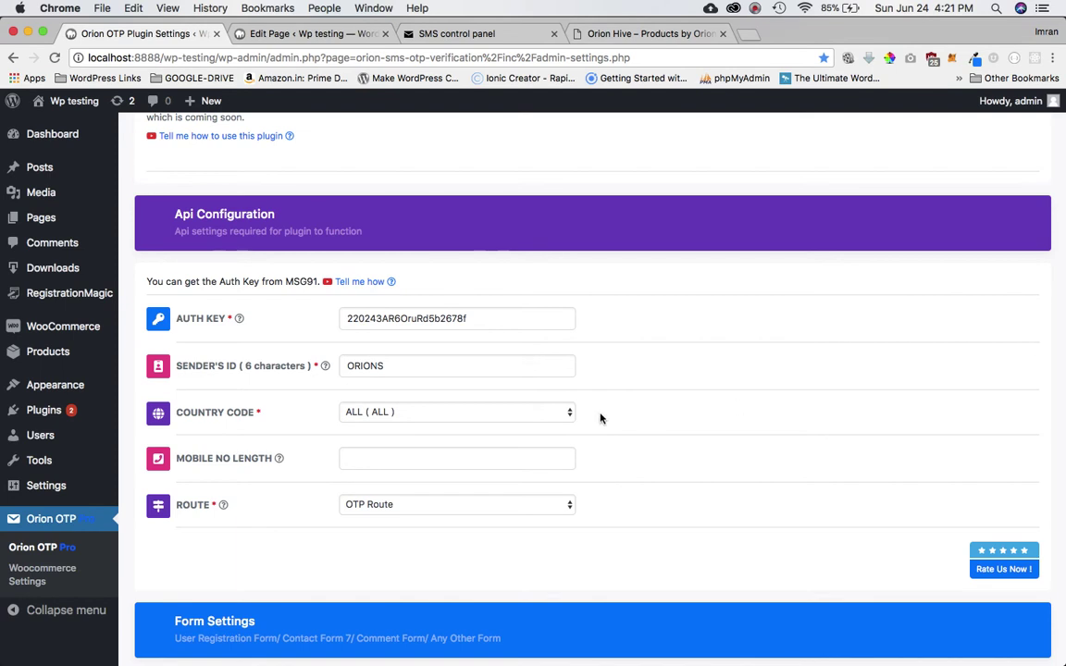
{"action": "left_click", "coordinate": [538, 416]}
{"action": "type", "text": "i"}
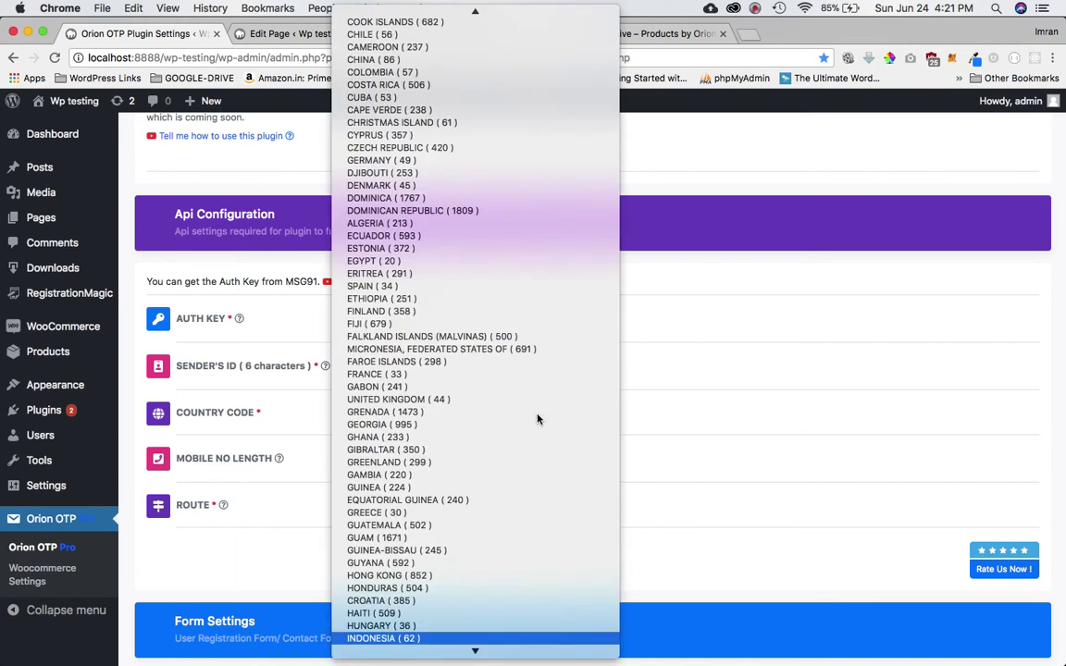
{"action": "scroll", "coordinate": [505, 489], "scroll_direction": "down", "scroll_amount": 3}
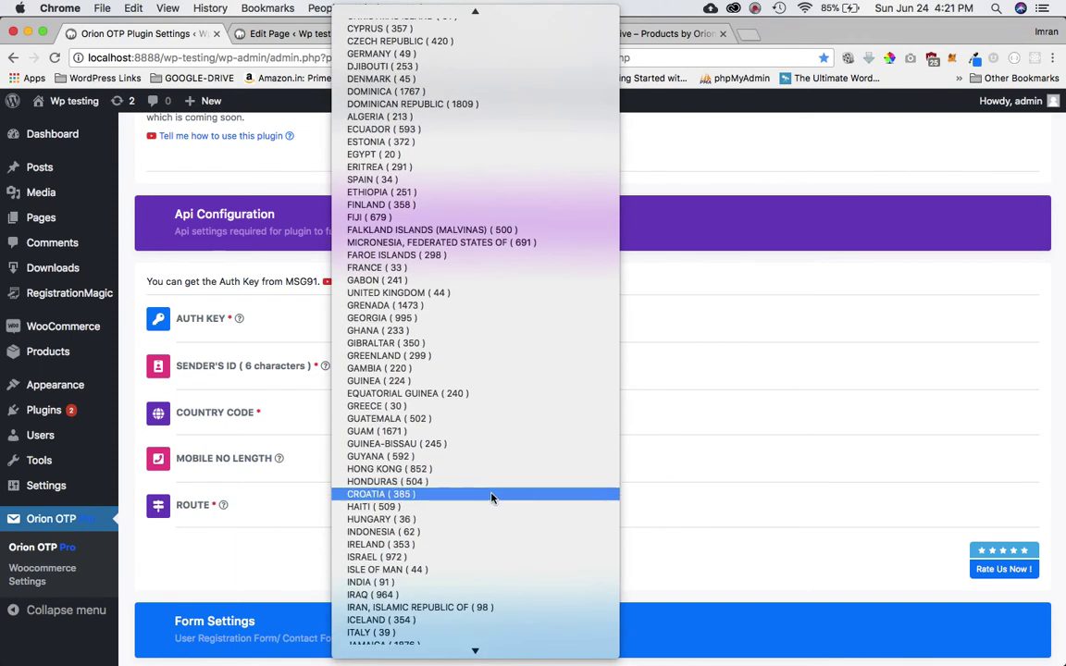
{"action": "type", "text": "iran"}
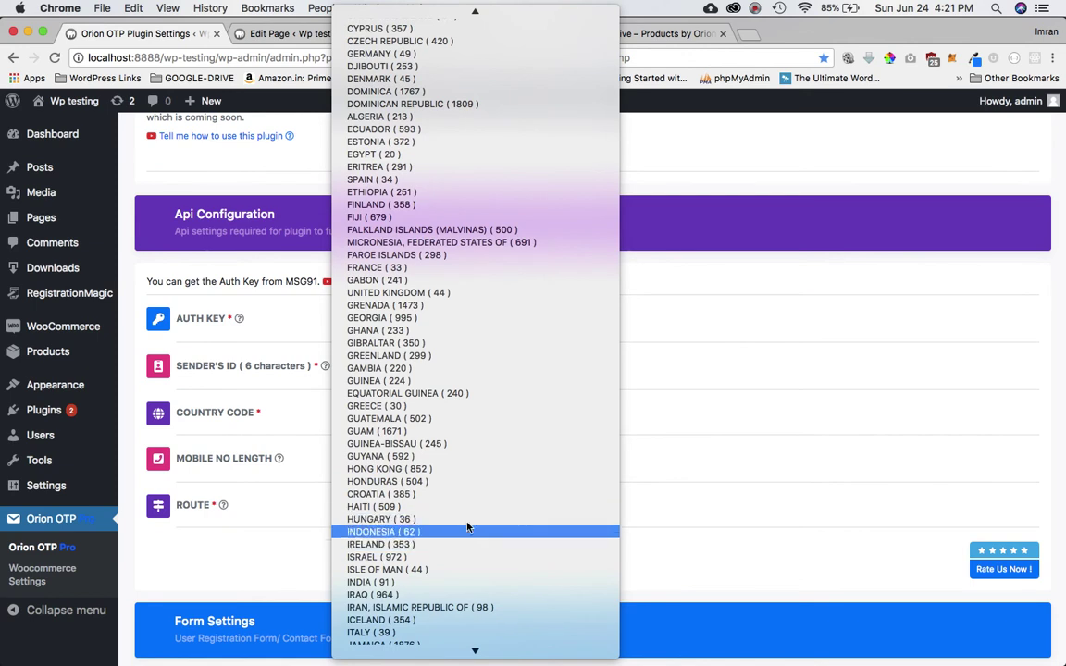
{"action": "left_click", "coordinate": [428, 582]}
{"action": "scroll", "coordinate": [672, 469], "scroll_direction": "down", "scroll_amount": 2}
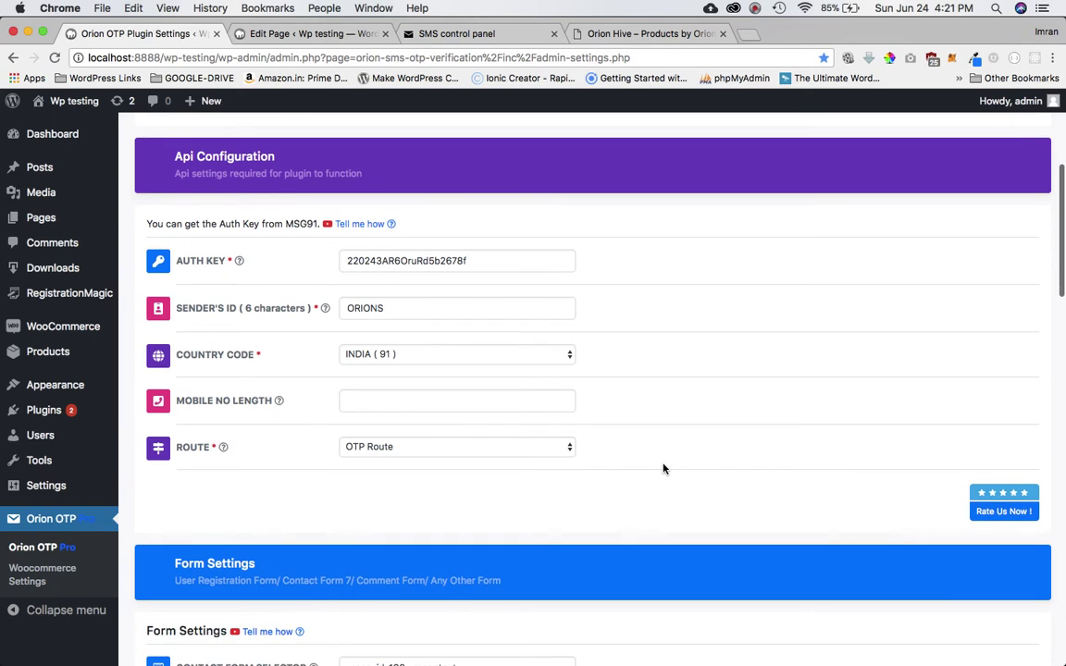
- Enter 10 as the Mobile No Length, after checking the country code shows India
{"action": "left_click", "coordinate": [426, 405]}
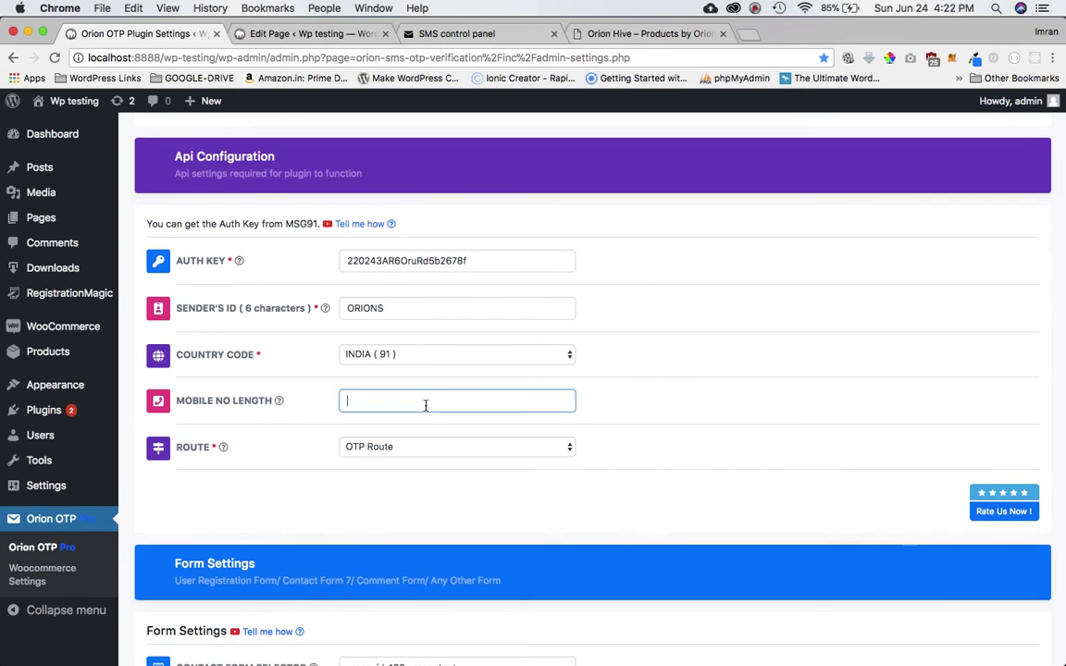
{"action": "left_click", "coordinate": [403, 359]}
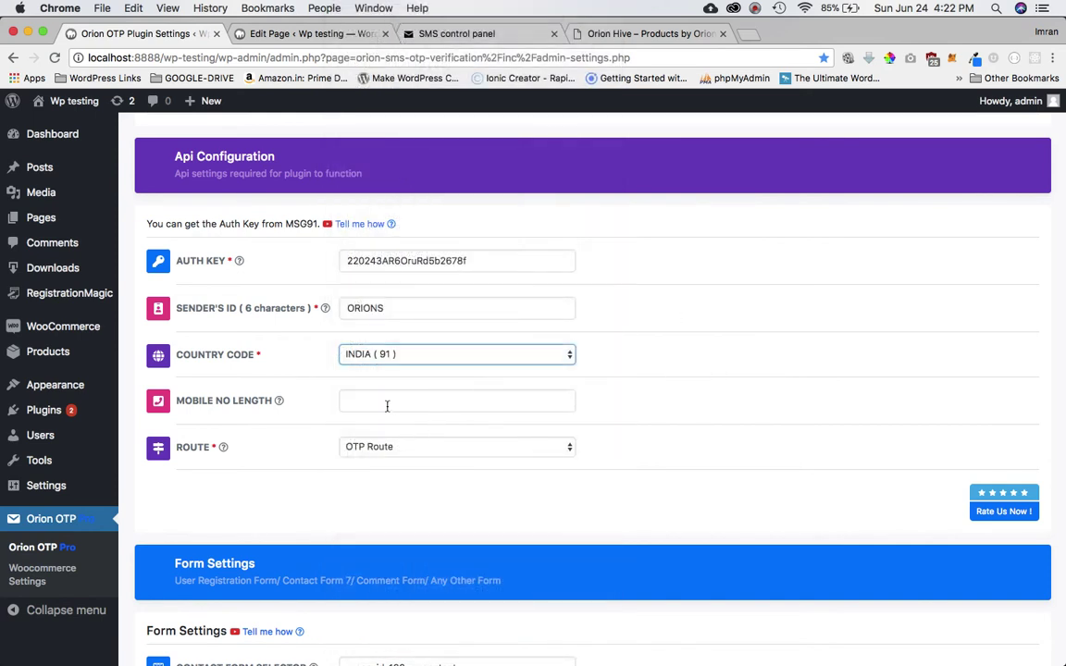
{"action": "left_click", "coordinate": [397, 404]}
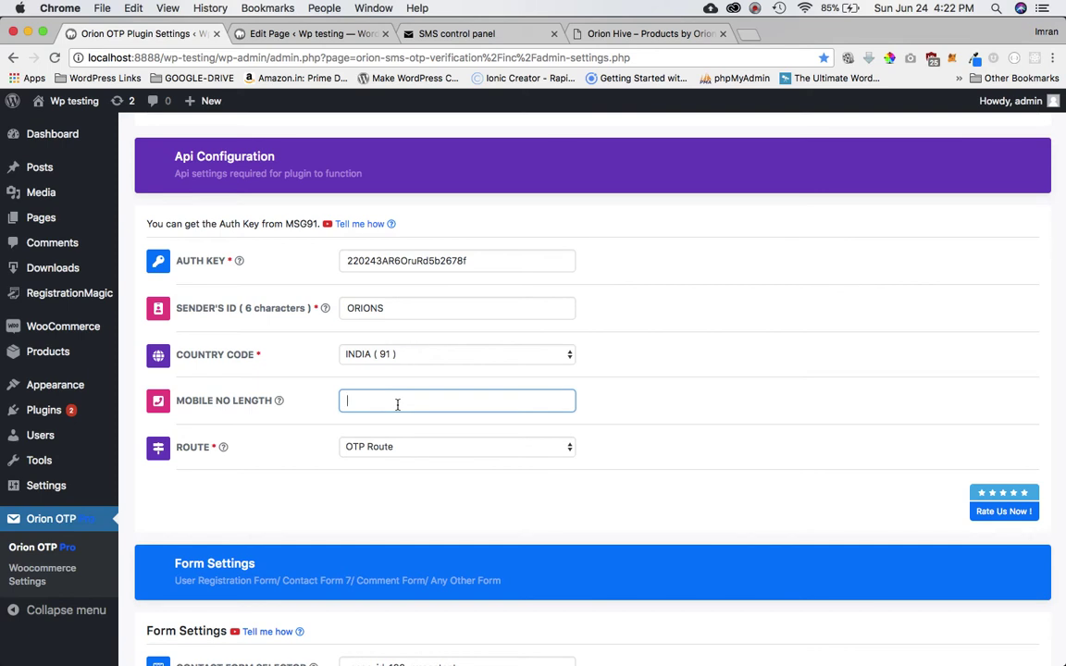
{"action": "type", "text": "10"}
{"action": "mouse_move", "coordinate": [202, 410]}
{"action": "left_click", "coordinate": [436, 423]}
{"action": "scroll", "coordinate": [436, 423], "scroll_direction": "down", "scroll_amount": 2}
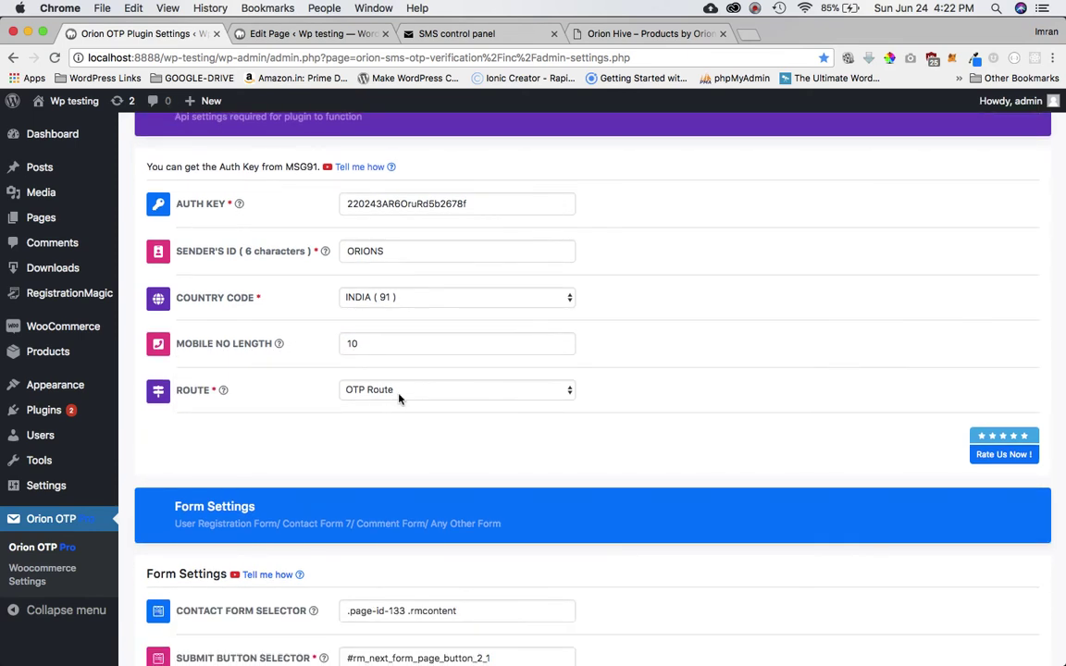
- Try Transactional Route in the Route dropdown, then set it back to OTP Route
{"action": "left_click", "coordinate": [469, 401]}
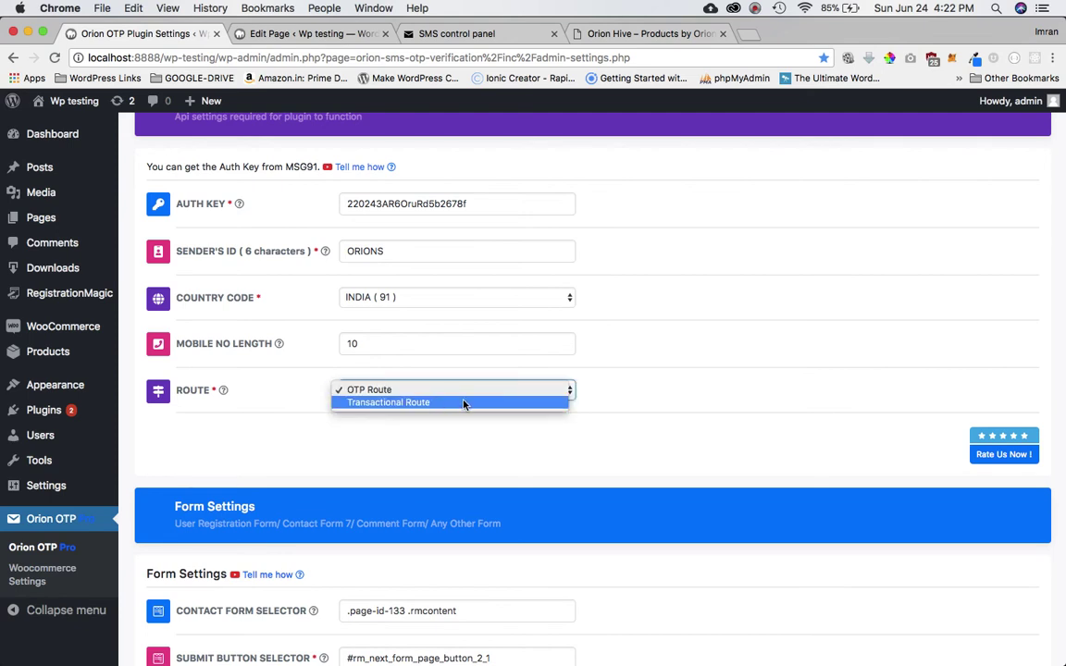
{"action": "left_click", "coordinate": [430, 411]}
{"action": "key", "text": "Down"}
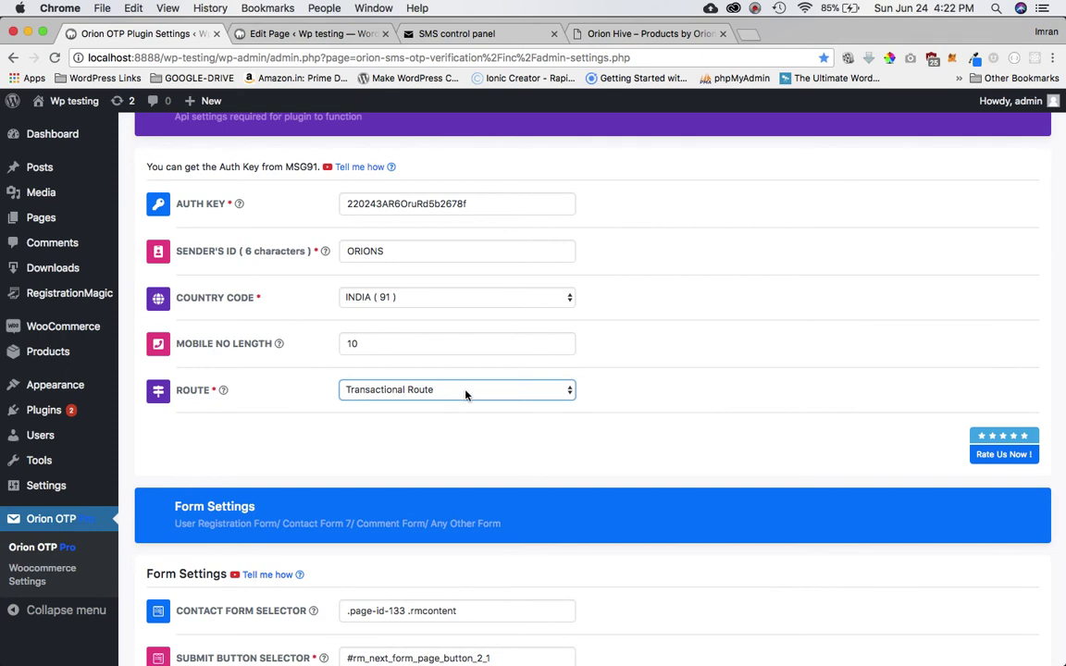
{"action": "left_click", "coordinate": [464, 394]}
{"action": "left_click", "coordinate": [448, 378]}
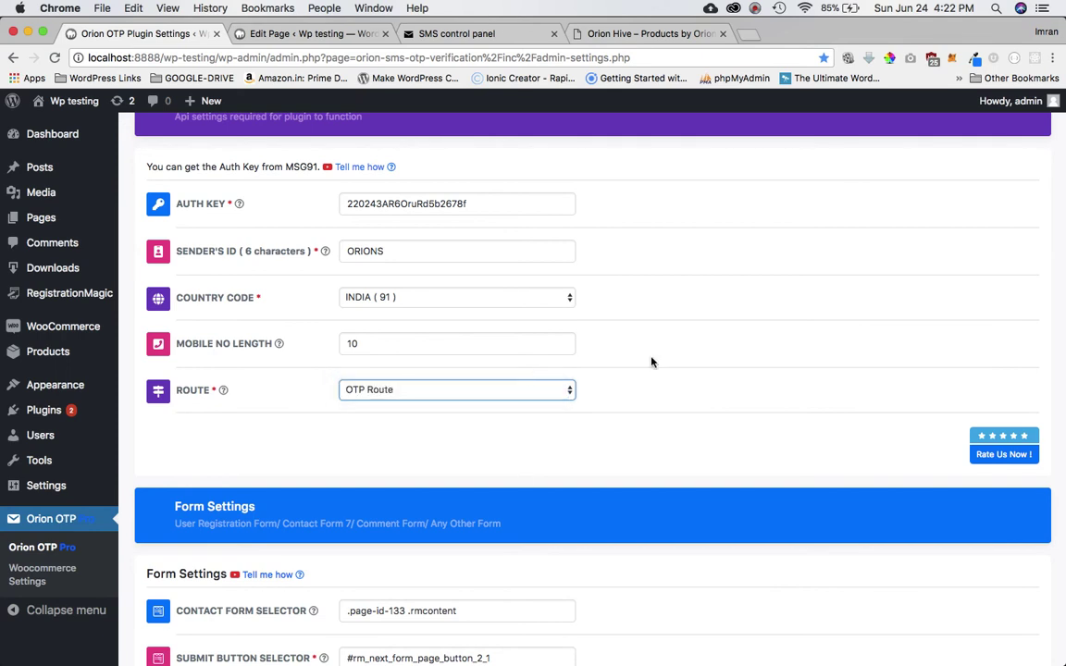
{"action": "scroll", "coordinate": [697, 357], "scroll_direction": "down", "scroll_amount": 3}
- Clear the Contact Form Selector and Submit Button Selector fields
{"action": "scroll", "coordinate": [697, 356], "scroll_direction": "down", "scroll_amount": 3}
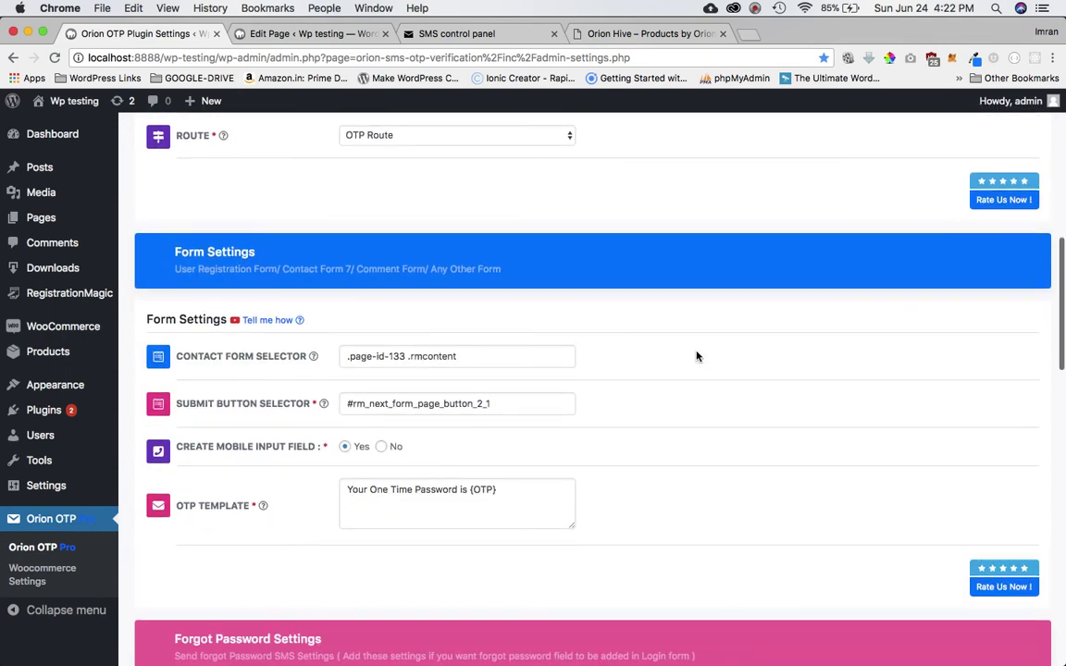
{"action": "left_click", "coordinate": [507, 360]}
{"action": "key", "text": "super+a"}
{"action": "key", "text": "BackSpace"}
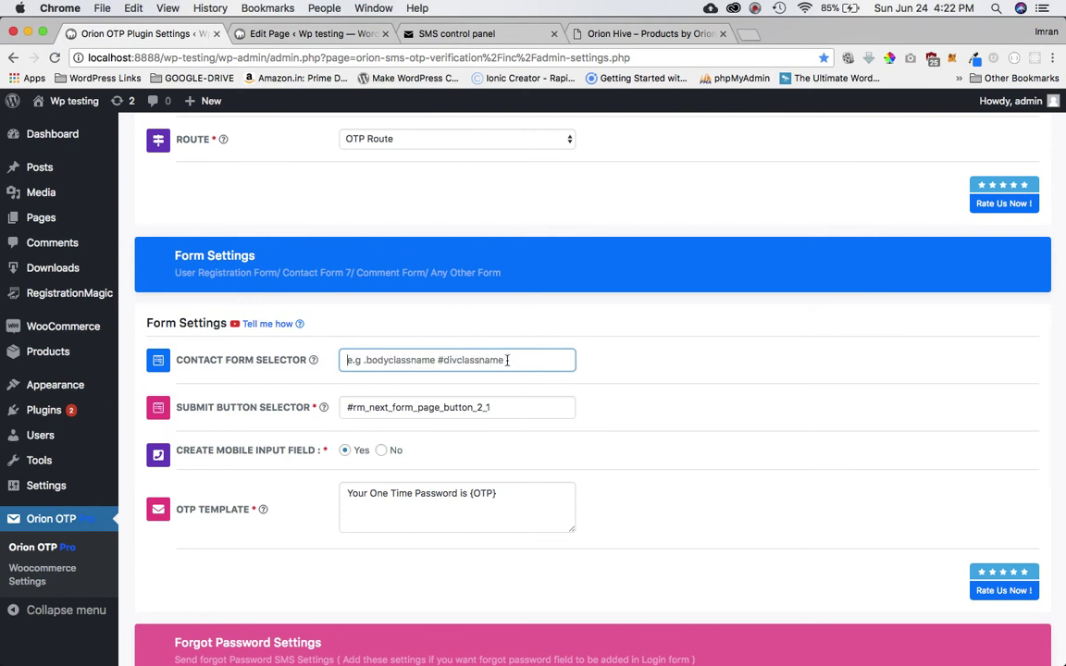
{"action": "double_click", "coordinate": [523, 413]}
{"action": "key", "text": "super+a"}
{"action": "key", "text": "BackSpace"}
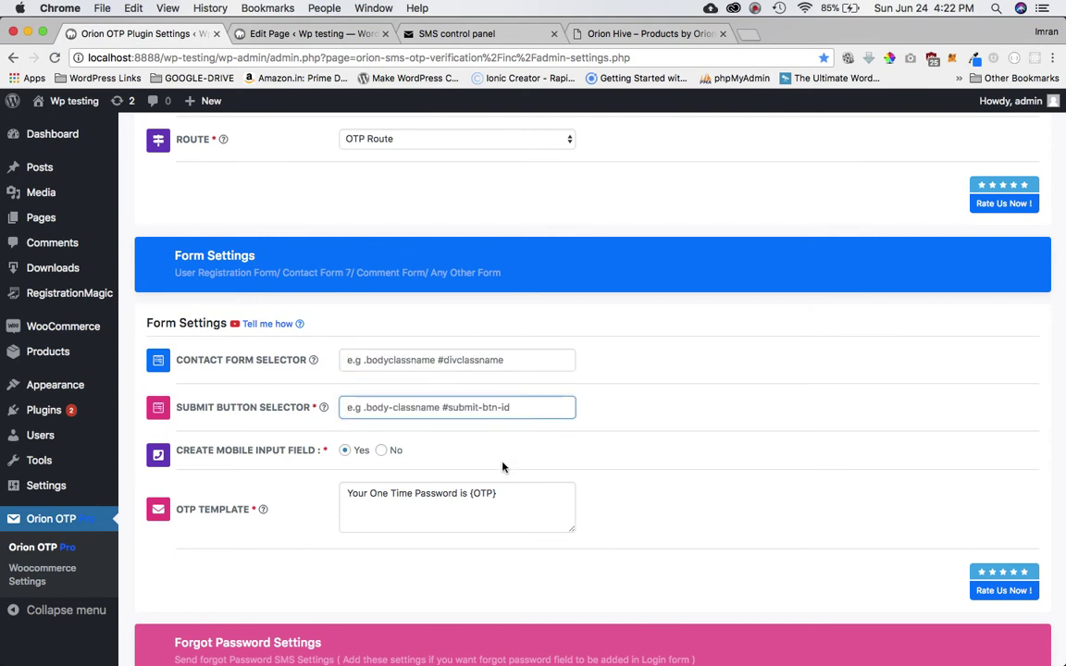
- Replace the OTP Template with the full one-time password message warning not to share it
{"action": "left_click", "coordinate": [507, 496]}
{"action": "key", "text": "super+a"}
{"action": "key", "text": "super+v"}
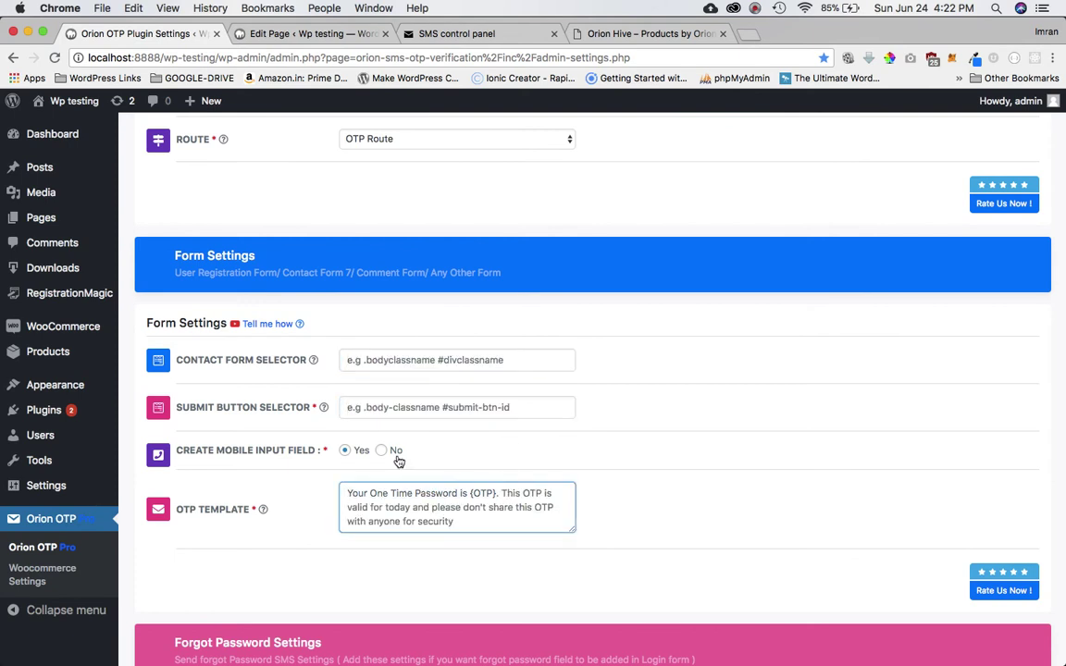
{"action": "scroll", "coordinate": [398, 460], "scroll_direction": "down", "scroll_amount": 2}
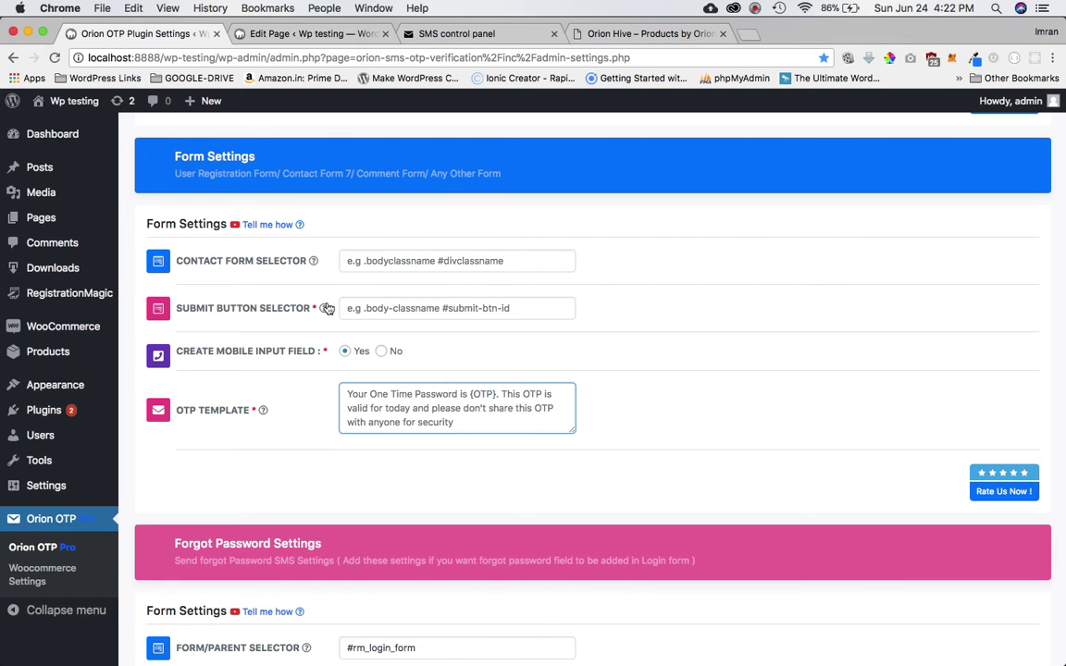
{"action": "mouse_move", "coordinate": [335, 269]}
{"action": "left_click", "coordinate": [393, 306]}
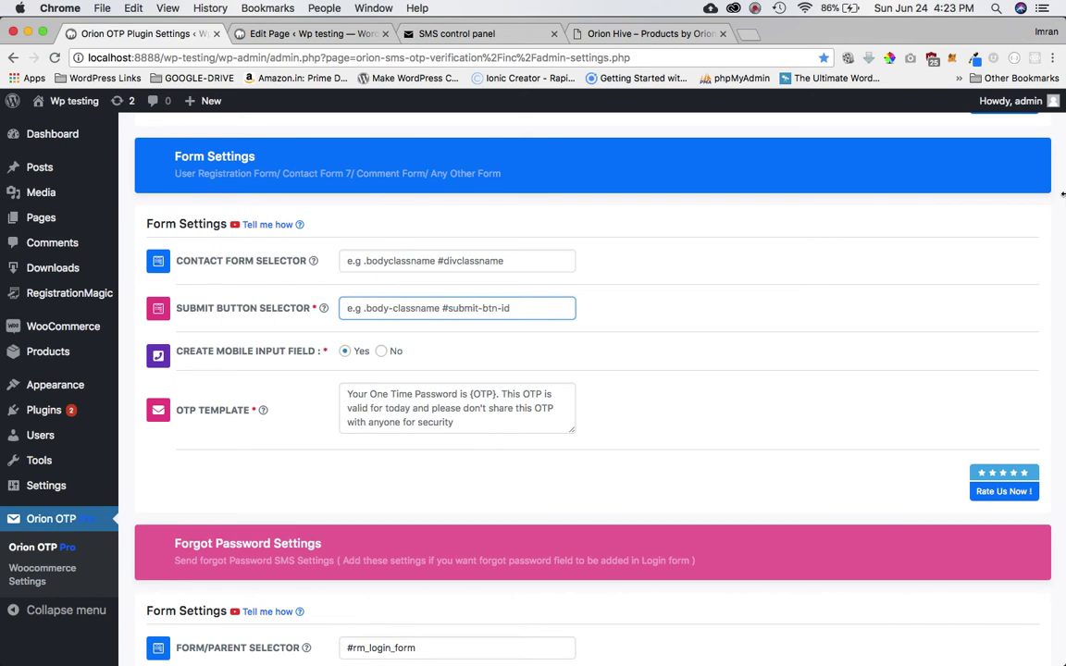
{"action": "key", "text": "ctrl+alt+Left"}
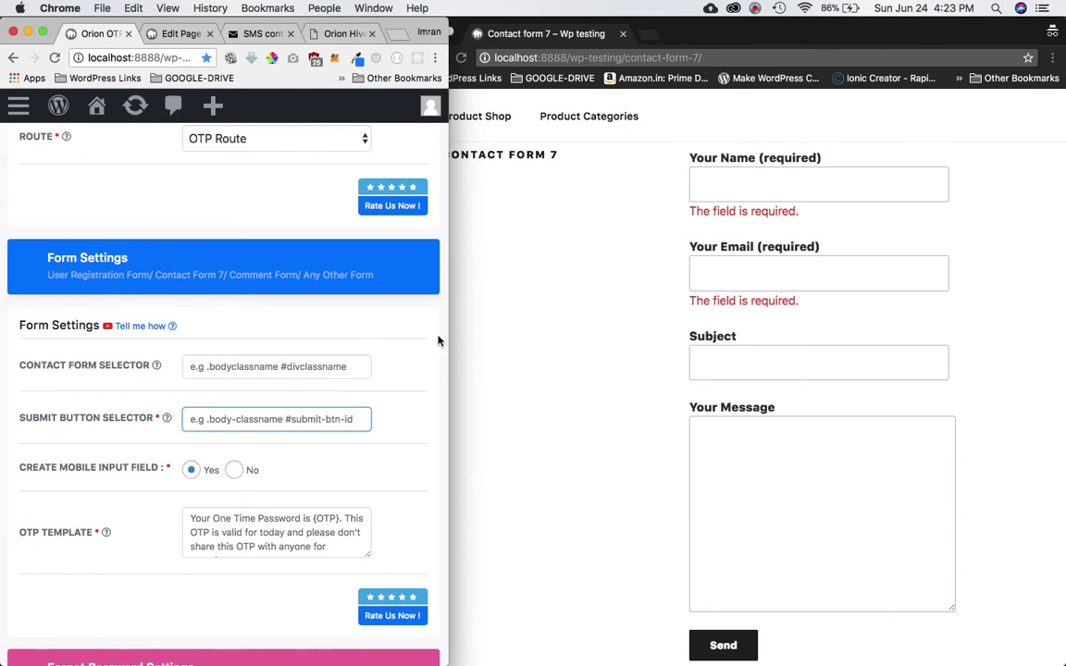
- Arrange the Orion OTP settings window beside the live Contact form 7 page
{"action": "left_click_drag", "start_coordinate": [450, 331], "coordinate": [1033, 350]}
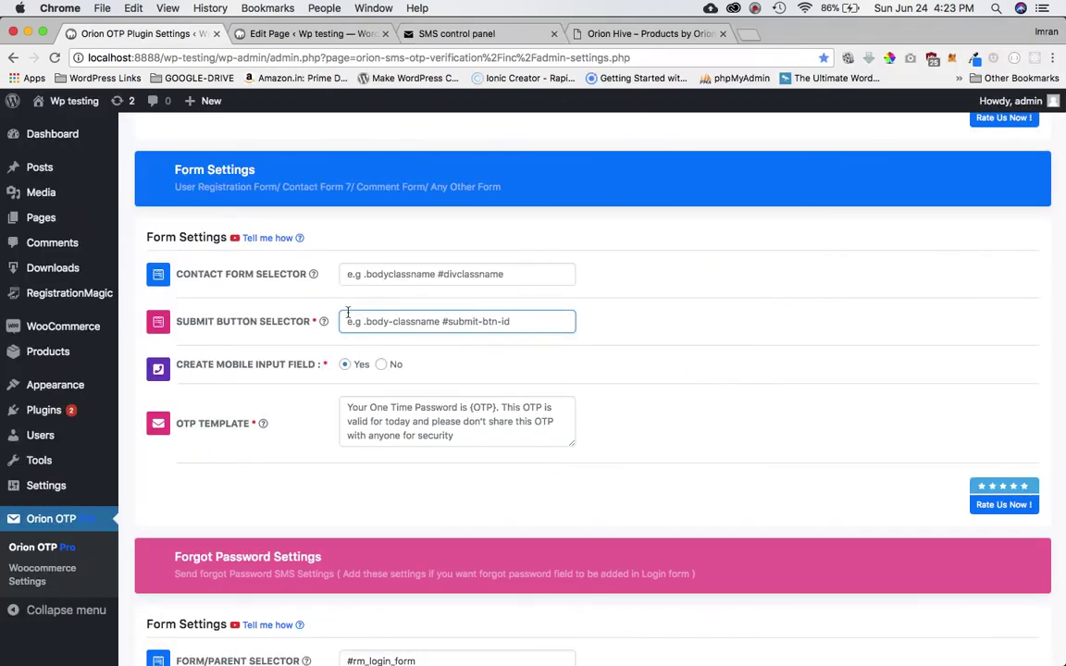
{"action": "mouse_move", "coordinate": [233, 285]}
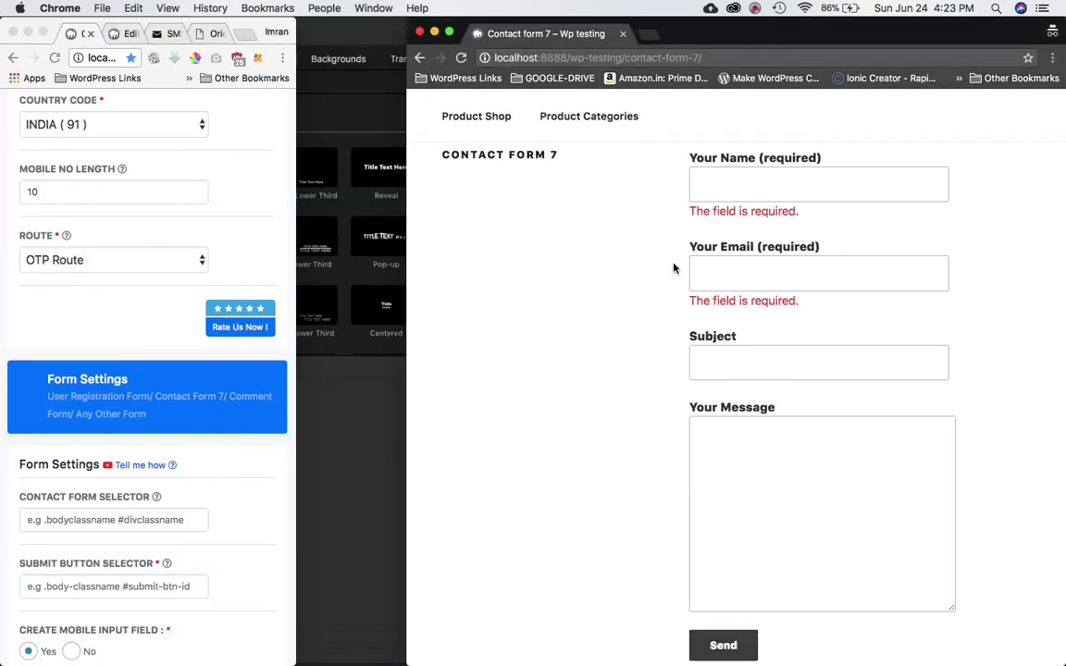
{"action": "left_click", "coordinate": [785, 176]}
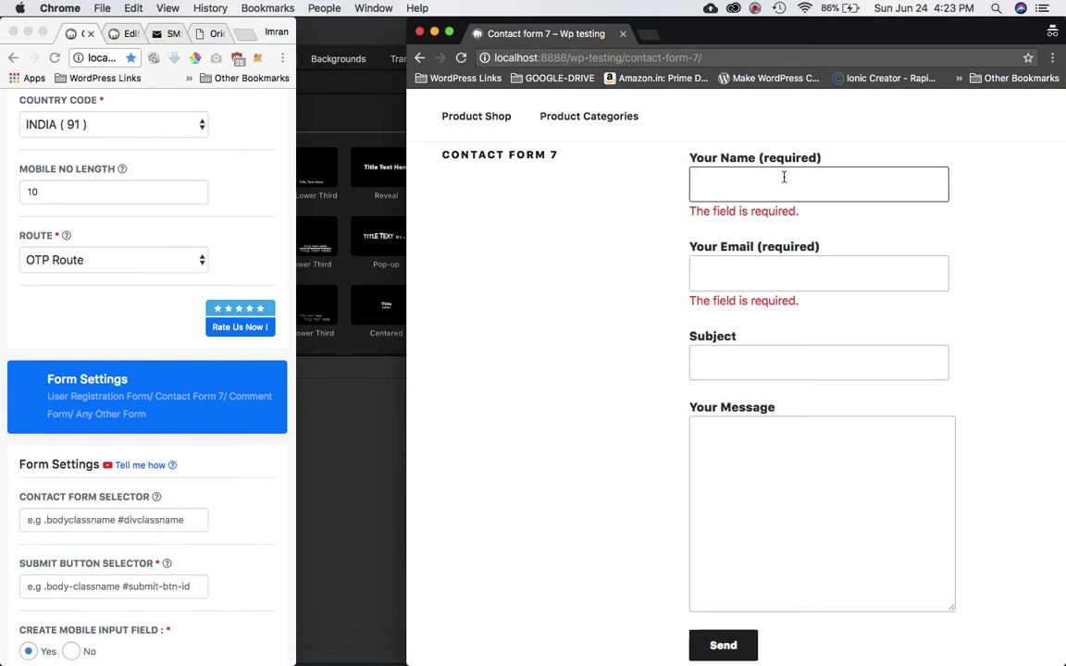
- Inspect the Your Name field in DevTools and select the form element
{"action": "right_click", "coordinate": [785, 176]}
{"action": "left_click", "coordinate": [824, 359]}
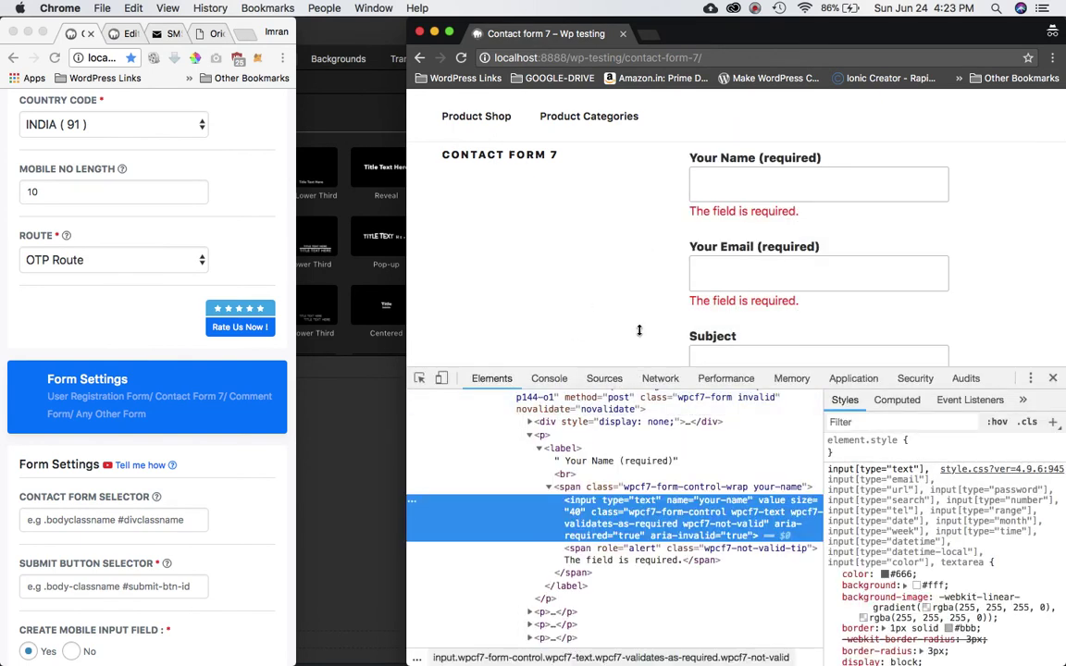
{"action": "left_click_drag", "start_coordinate": [636, 368], "coordinate": [635, 200]}
{"action": "scroll", "coordinate": [560, 370], "scroll_direction": "up", "scroll_amount": 3}
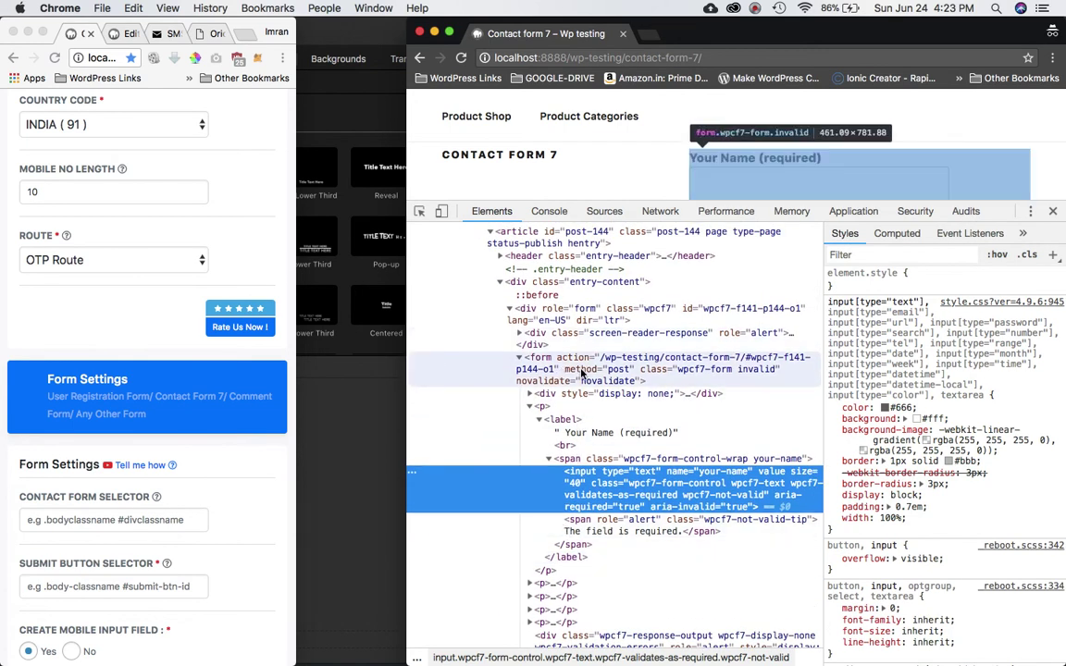
{"action": "left_click", "coordinate": [583, 373]}
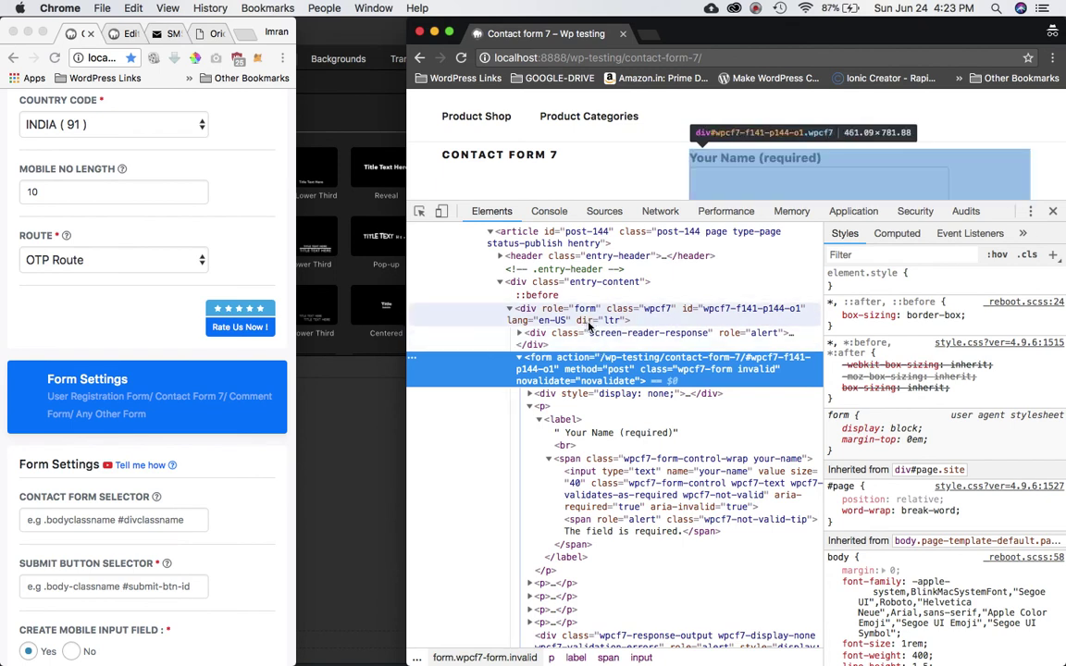
- Expand the wrapper div with role form and highlight its class value wpcf7
{"action": "double_click", "coordinate": [647, 335]}
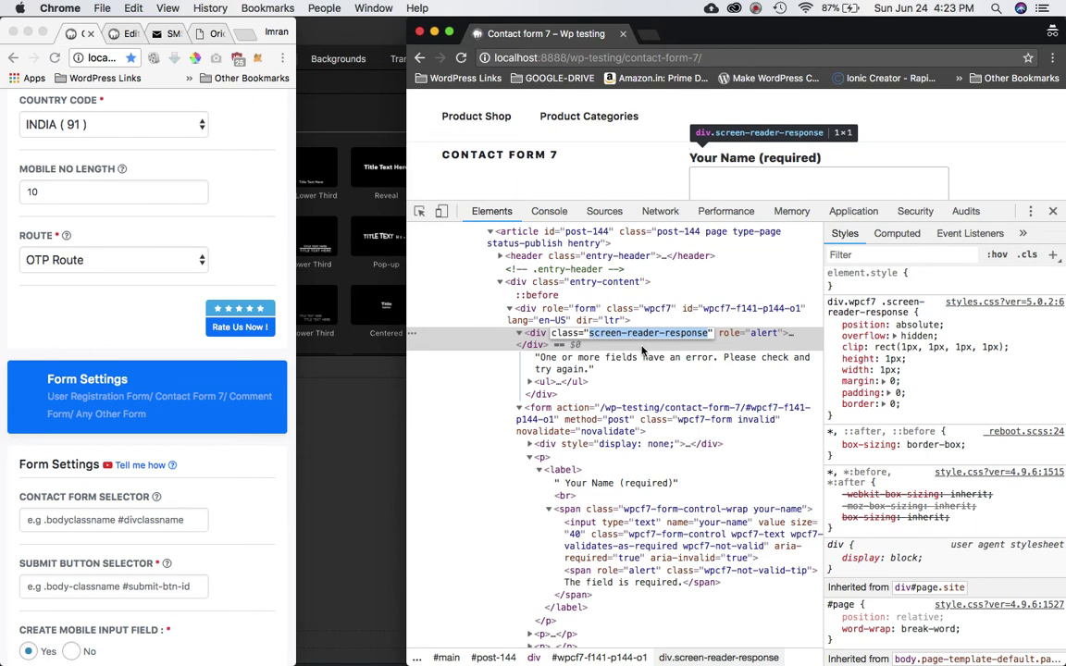
{"action": "left_click", "coordinate": [519, 334]}
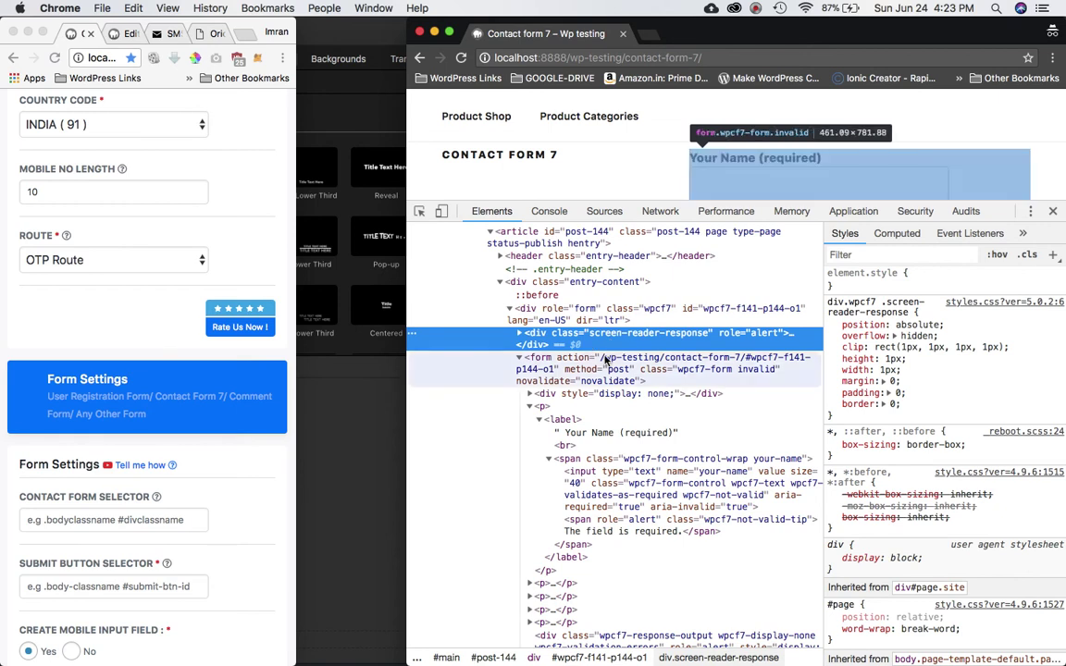
{"action": "left_click", "coordinate": [636, 361]}
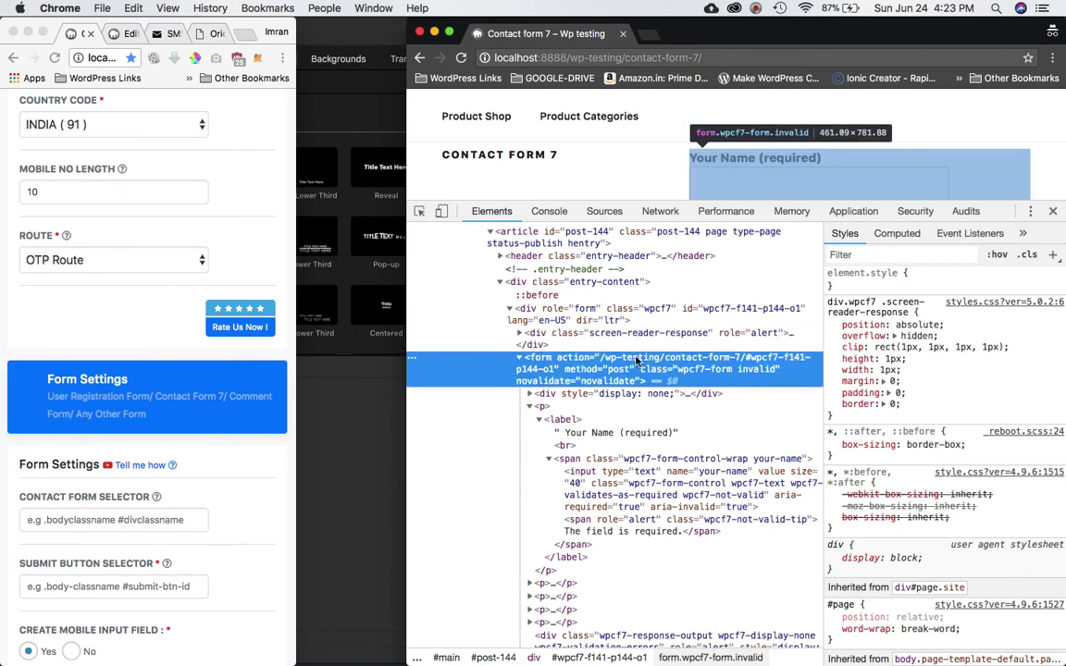
{"action": "left_click", "coordinate": [508, 313]}
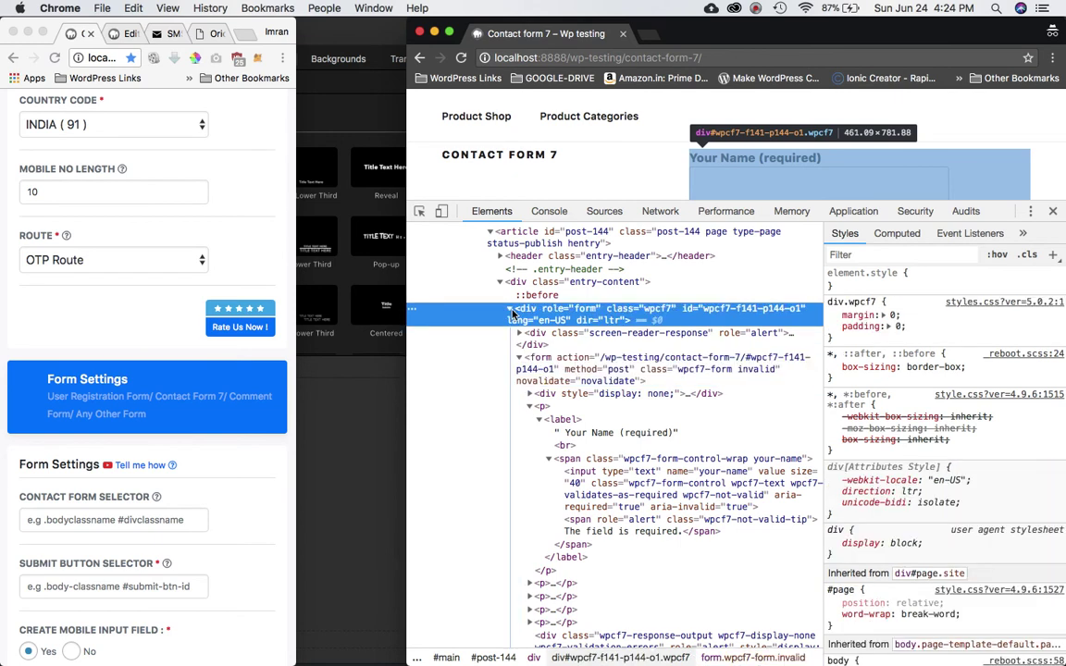
{"action": "left_click", "coordinate": [509, 310]}
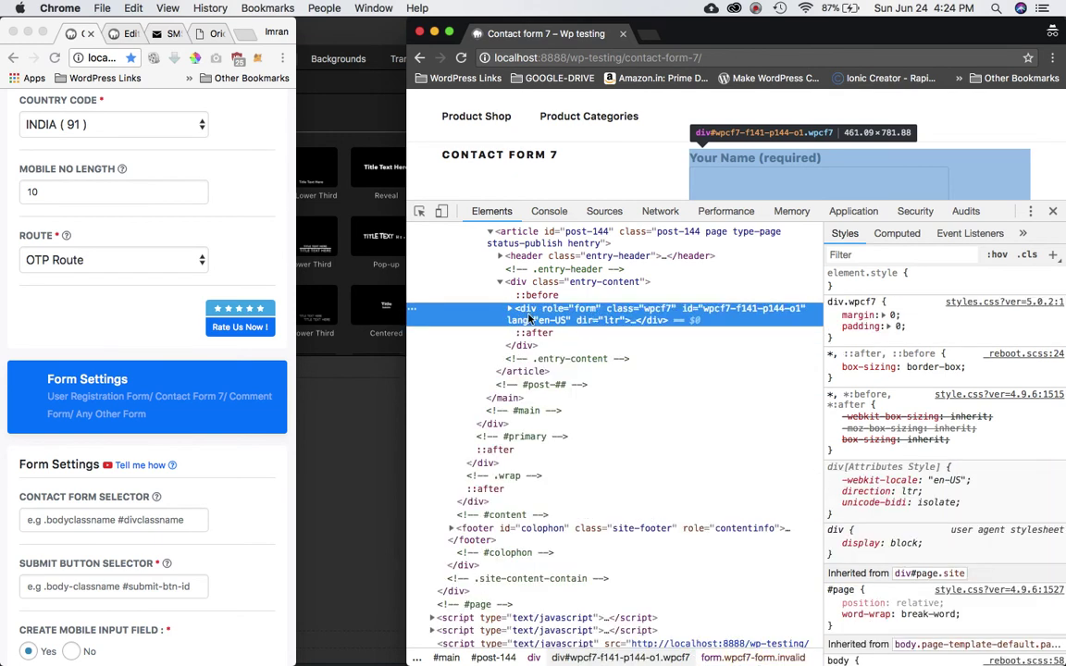
{"action": "left_click", "coordinate": [511, 309]}
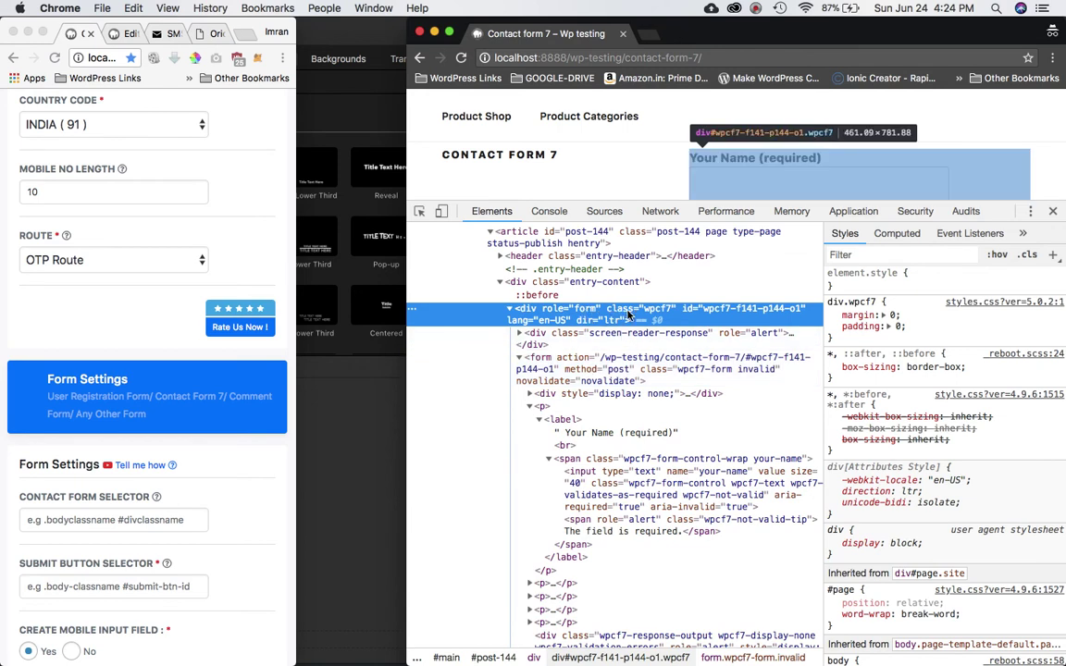
{"action": "double_click", "coordinate": [658, 309]}
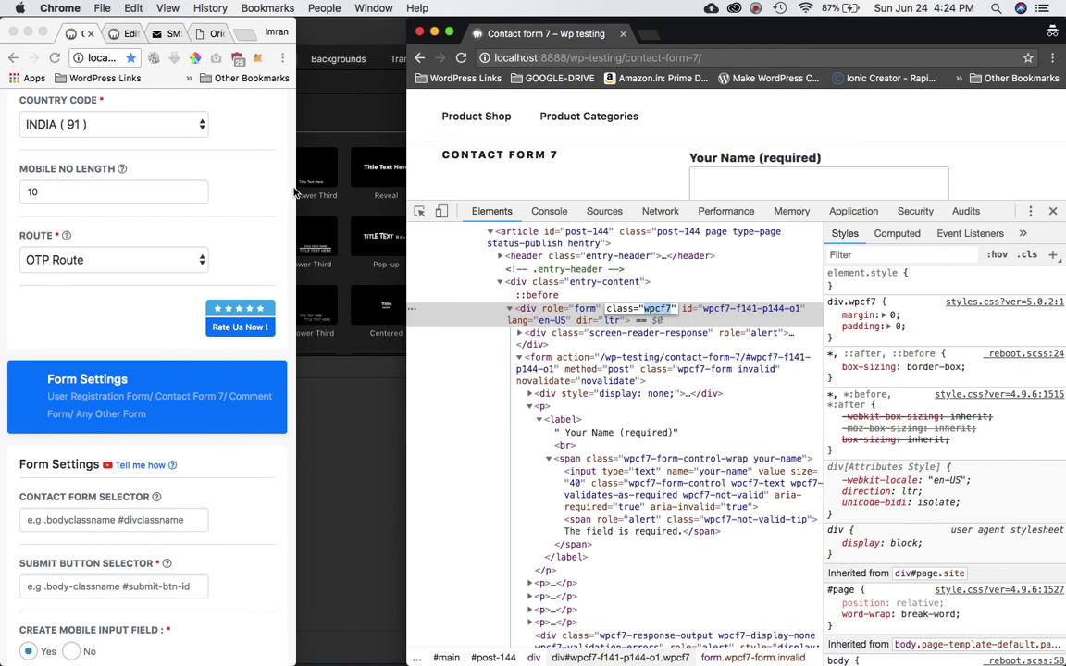
{"action": "left_click_drag", "start_coordinate": [296, 189], "coordinate": [787, 256]}
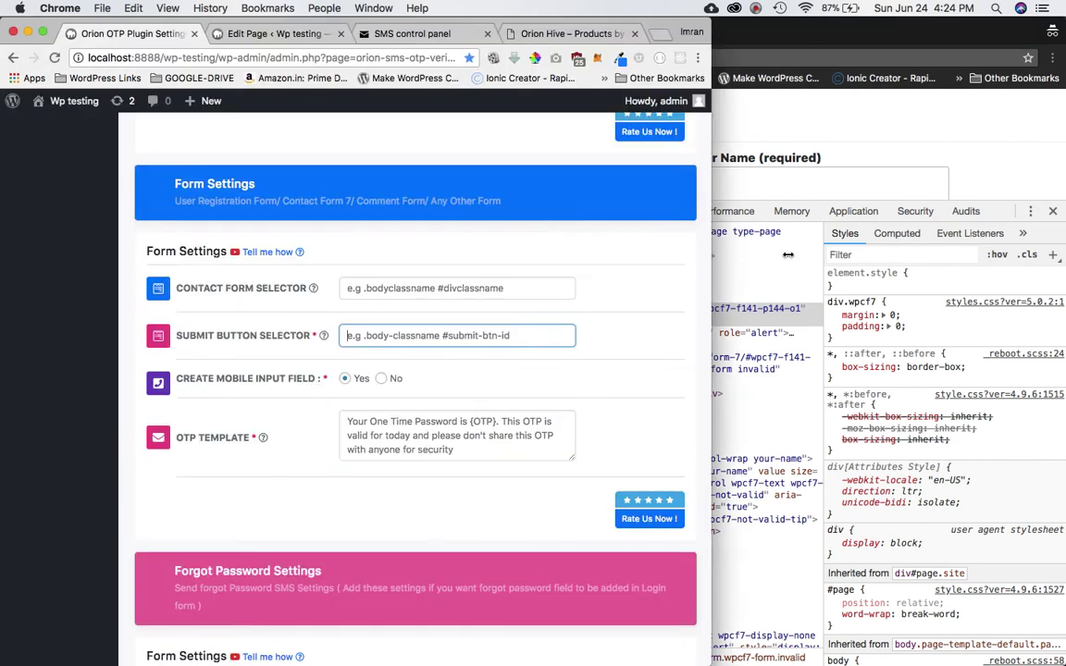
- Type .wpcf7 into the Contact Form Selector, correcting the leading dot
{"action": "left_click", "coordinate": [397, 290]}
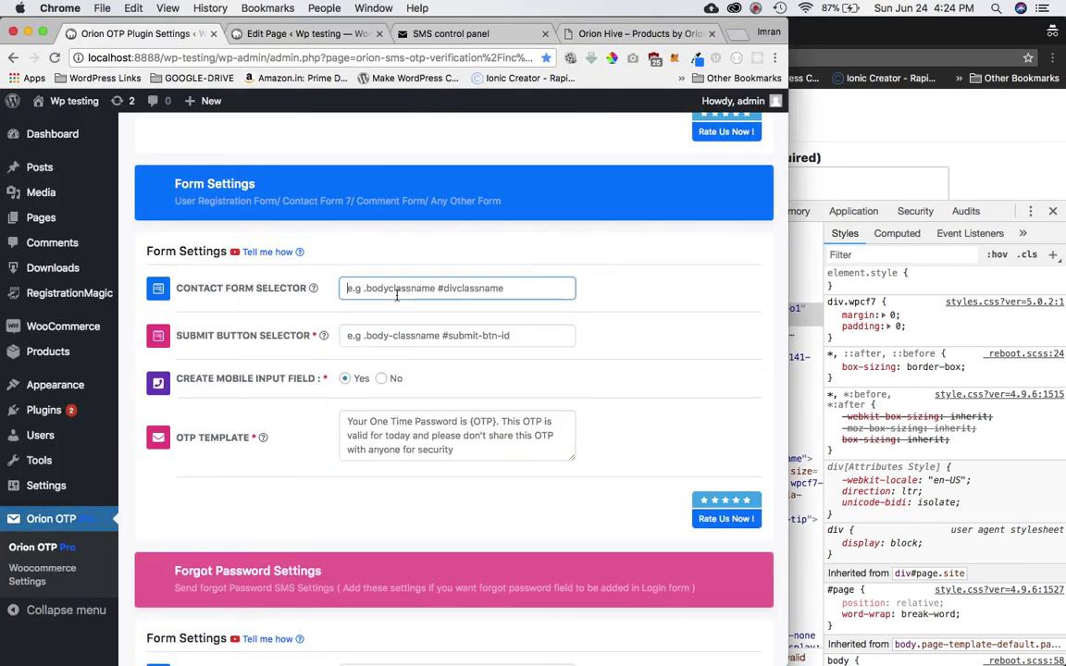
{"action": "type", "text": ".wpcf7"}
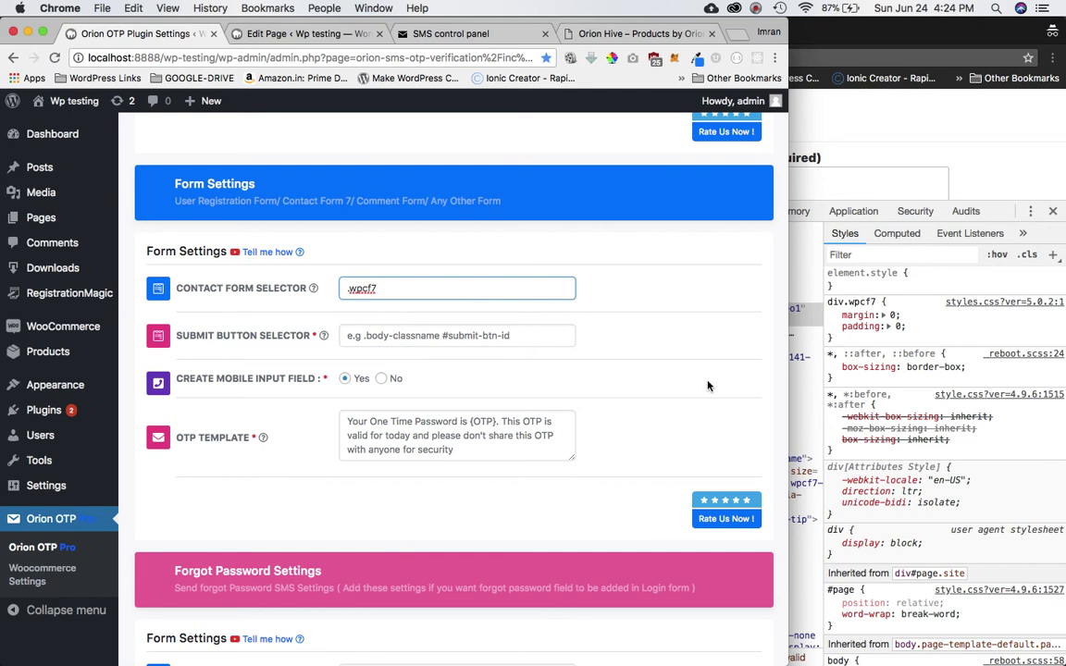
{"action": "key", "text": "super+grave"}
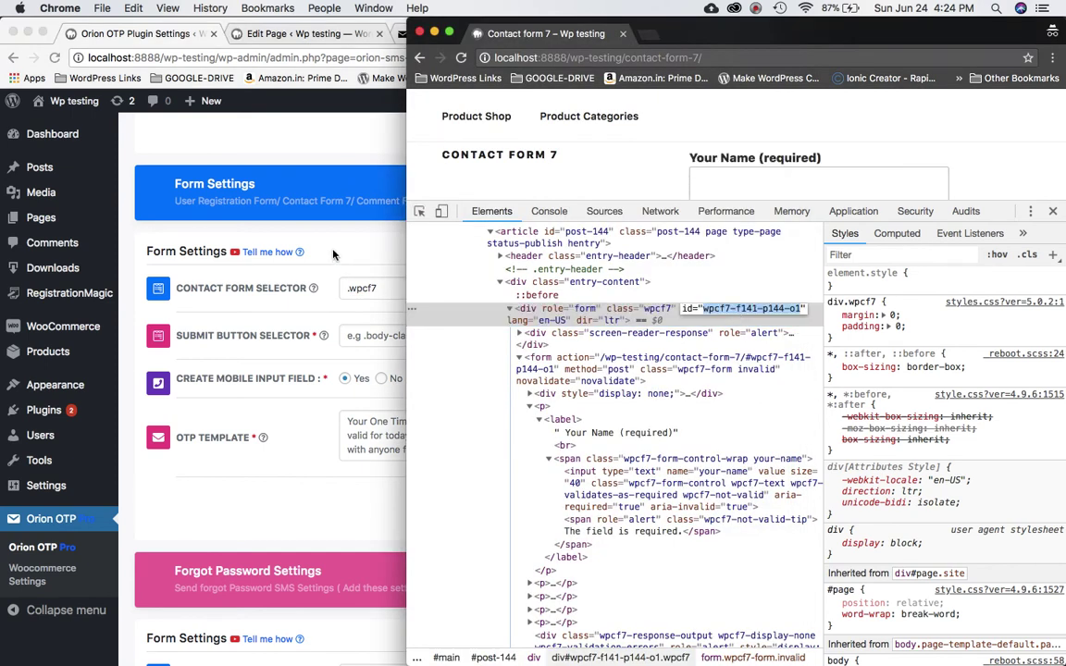
{"action": "left_click", "coordinate": [303, 231]}
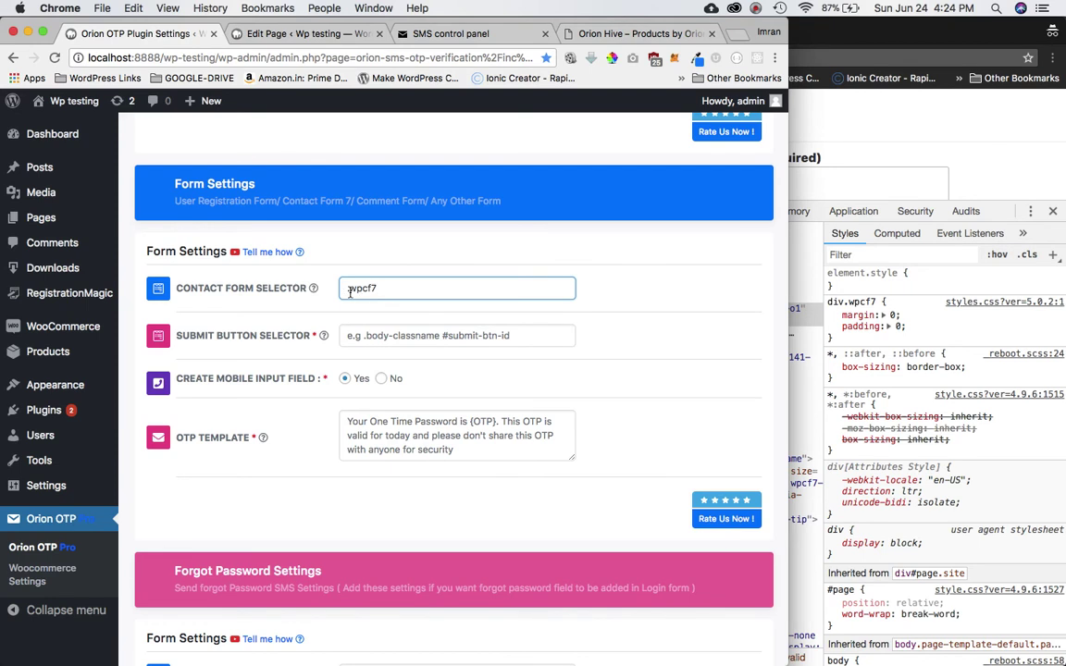
{"action": "left_click", "coordinate": [352, 292]}
{"action": "key", "text": "BackSpace"}
{"action": "type", "text": "#"}
{"action": "key", "text": "BackSpace"}
{"action": "type", "text": "."}
{"action": "mouse_move", "coordinate": [265, 292]}
- Find and select the page-id-144 class on the page's body element in DevTools
{"action": "left_click", "coordinate": [801, 347]}
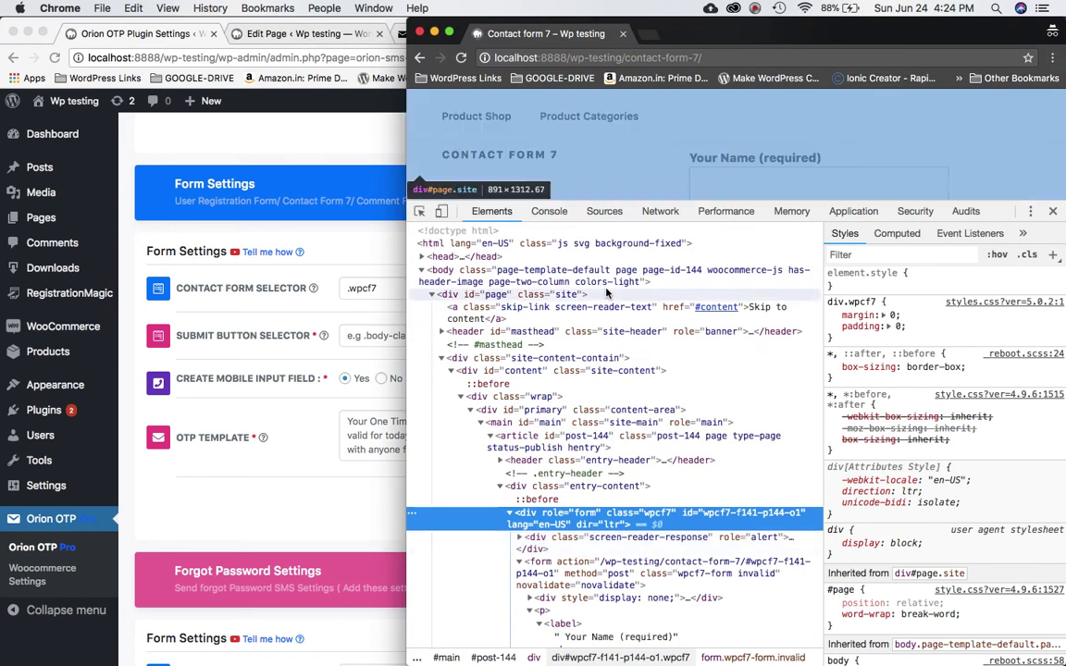
{"action": "left_click", "coordinate": [589, 282]}
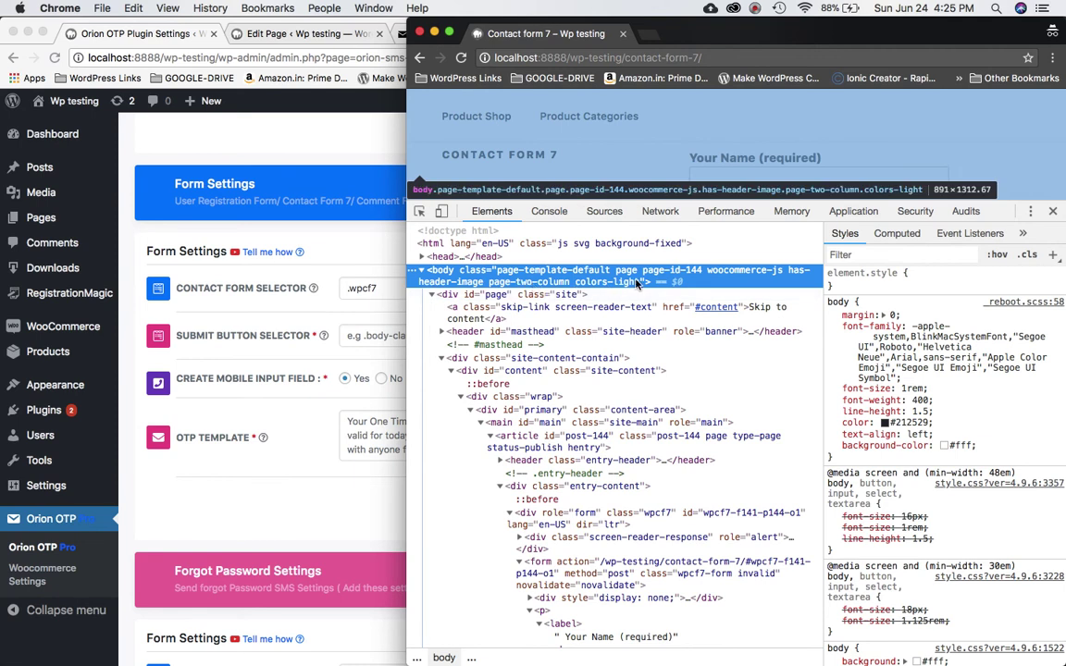
{"action": "left_click", "coordinate": [754, 9]}
{"action": "key", "text": "Escape"}
{"action": "double_click", "coordinate": [683, 277]}
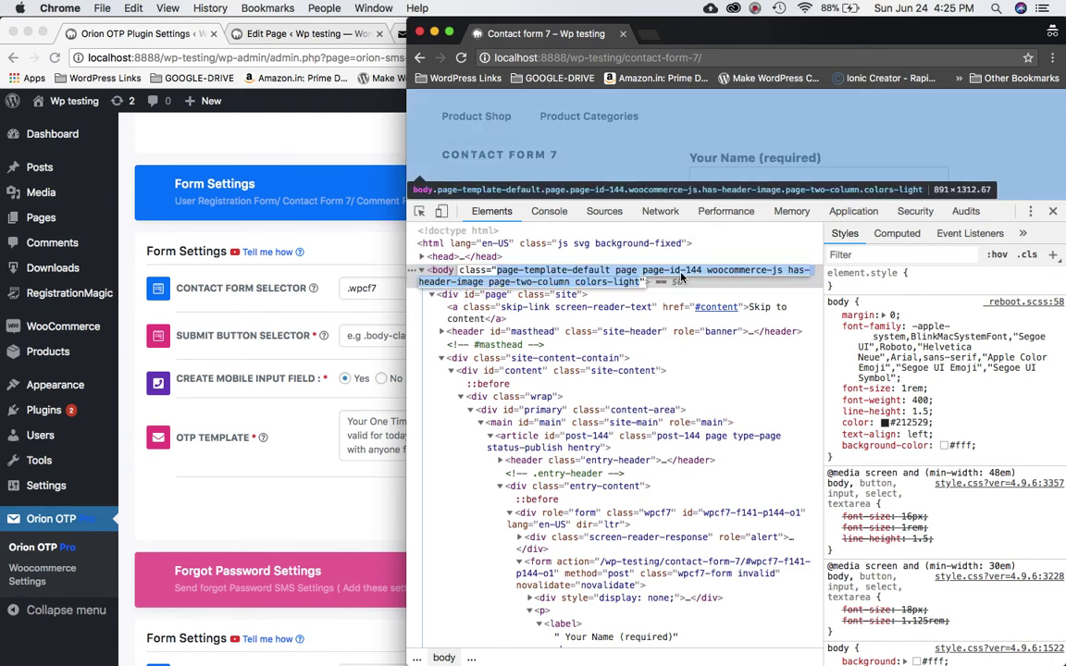
{"action": "left_click", "coordinate": [690, 275]}
{"action": "left_click_drag", "start_coordinate": [707, 275], "coordinate": [643, 274]}
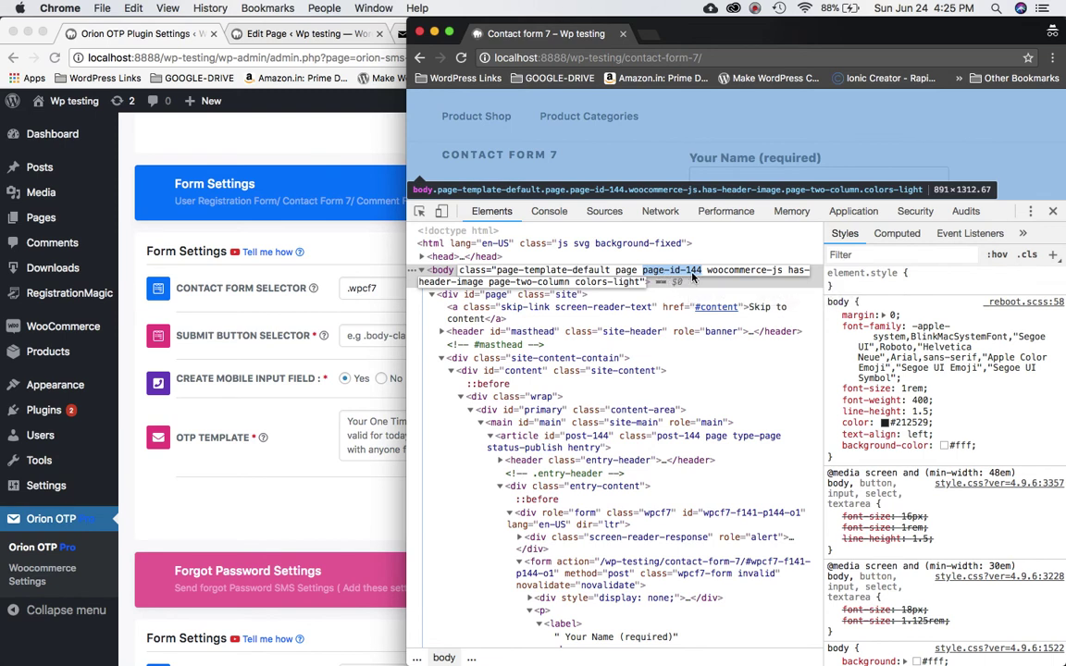
- Prefix the Contact Form Selector so it reads .page-id-144 .wpcf7
{"action": "left_click", "coordinate": [359, 288]}
{"action": "type", "text": "page-id-144"}
{"action": "mouse_move", "coordinate": [288, 277]}
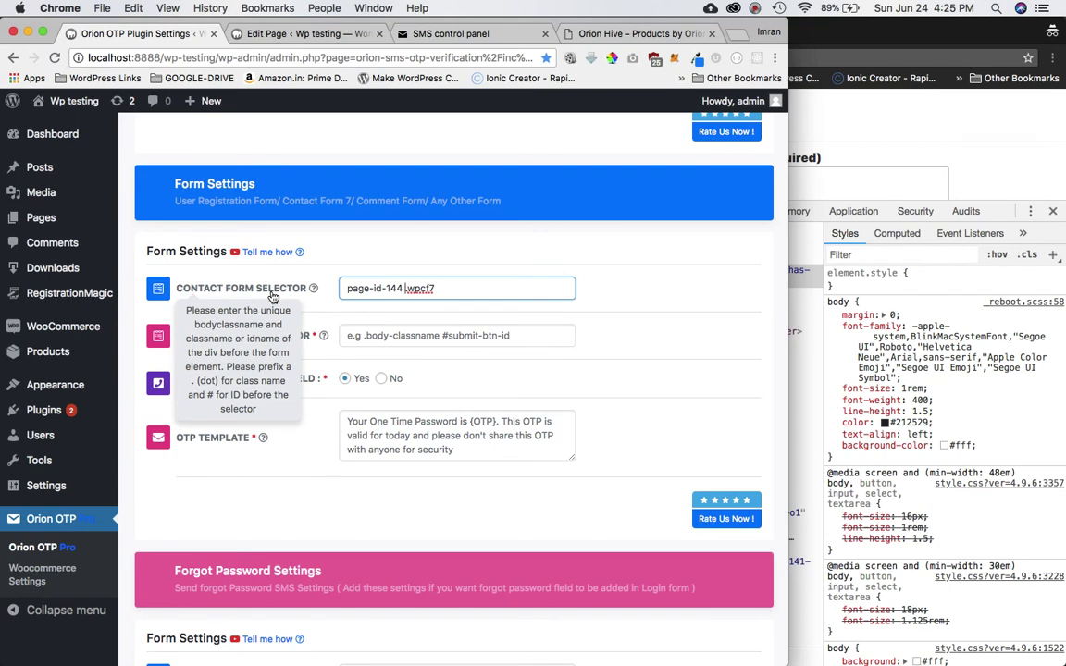
{"action": "left_click", "coordinate": [348, 287]}
{"action": "type", "text": "."}
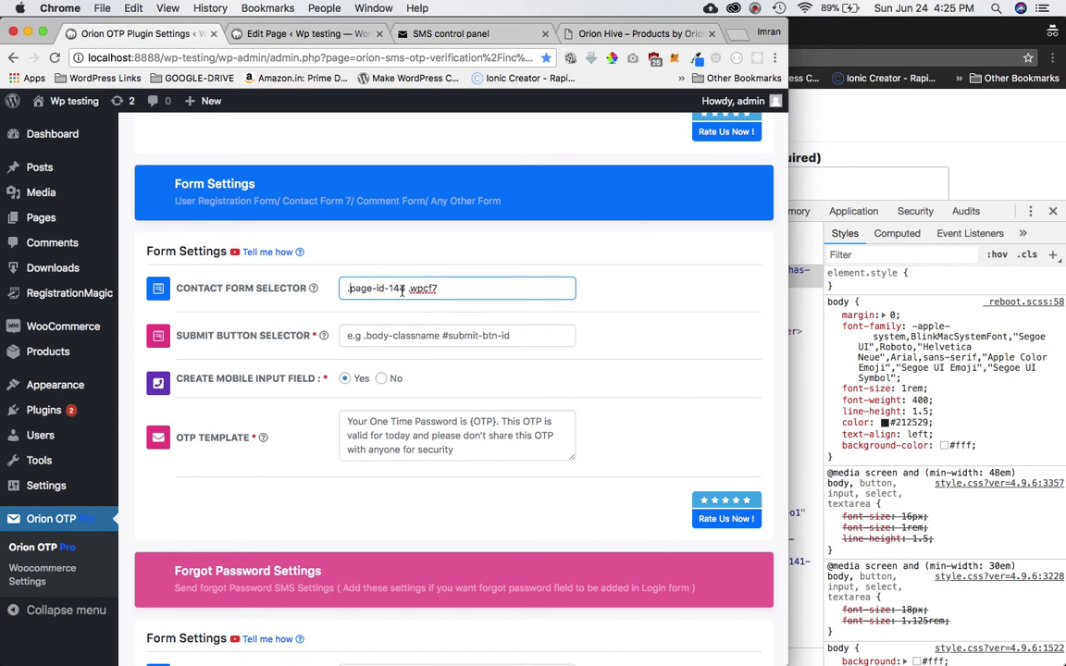
{"action": "left_click_drag", "start_coordinate": [404, 290], "coordinate": [349, 288]}
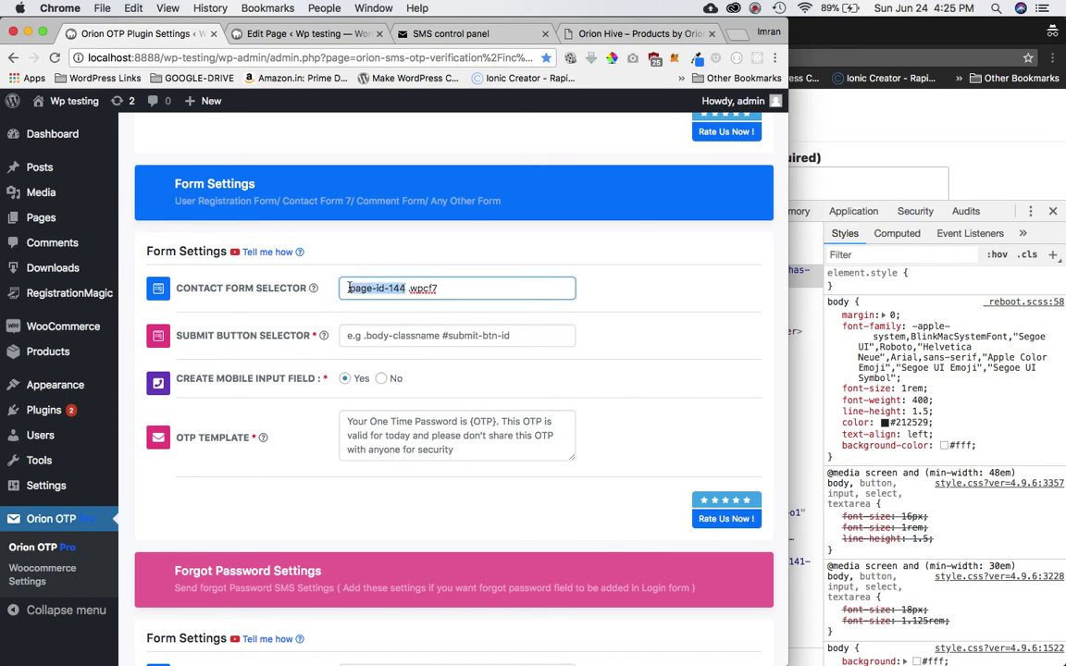
{"action": "left_click", "coordinate": [413, 291]}
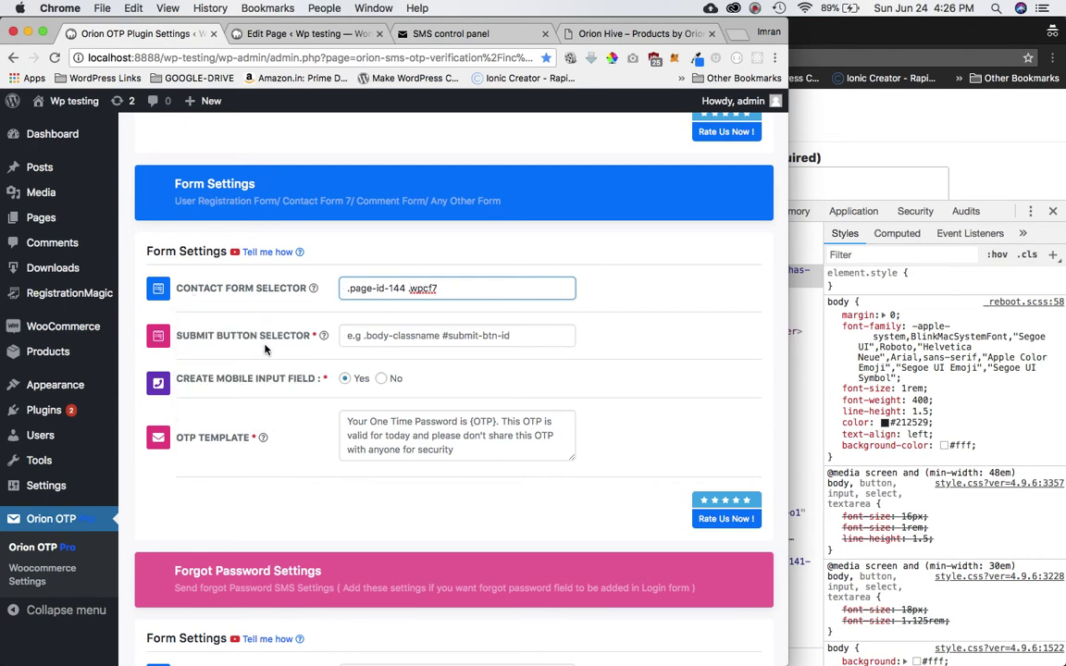
{"action": "mouse_move", "coordinate": [255, 344]}
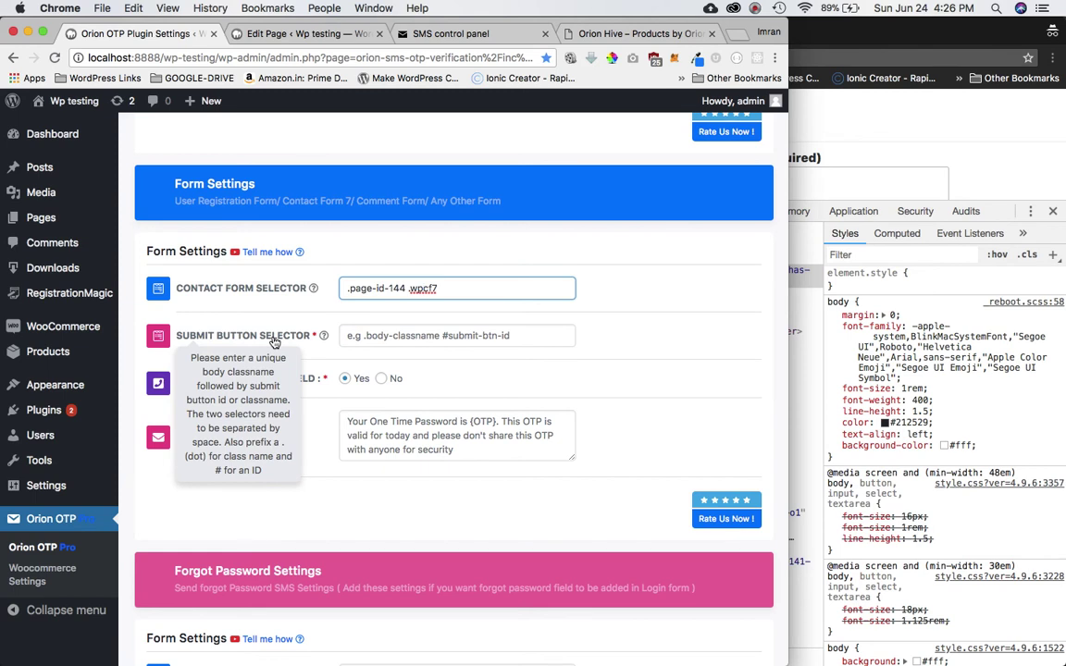
{"action": "mouse_move", "coordinate": [246, 289]}
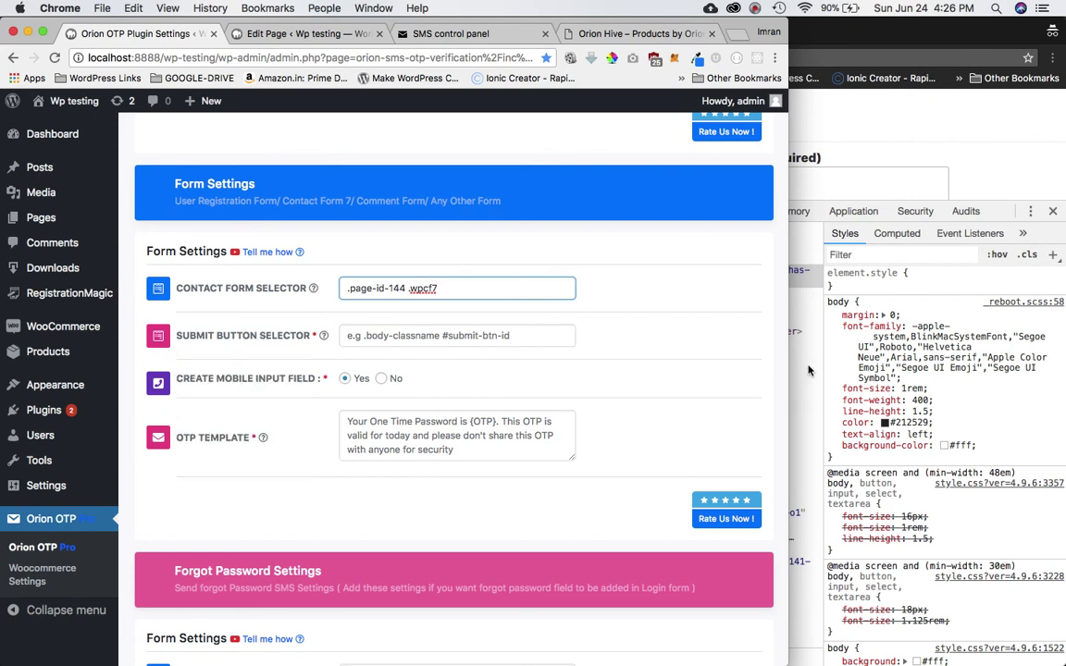
- Submit the empty Contact Form 7 form as a test
{"action": "left_click", "coordinate": [858, 131]}
{"action": "scroll", "coordinate": [958, 141], "scroll_direction": "down", "scroll_amount": 3}
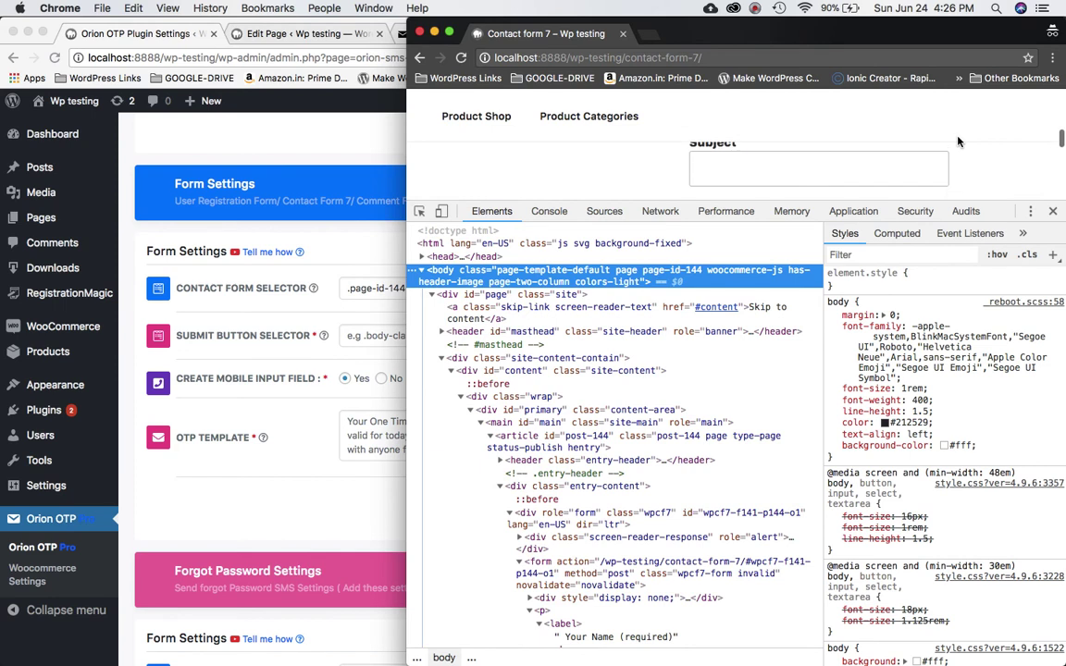
{"action": "left_click_drag", "start_coordinate": [850, 191], "coordinate": [801, 468]}
{"action": "left_click", "coordinate": [724, 451]}
- Inspect the Send button's markup and select its wpcf7-form-control class name
{"action": "scroll", "coordinate": [727, 324], "scroll_direction": "down", "scroll_amount": 5}
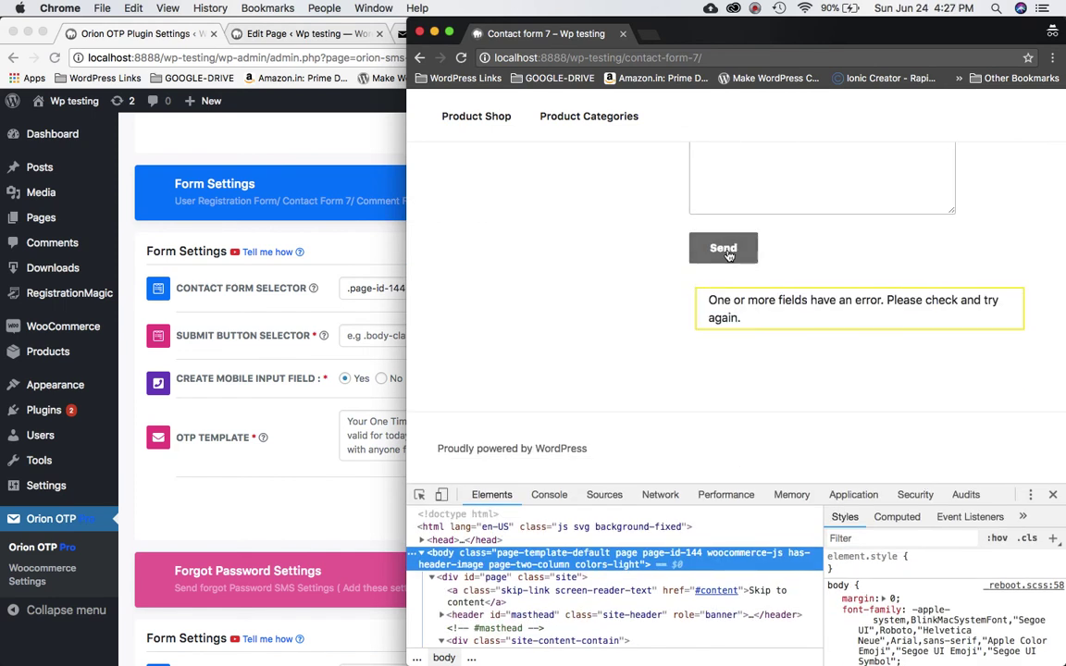
{"action": "right_click", "coordinate": [728, 254]}
{"action": "left_click", "coordinate": [774, 422]}
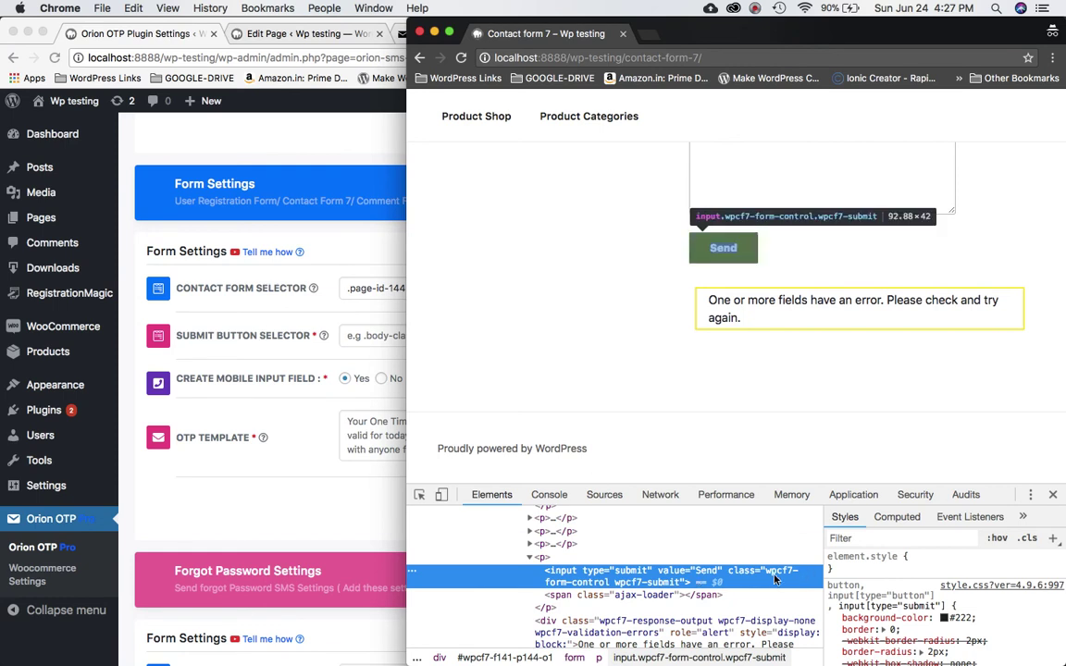
{"action": "double_click", "coordinate": [785, 574]}
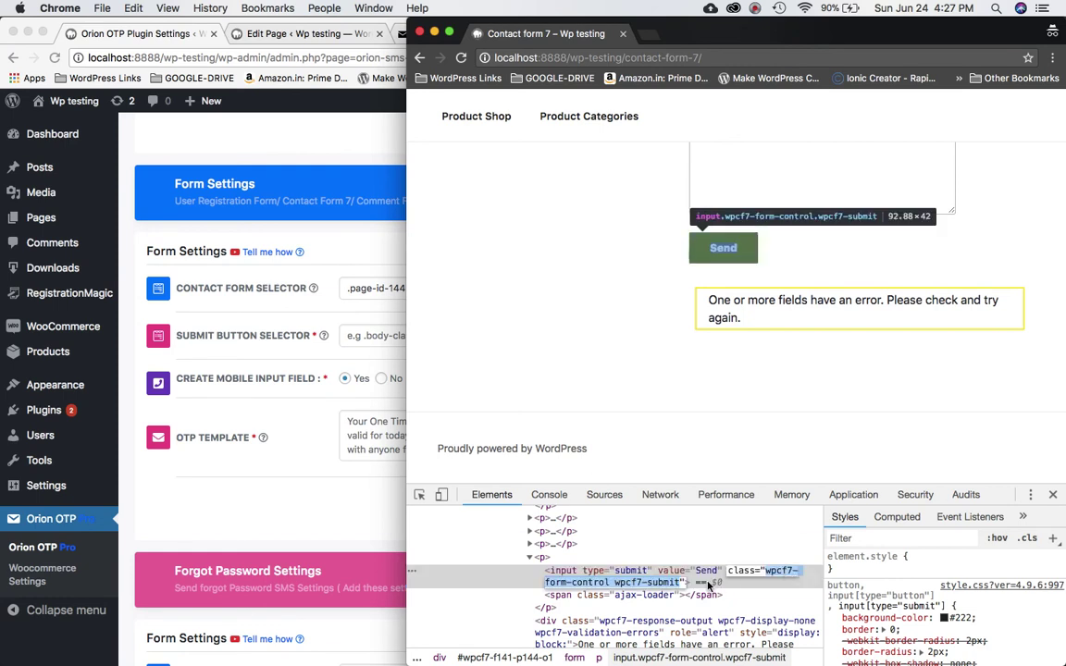
{"action": "left_click", "coordinate": [770, 575]}
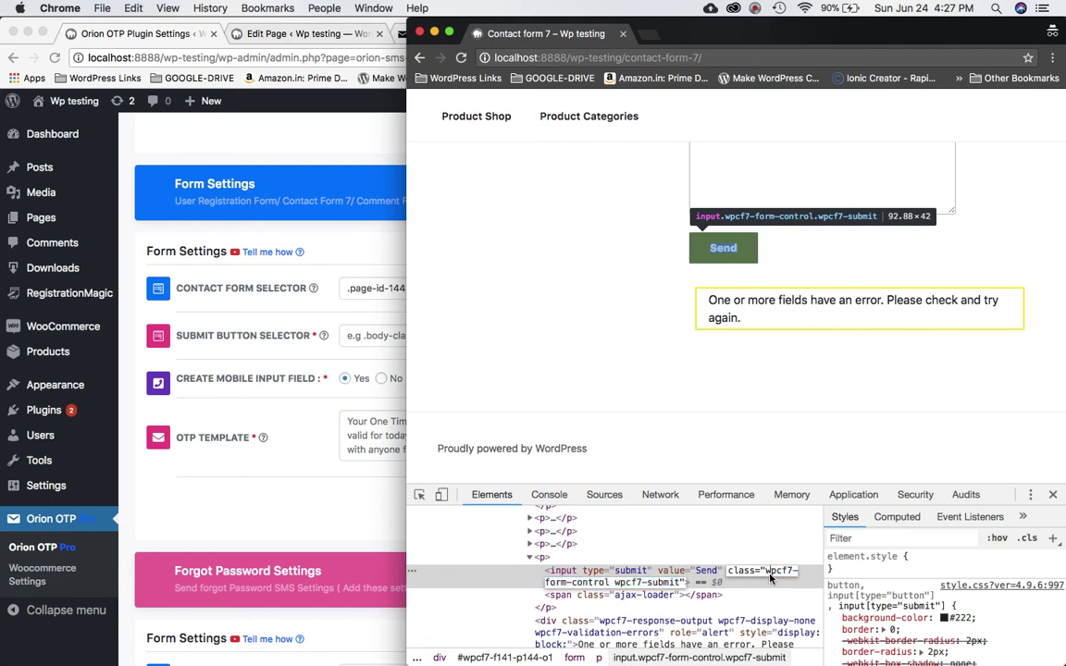
{"action": "left_click_drag", "start_coordinate": [766, 573], "coordinate": [616, 590]}
{"action": "key", "text": "super+c"}
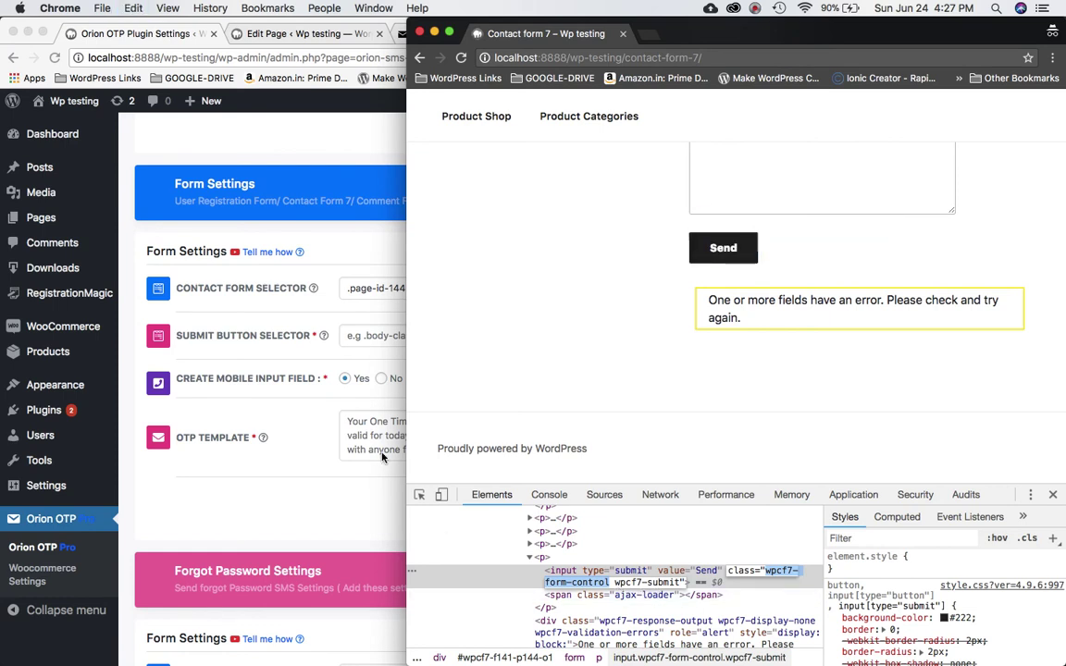
{"action": "left_click", "coordinate": [370, 335]}
- Enter .wpcf7-form-control as the Orion OTP Submit Button Selector
{"action": "left_click", "coordinate": [370, 335]}
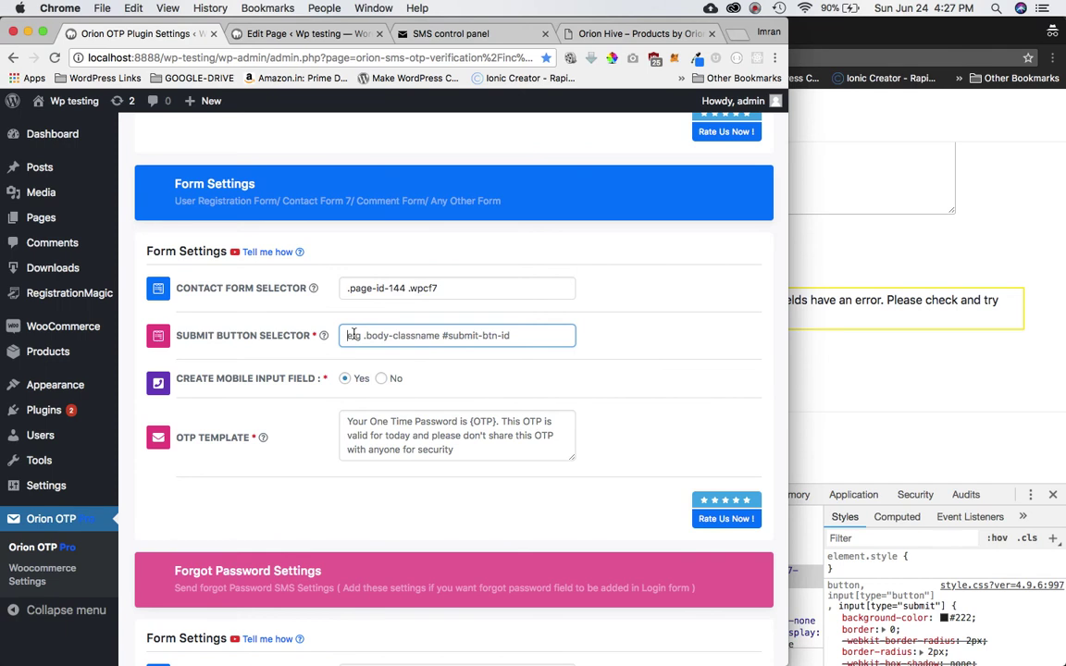
{"action": "type", "text": "."}
{"action": "key", "text": "super+v"}
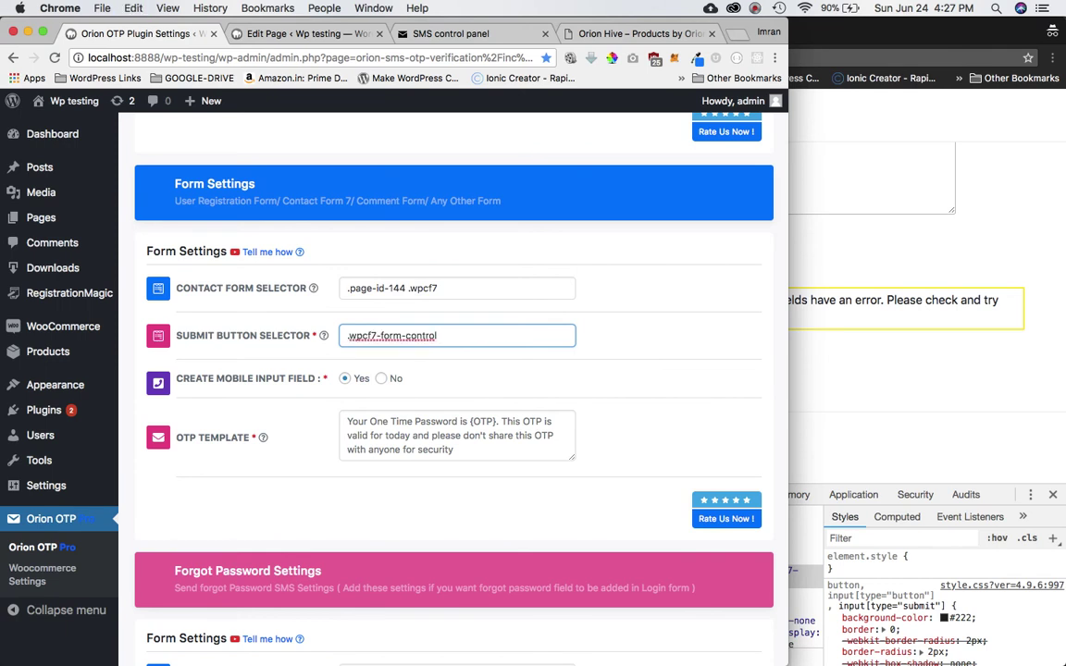
{"action": "left_click", "coordinate": [610, 352]}
{"action": "scroll", "coordinate": [609, 353], "scroll_direction": "down", "scroll_amount": 3}
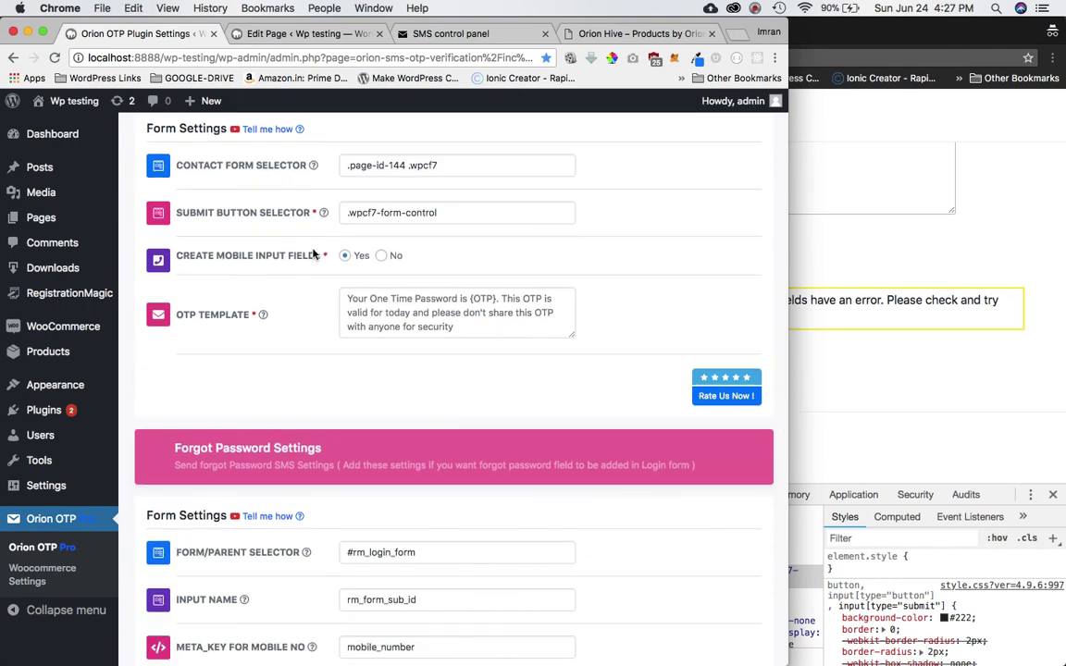
{"action": "left_click", "coordinate": [916, 356]}
{"action": "scroll", "coordinate": [871, 219], "scroll_direction": "up", "scroll_amount": 5}
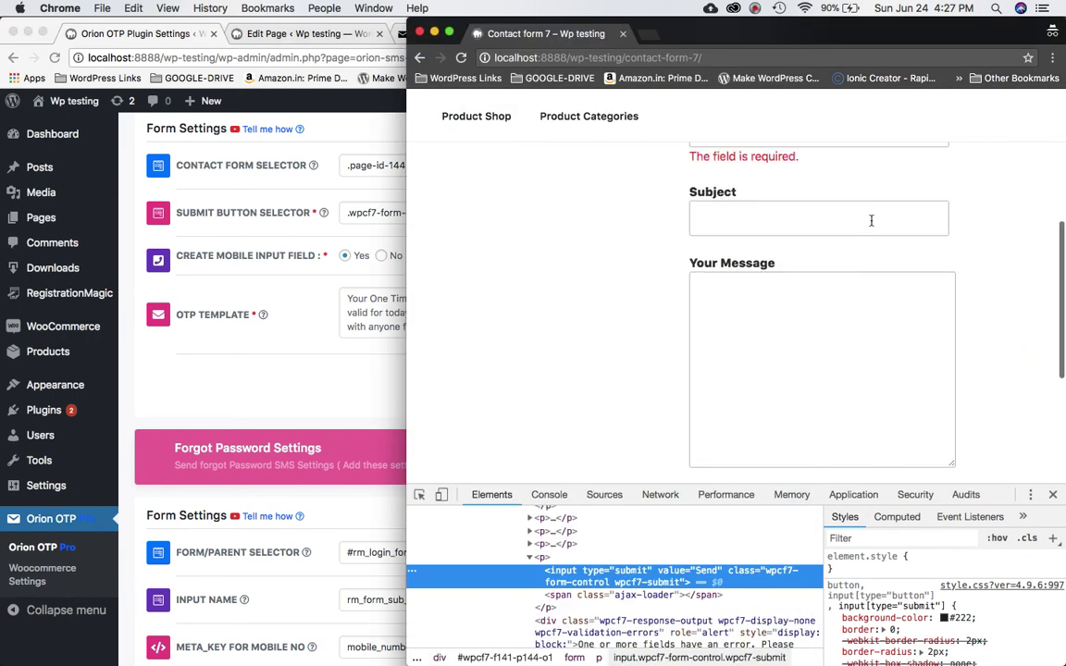
- Toggle Create Mobile Input Field to No and back to Yes
{"action": "left_click", "coordinate": [307, 274]}
{"action": "left_click", "coordinate": [380, 256]}
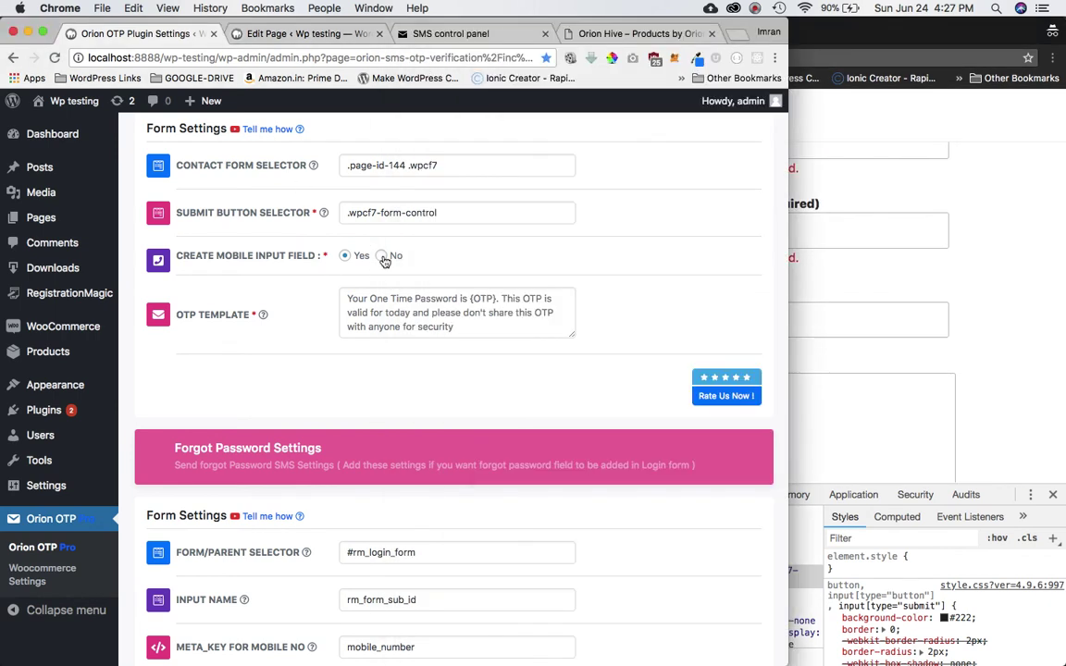
{"action": "mouse_move", "coordinate": [293, 298]}
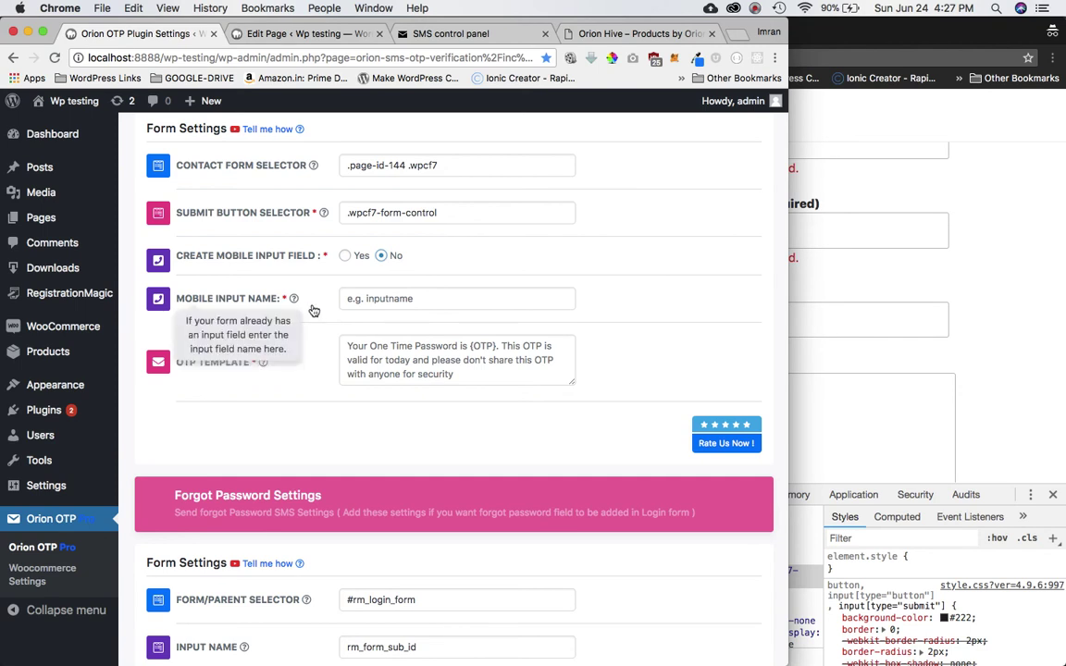
{"action": "left_click", "coordinate": [344, 256]}
{"action": "left_click", "coordinate": [874, 266]}
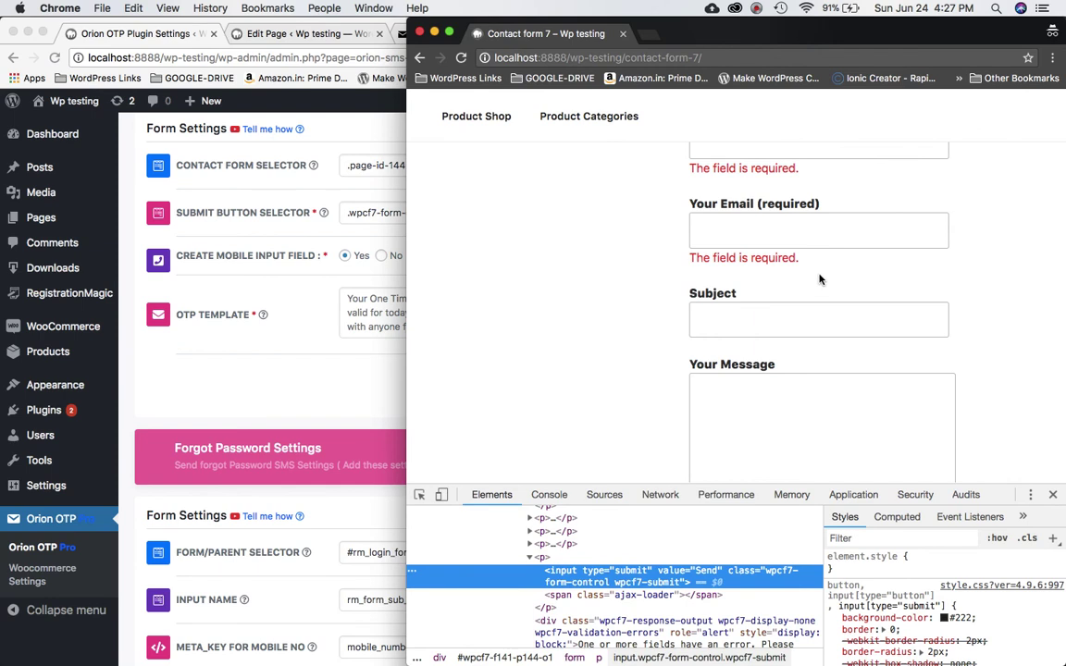
{"action": "left_click", "coordinate": [296, 331]}
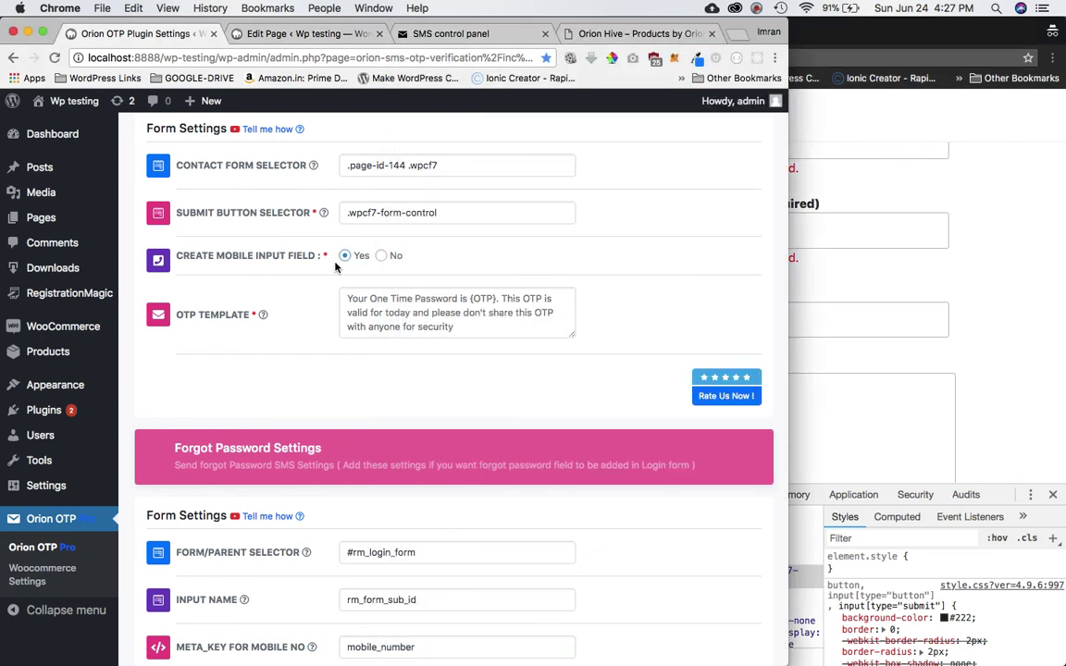
{"action": "left_click", "coordinate": [417, 314]}
- Replace the OTP template text with 'your otp is {OTP}'
{"action": "scroll", "coordinate": [213, 398], "scroll_direction": "up", "scroll_amount": 1}
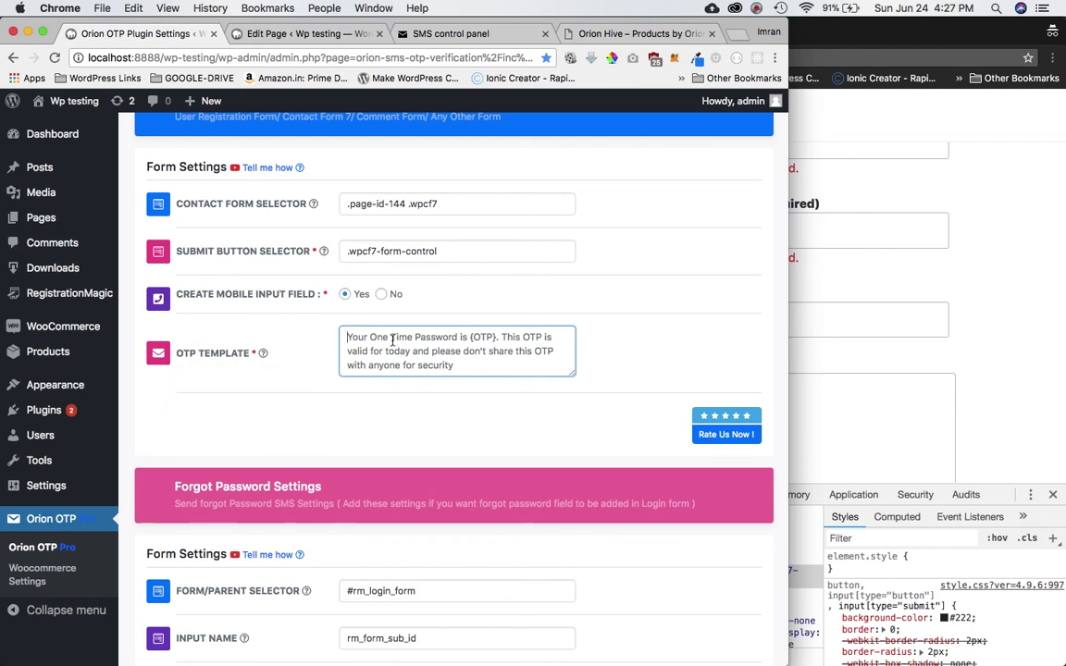
{"action": "mouse_move", "coordinate": [260, 353]}
{"action": "key", "text": "super+a"}
{"action": "type", "text": "your"}
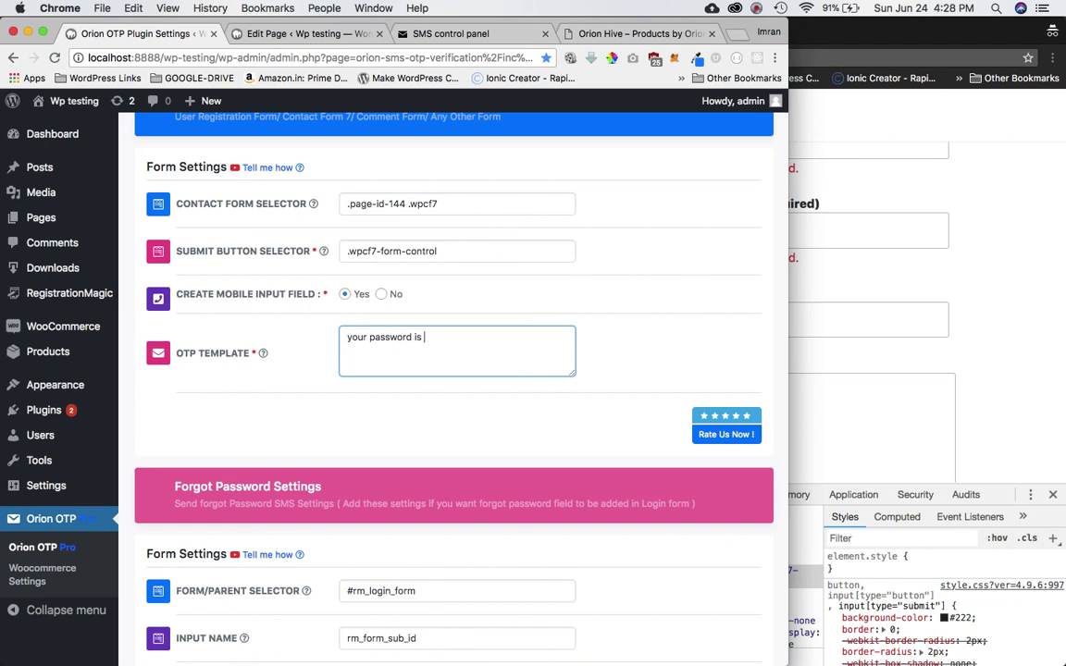
{"action": "key", "text": "BackSpace"}
{"action": "key", "text": "BackSpace"}
{"action": "key", "text": "BackSpace"}
{"action": "key", "text": "BackSpace"}
{"action": "key", "text": "BackSpace"}
{"action": "key", "text": "BackSpace"}
{"action": "key", "text": "BackSpace"}
{"action": "key", "text": "BackSpace"}
{"action": "key", "text": "BackSpace"}
{"action": "key", "text": "BackSpace"}
- Save Changes in the Orion OTP settings and return to the live contact form
{"action": "scroll", "coordinate": [471, 347], "scroll_direction": "down", "scroll_amount": 15}
{"action": "scroll", "coordinate": [414, 374], "scroll_direction": "up", "scroll_amount": 8}
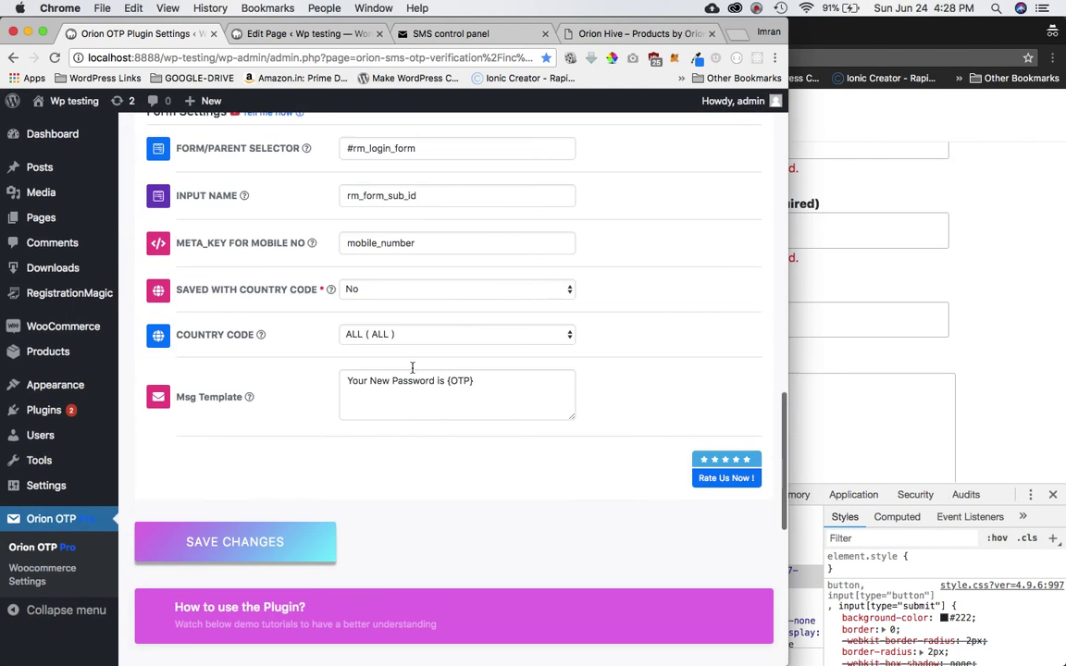
{"action": "left_click", "coordinate": [252, 542]}
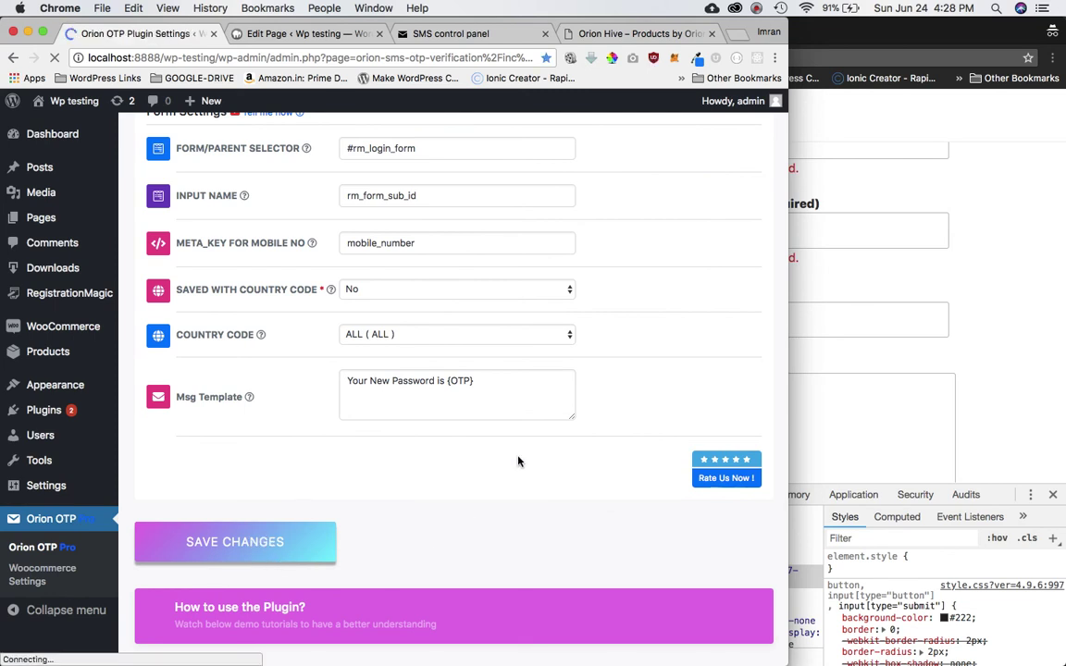
{"action": "left_click", "coordinate": [757, 7]}
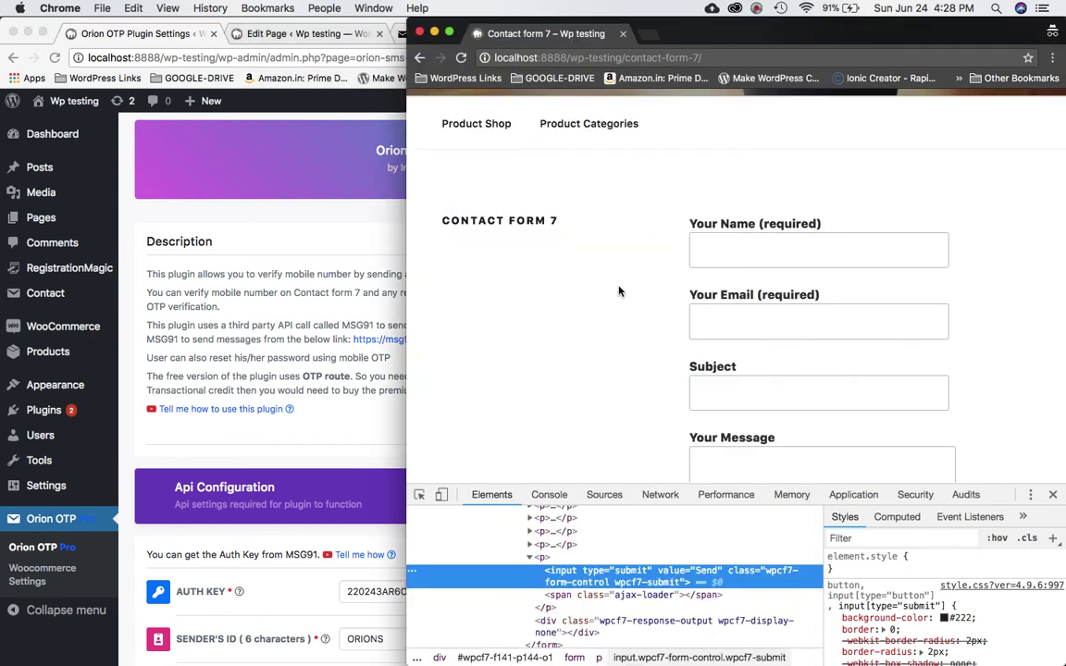
{"action": "left_click", "coordinate": [619, 291]}
- Reload the contact form, close DevTools, and check the new +91 mobile number field
{"action": "key", "text": "super+r"}
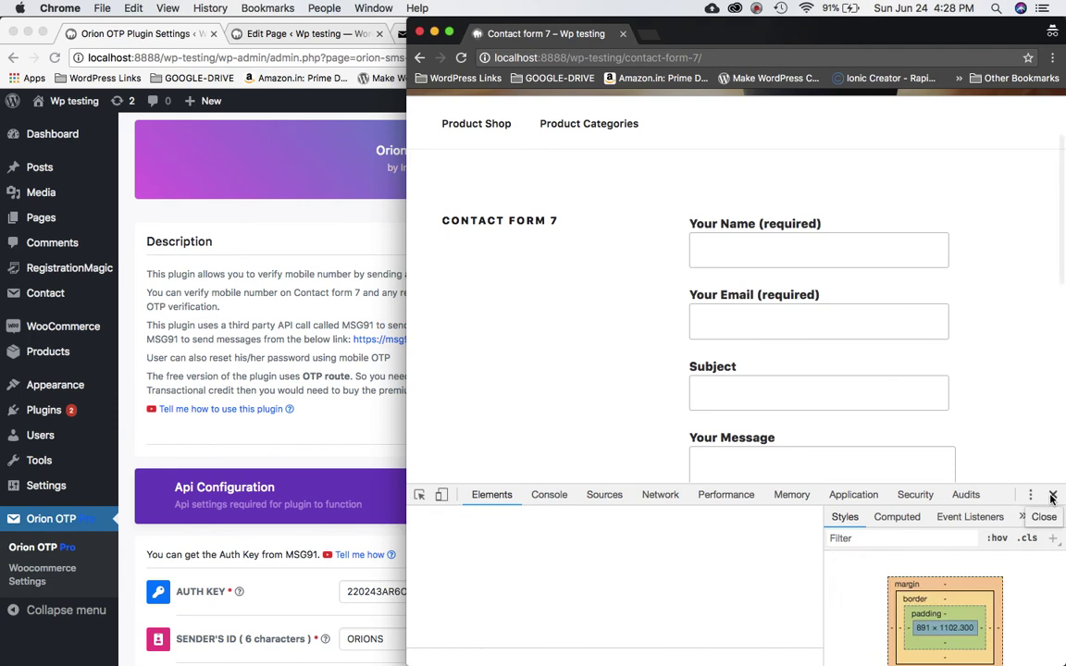
{"action": "left_click", "coordinate": [1051, 498]}
{"action": "scroll", "coordinate": [930, 446], "scroll_direction": "down", "scroll_amount": 5}
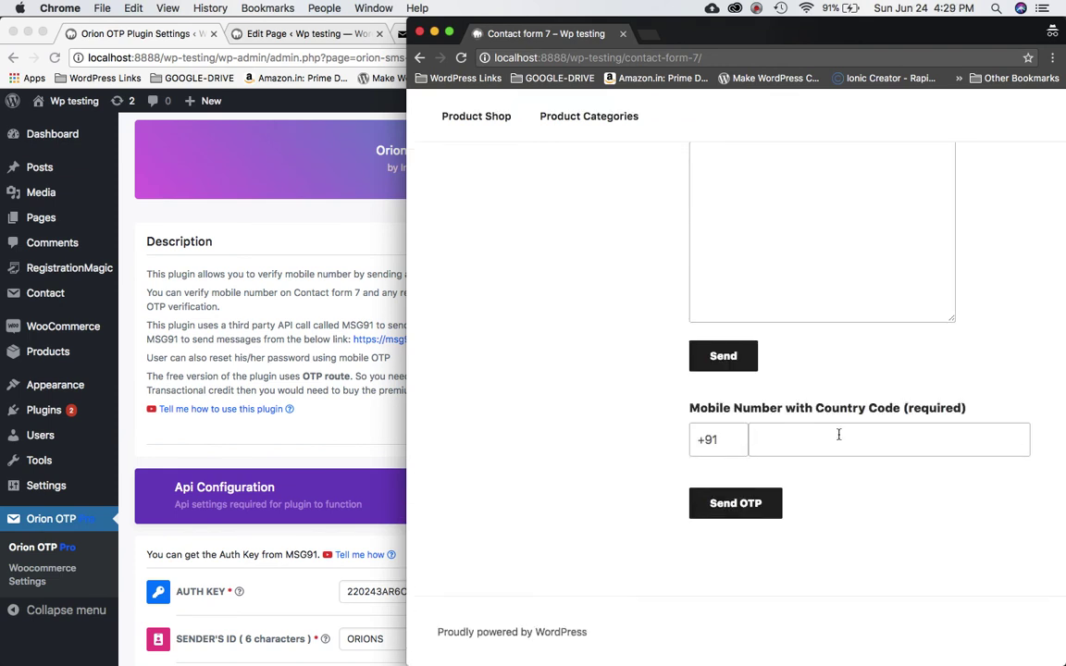
{"action": "left_click", "coordinate": [724, 436]}
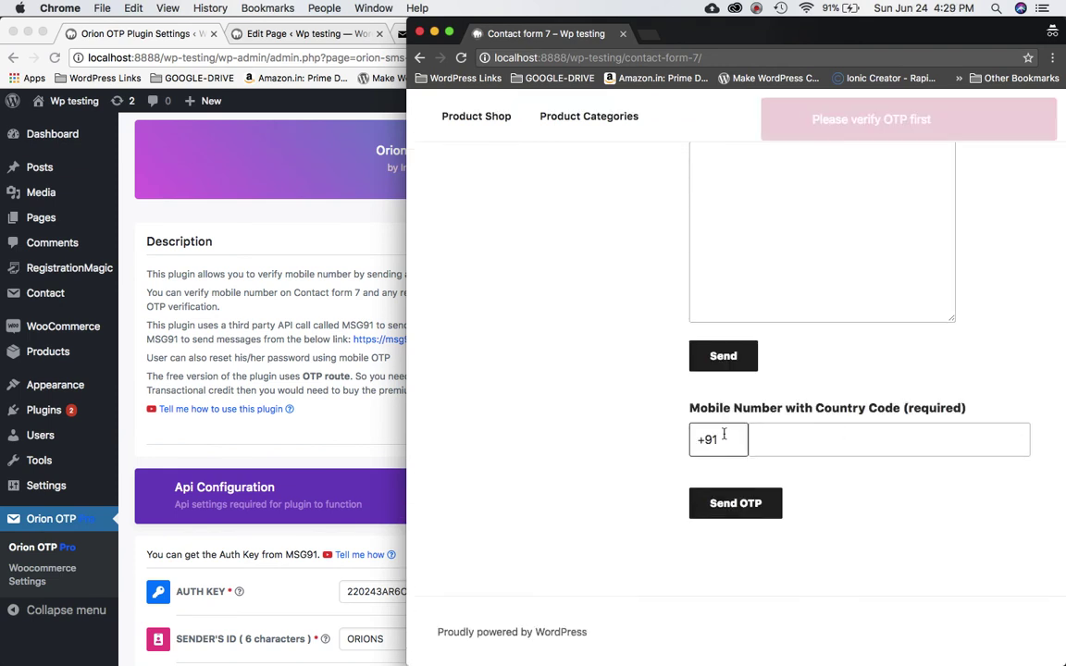
{"action": "left_click", "coordinate": [801, 438]}
{"action": "left_click", "coordinate": [678, 372]}
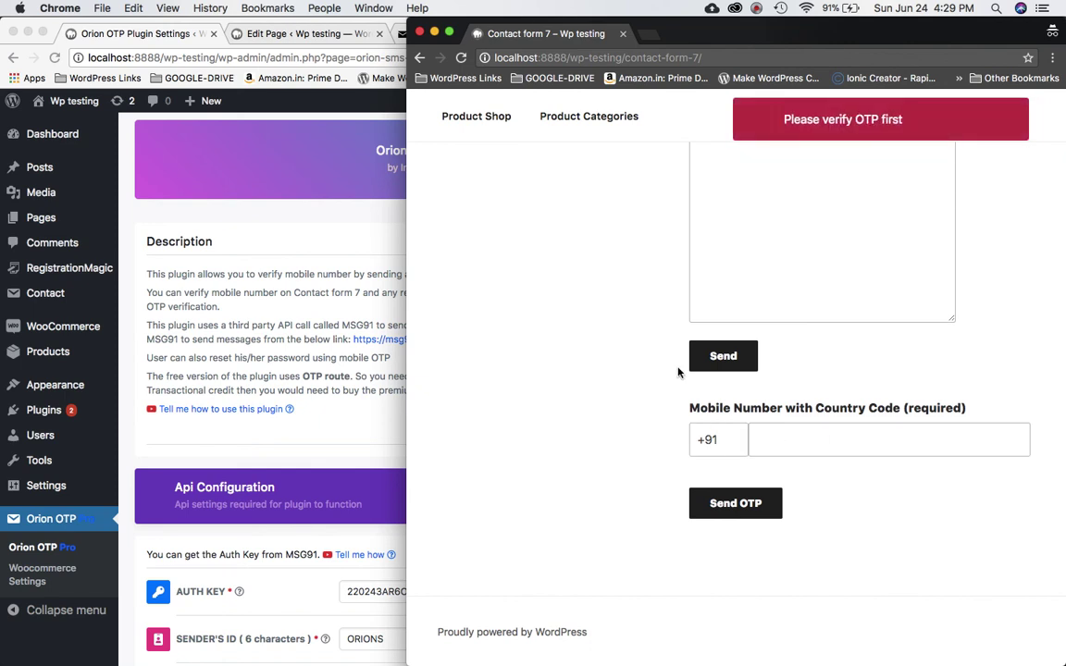
{"action": "scroll", "coordinate": [586, 372], "scroll_direction": "up", "scroll_amount": 4}
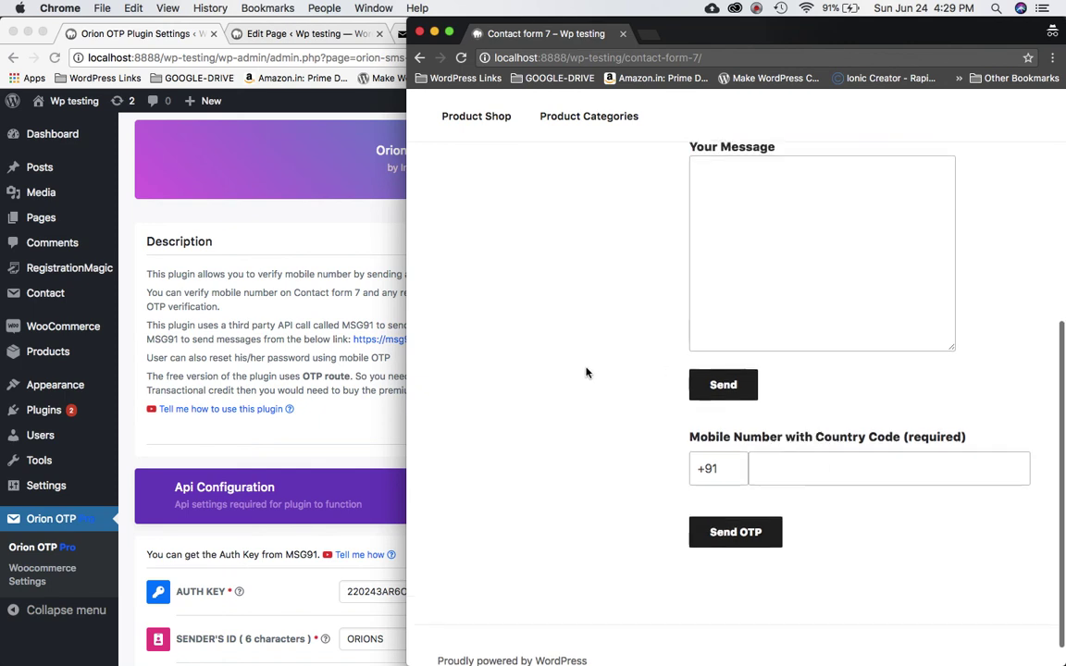
{"action": "scroll", "coordinate": [586, 372], "scroll_direction": "up", "scroll_amount": 3}
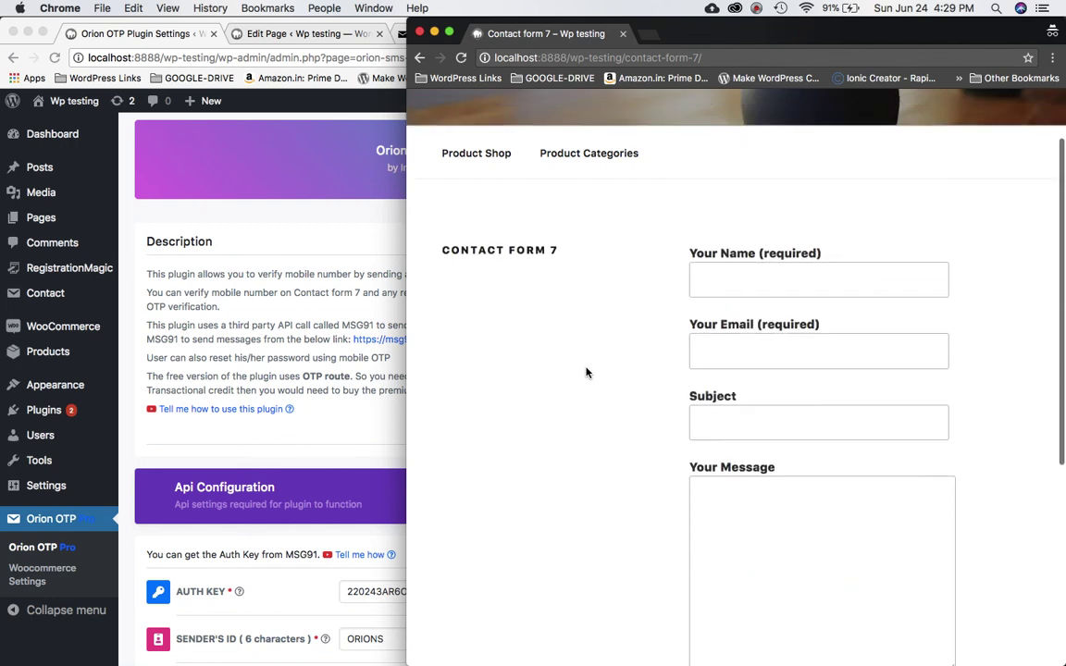
{"action": "scroll", "coordinate": [586, 372], "scroll_direction": "down", "scroll_amount": 1}
{"action": "scroll", "coordinate": [586, 372], "scroll_direction": "down", "scroll_amount": 5}
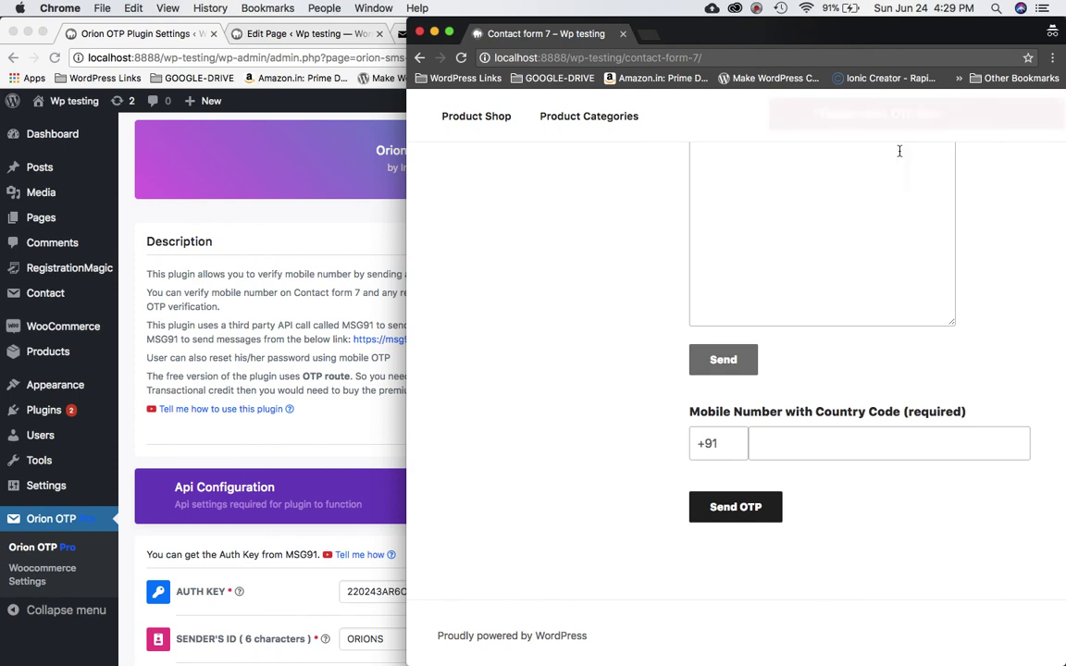
{"action": "scroll", "coordinate": [871, 252], "scroll_direction": "up", "scroll_amount": 9}
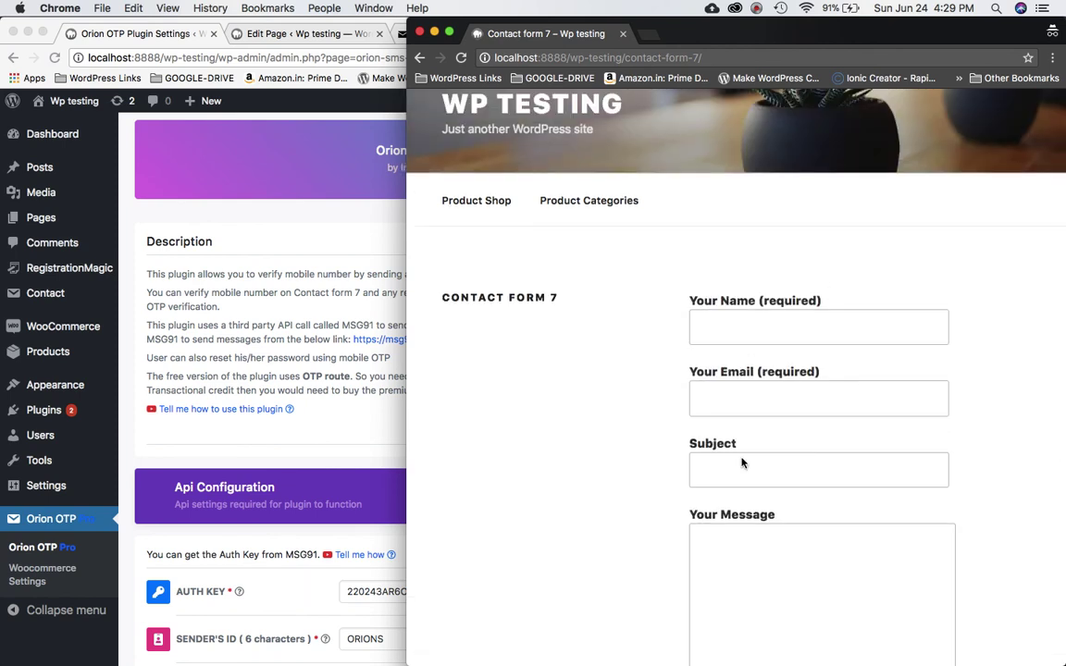
{"action": "scroll", "coordinate": [802, 442], "scroll_direction": "down", "scroll_amount": 6}
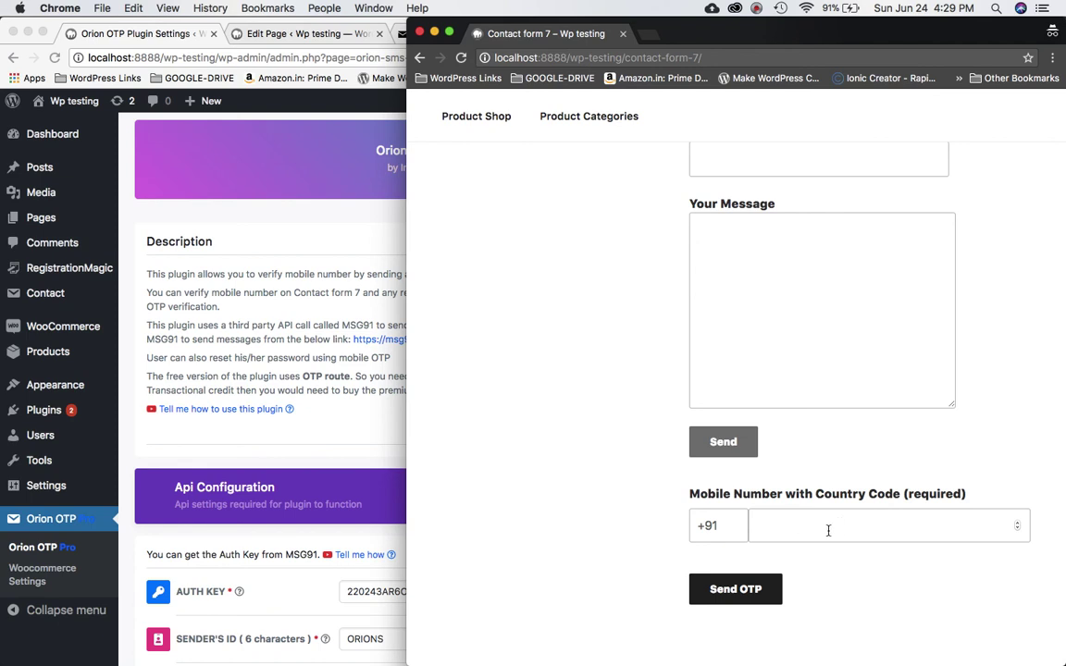
{"action": "scroll", "coordinate": [802, 433], "scroll_direction": "up", "scroll_amount": 1}
{"action": "scroll", "coordinate": [799, 429], "scroll_direction": "down", "scroll_amount": 3}
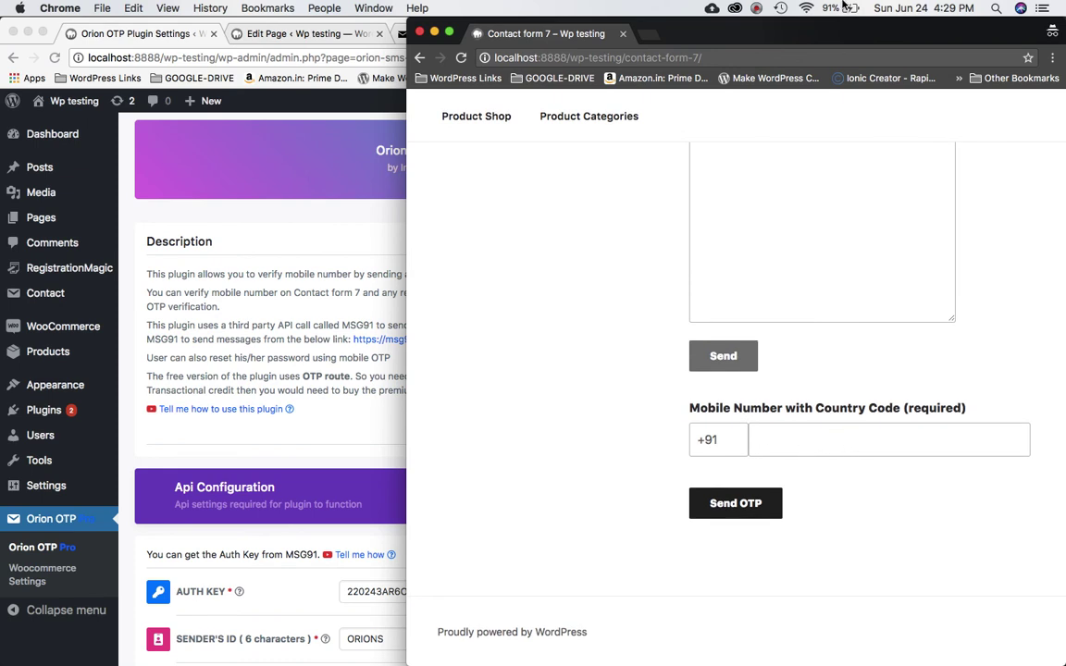
{"action": "scroll", "coordinate": [790, 404], "scroll_direction": "up", "scroll_amount": 5}
{"action": "scroll", "coordinate": [790, 404], "scroll_direction": "down", "scroll_amount": 5}
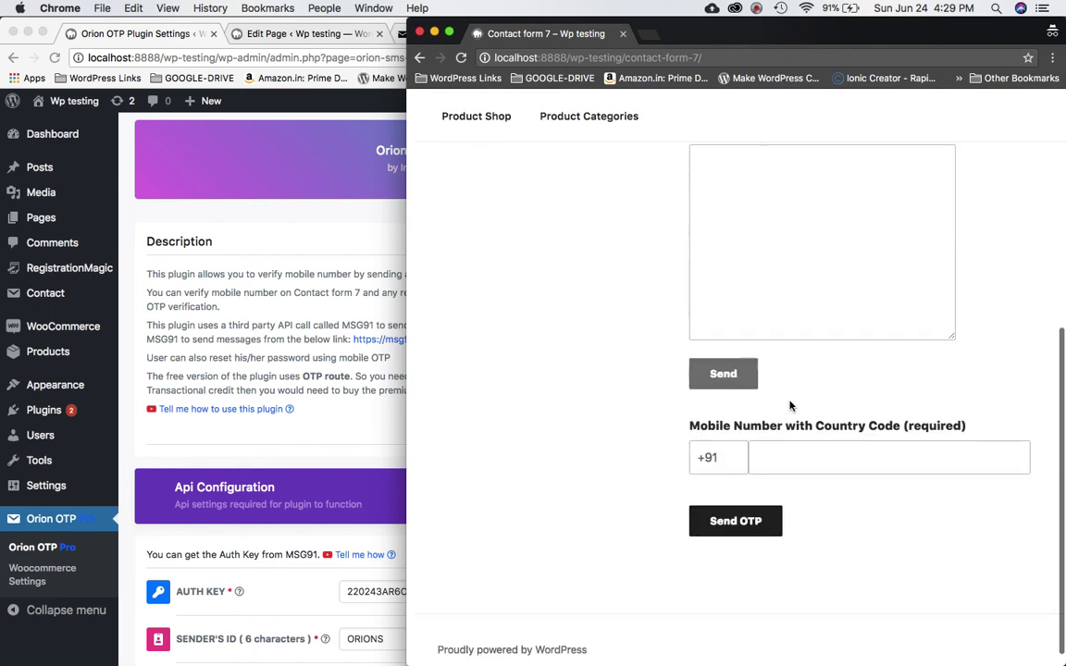
{"action": "scroll", "coordinate": [774, 490], "scroll_direction": "up", "scroll_amount": 5}
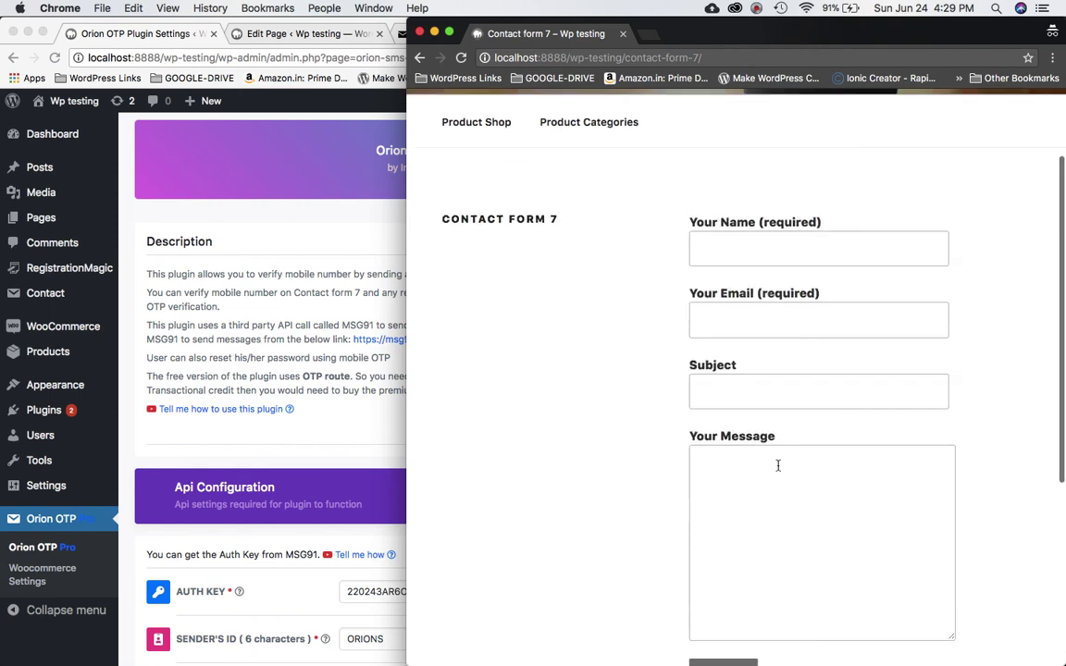
{"action": "scroll", "coordinate": [783, 294], "scroll_direction": "down", "scroll_amount": 3}
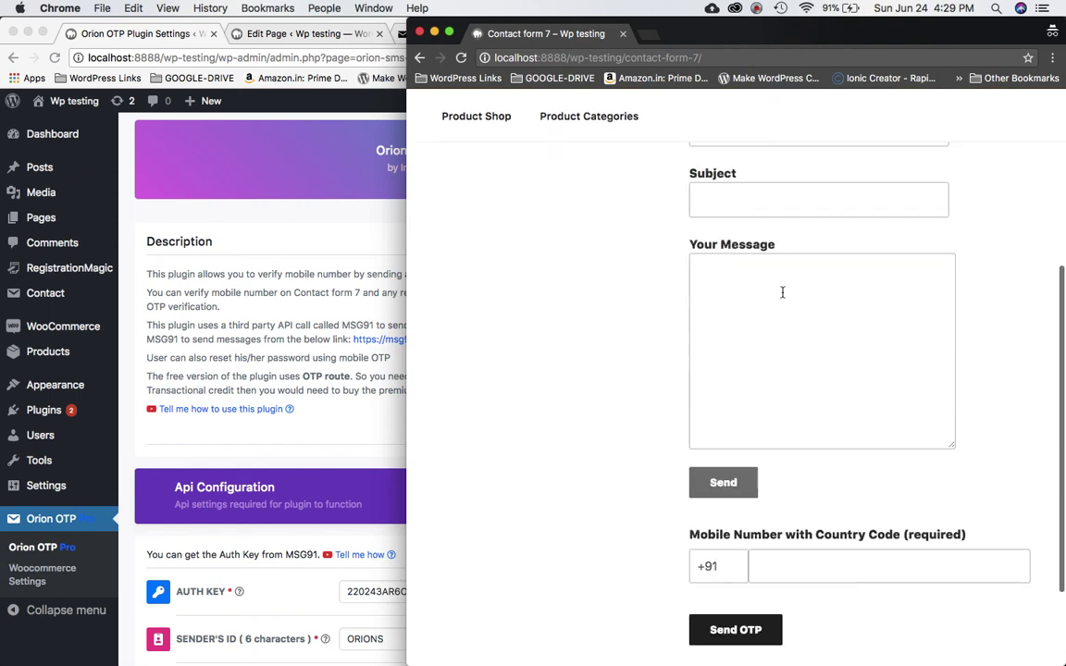
{"action": "scroll", "coordinate": [783, 296], "scroll_direction": "up", "scroll_amount": 5}
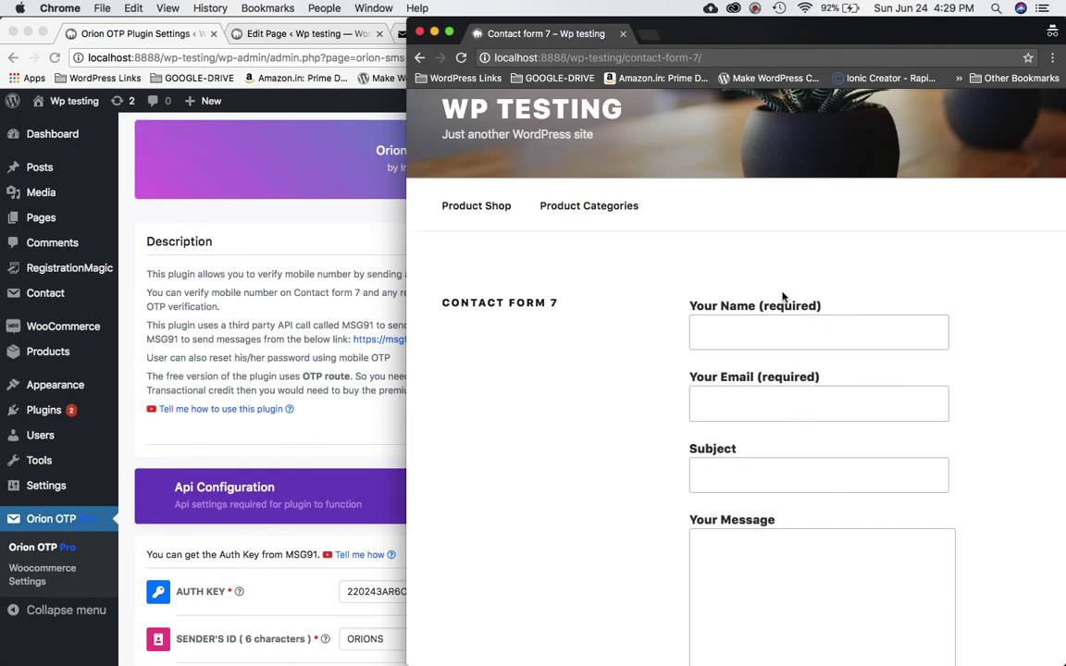
{"action": "scroll", "coordinate": [783, 295], "scroll_direction": "down", "scroll_amount": 5}
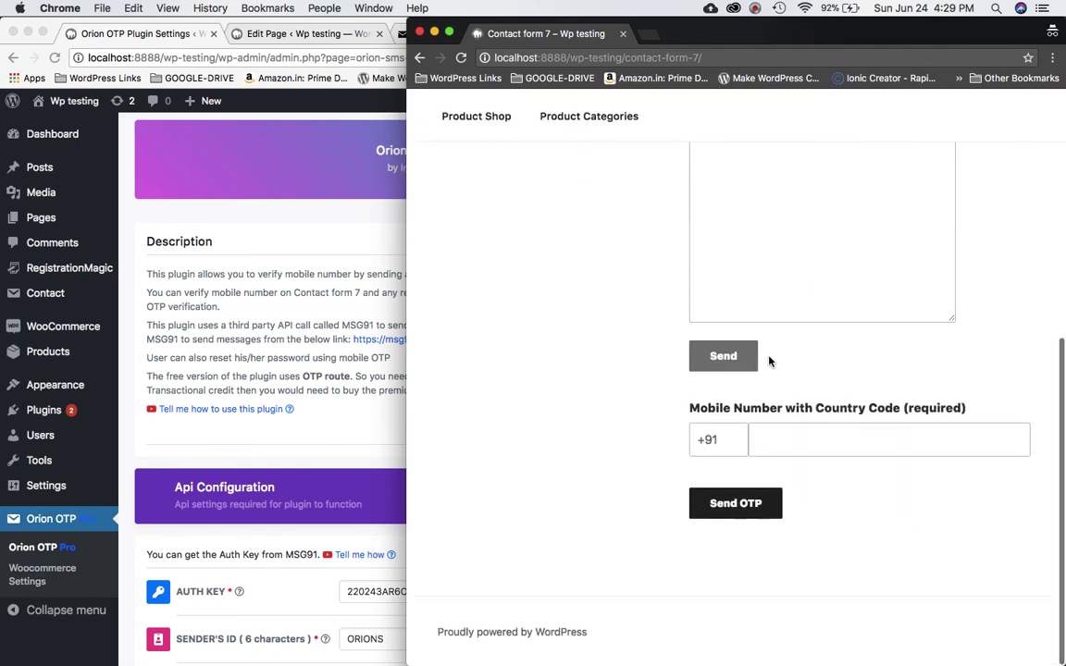
{"action": "scroll", "coordinate": [768, 359], "scroll_direction": "up", "scroll_amount": 3}
{"action": "scroll", "coordinate": [816, 428], "scroll_direction": "down", "scroll_amount": 2}
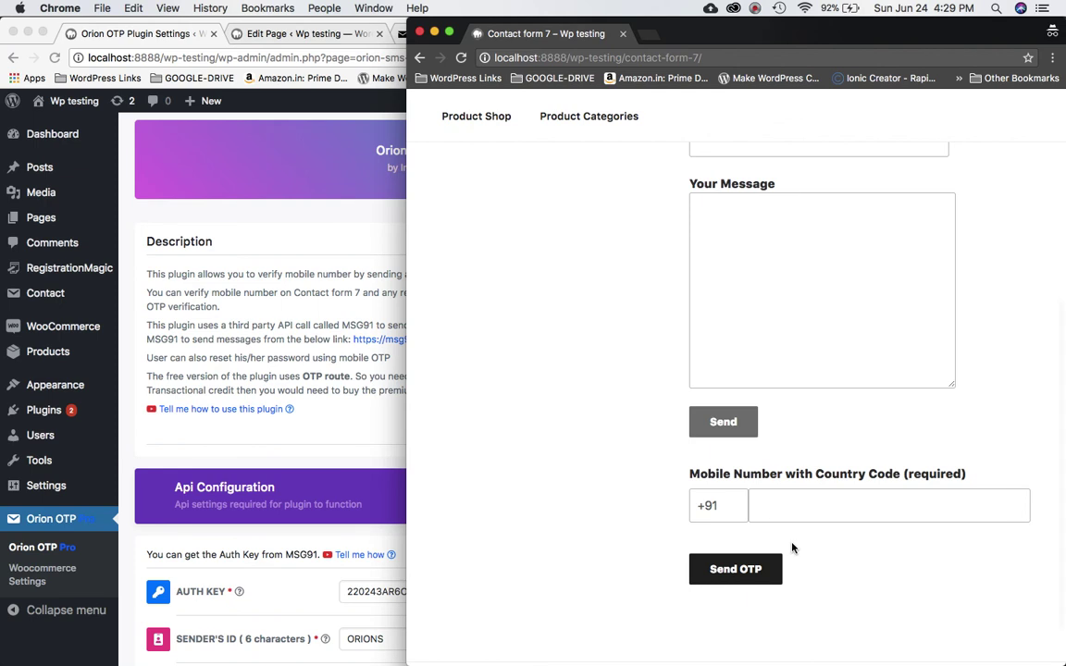
{"action": "scroll", "coordinate": [792, 547], "scroll_direction": "up", "scroll_amount": 2}
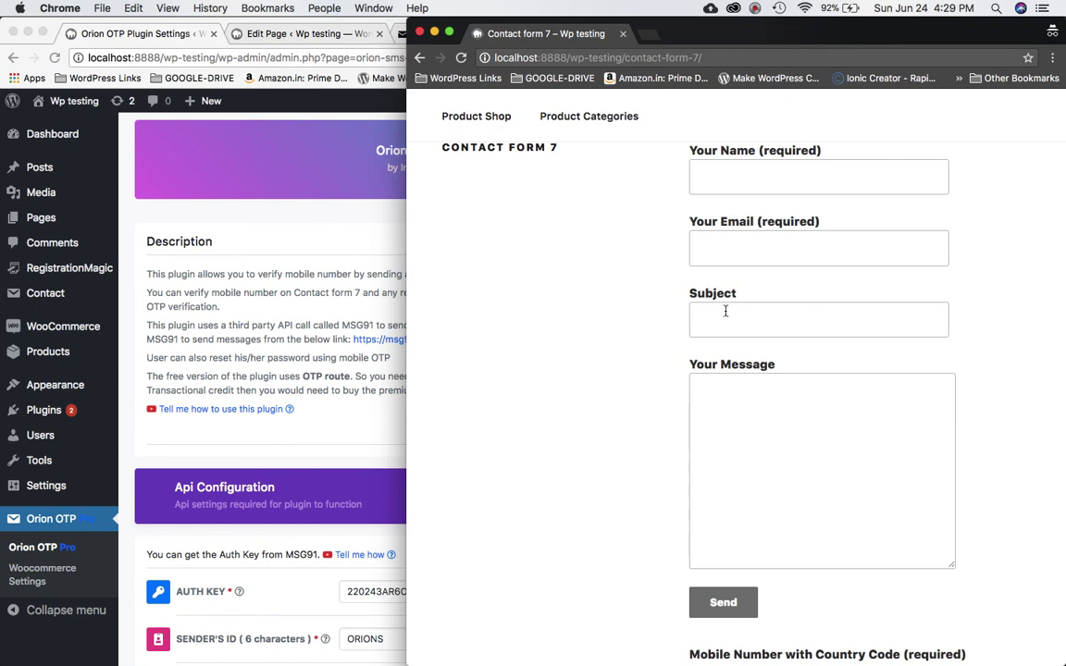
{"action": "scroll", "coordinate": [727, 311], "scroll_direction": "down", "scroll_amount": 5}
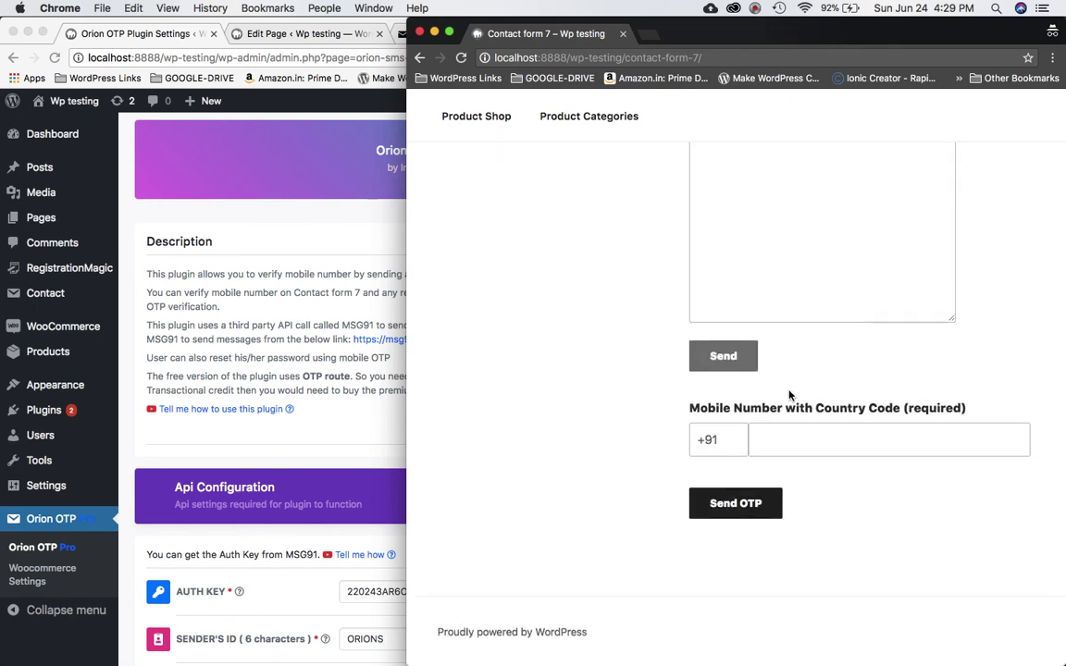
{"action": "scroll", "coordinate": [833, 377], "scroll_direction": "up", "scroll_amount": 5}
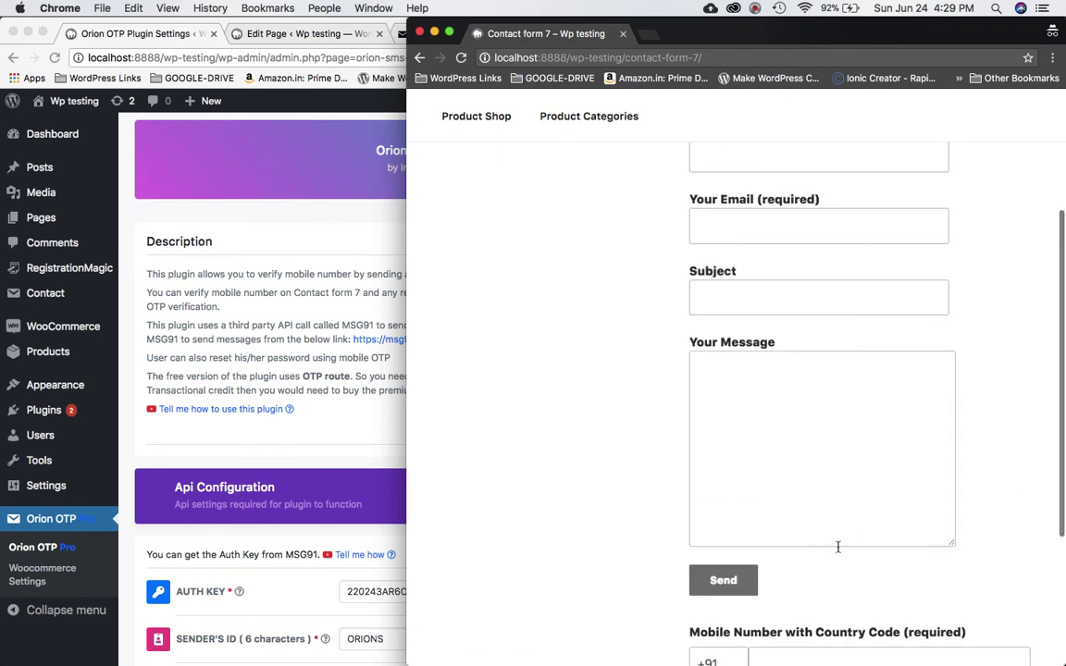
{"action": "scroll", "coordinate": [838, 546], "scroll_direction": "down", "scroll_amount": 4}
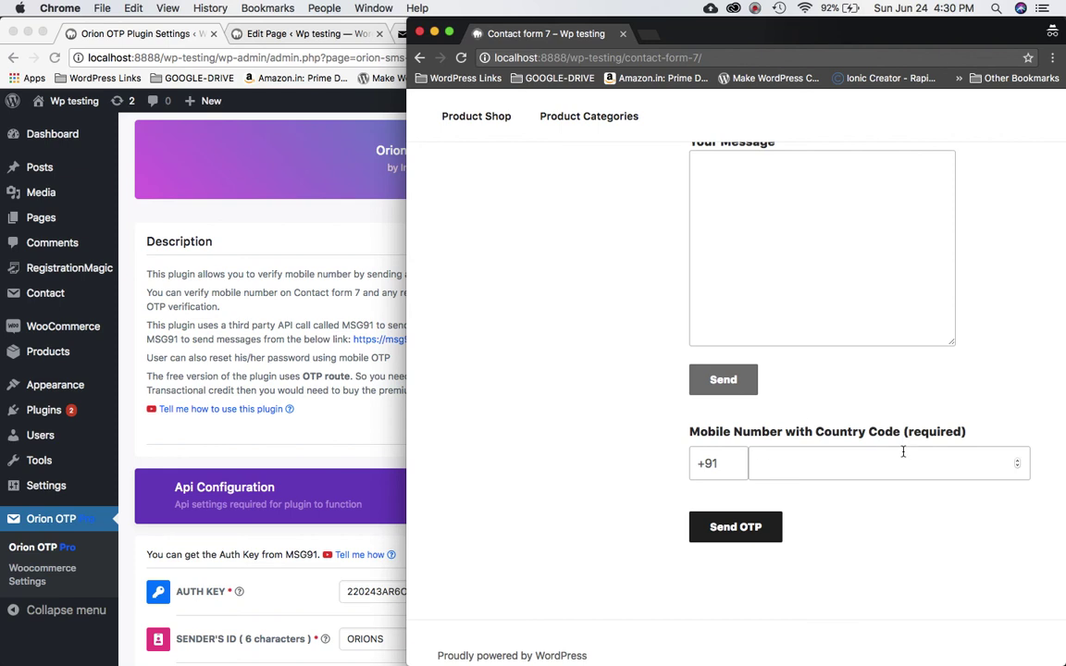
{"action": "scroll", "coordinate": [903, 452], "scroll_direction": "up", "scroll_amount": 5}
{"action": "scroll", "coordinate": [904, 452], "scroll_direction": "down", "scroll_amount": 5}
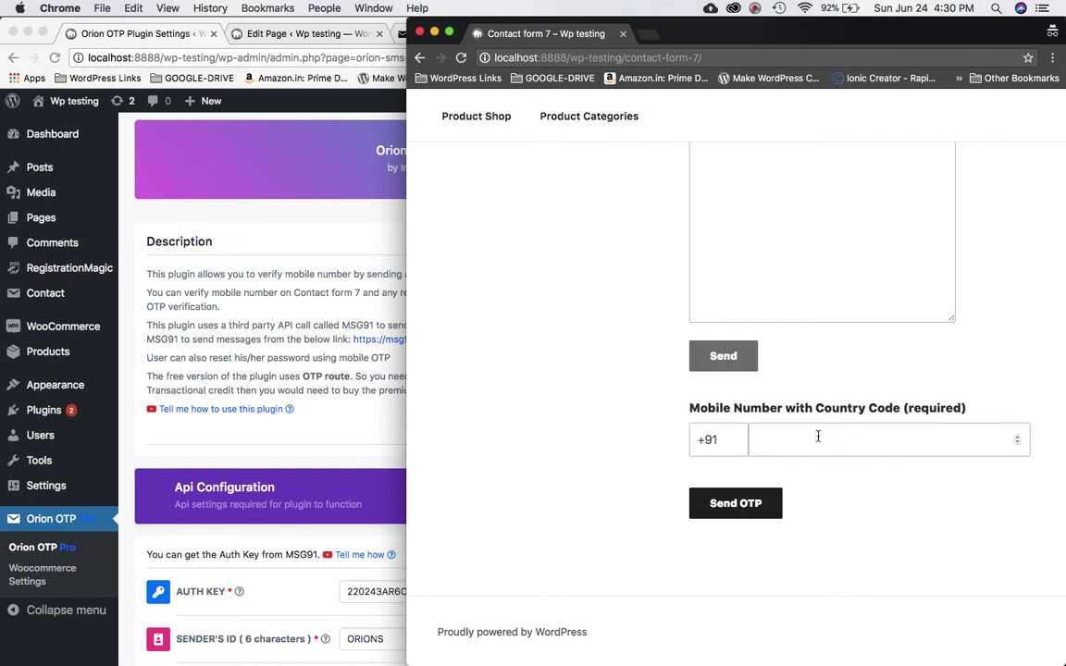
{"action": "left_click", "coordinate": [755, 8]}
- Enter the mobile number in the contact form and request an OTP
{"action": "left_click", "coordinate": [792, 60]}
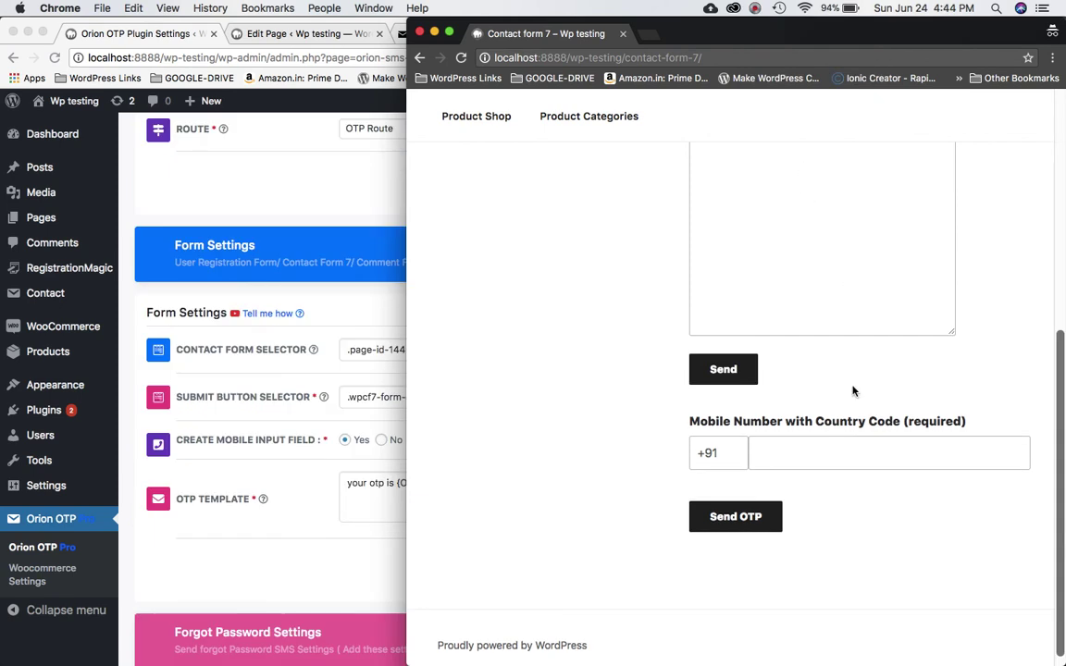
{"action": "left_click", "coordinate": [800, 454]}
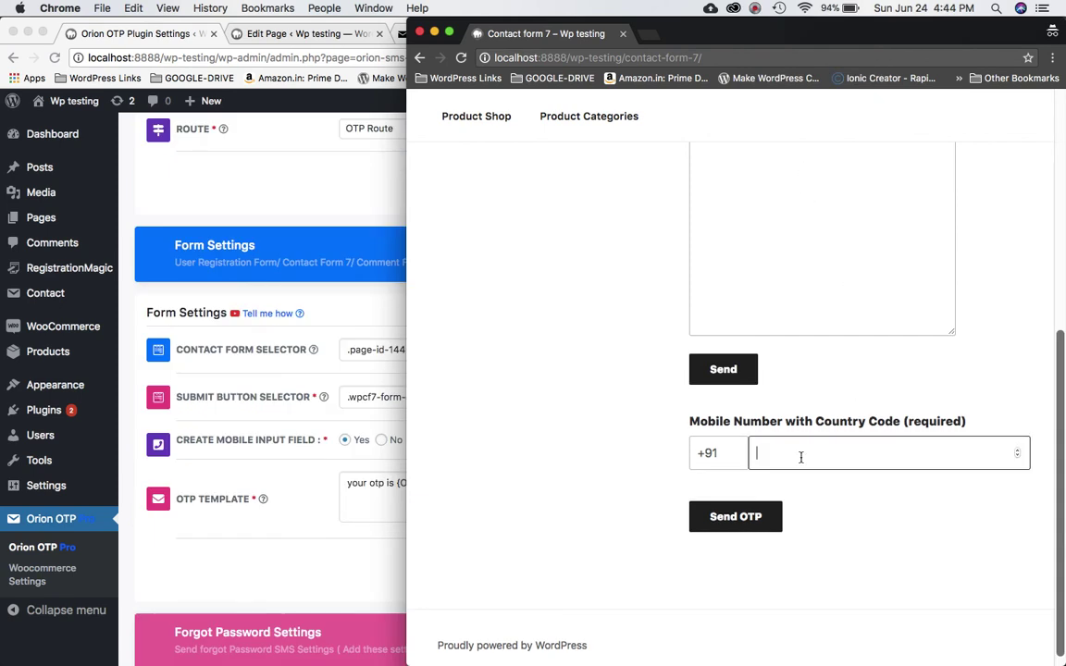
{"action": "left_click", "coordinate": [754, 519]}
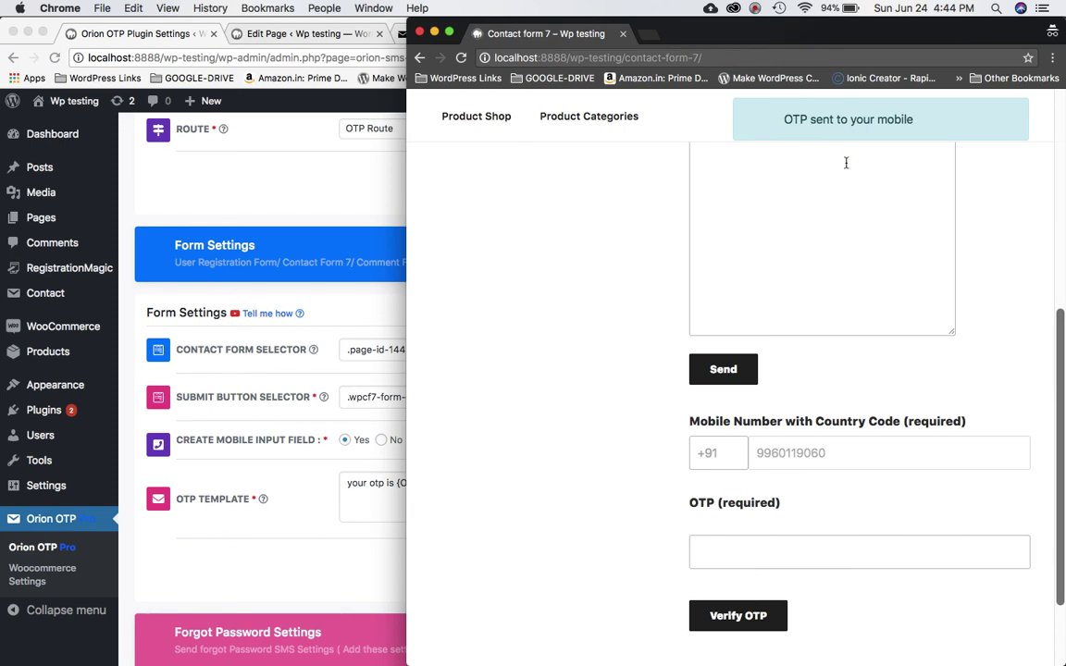
- Paste the received OTP code and verify it
{"action": "left_click", "coordinate": [756, 8]}
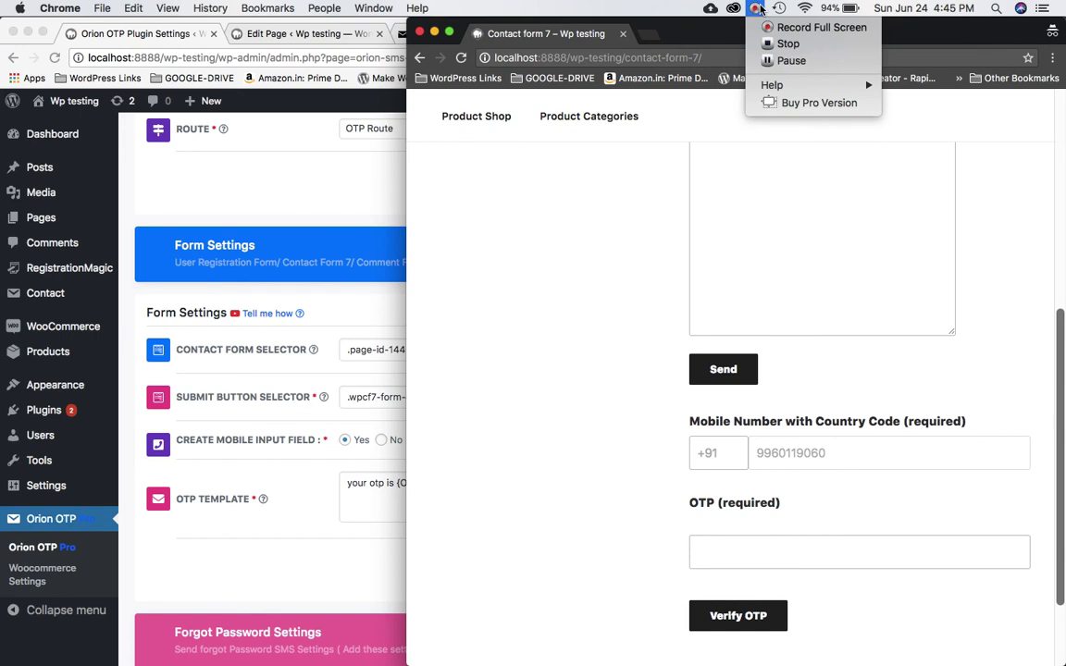
{"action": "left_click", "coordinate": [729, 60]}
{"action": "scroll", "coordinate": [786, 309], "scroll_direction": "down", "scroll_amount": 3}
{"action": "left_click", "coordinate": [715, 439]}
{"action": "key", "text": "super+v"}
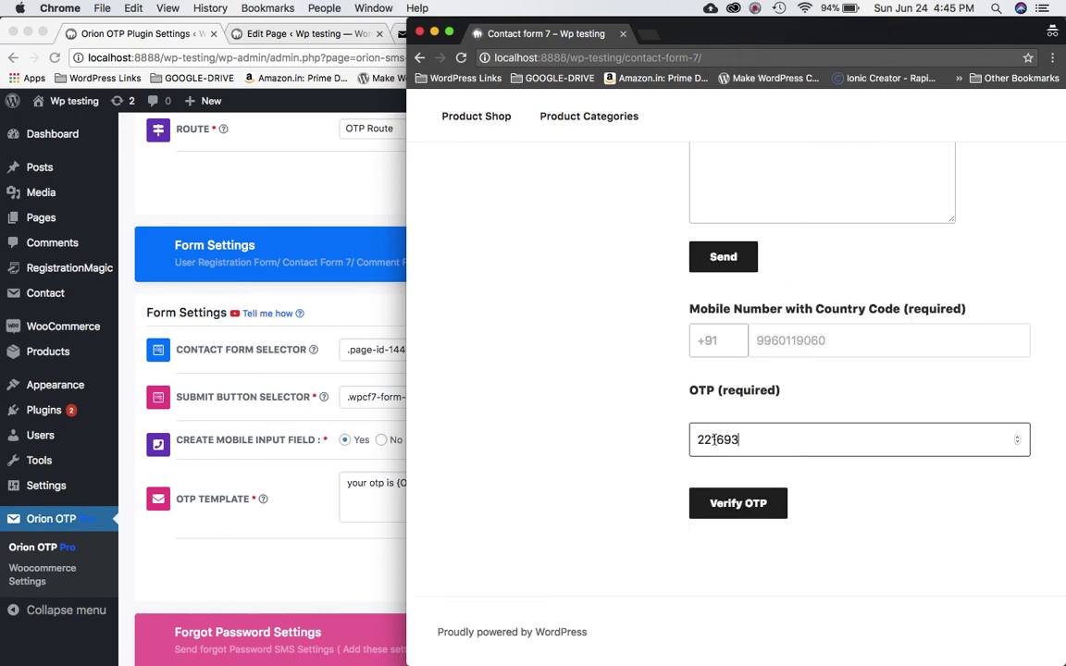
{"action": "left_click", "coordinate": [740, 505]}
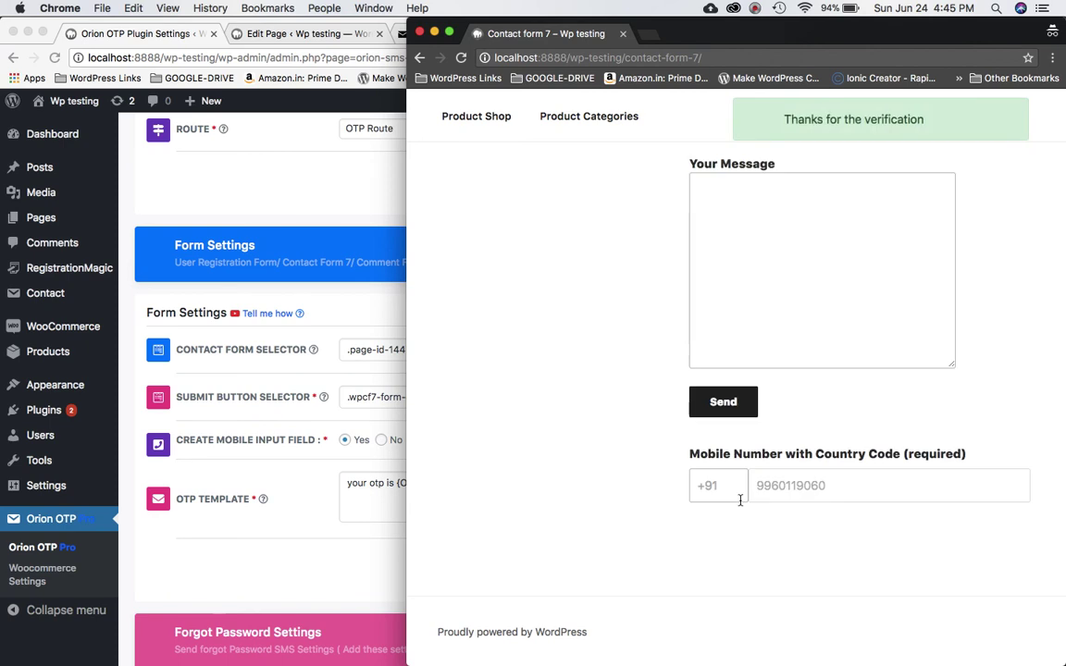
- Fill in the sender's name and e-mail address in the contact form
{"action": "scroll", "coordinate": [900, 222], "scroll_direction": "up", "scroll_amount": 4}
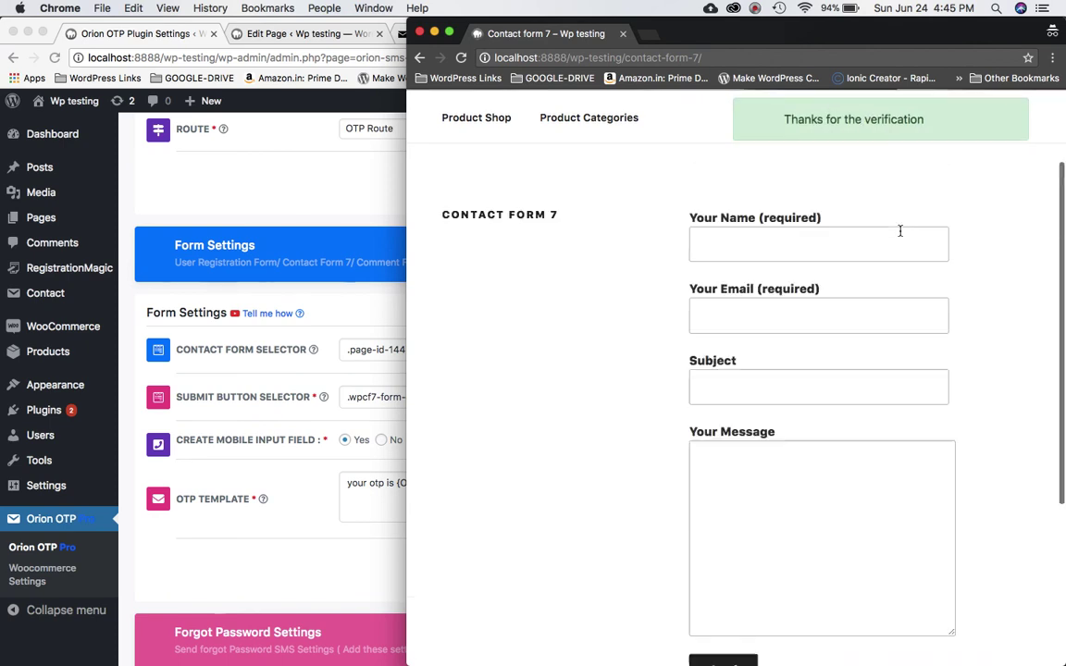
{"action": "left_click", "coordinate": [791, 264]}
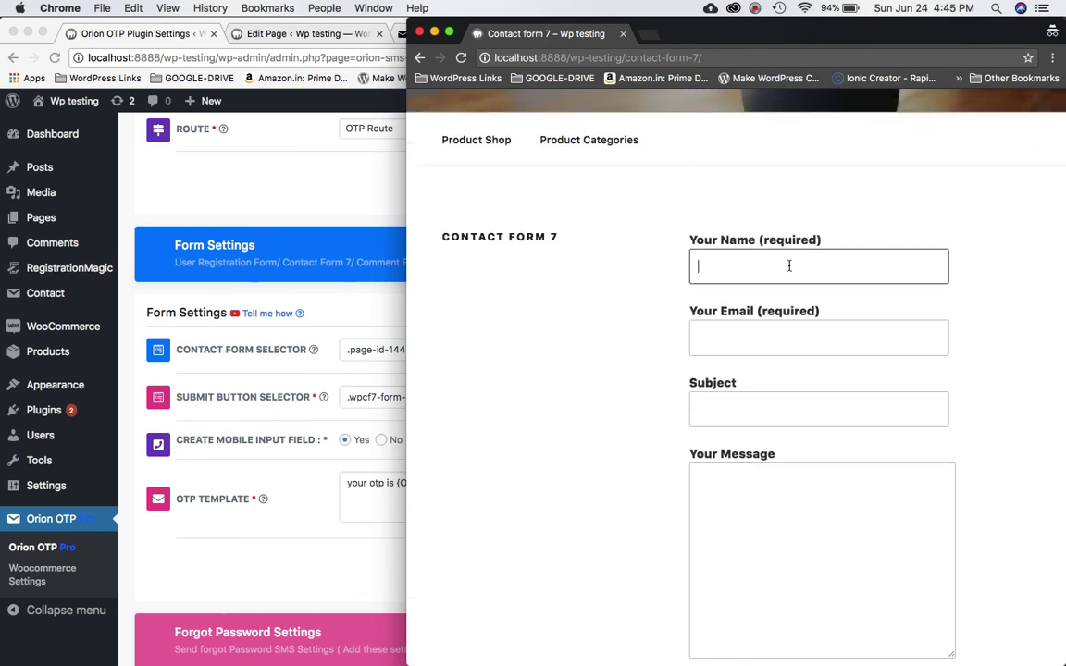
{"action": "left_click", "coordinate": [758, 8]}
{"action": "left_click", "coordinate": [780, 59]}
{"action": "left_click", "coordinate": [740, 265]}
{"action": "type", "text": "imrab"}
{"action": "left_click", "coordinate": [768, 341]}
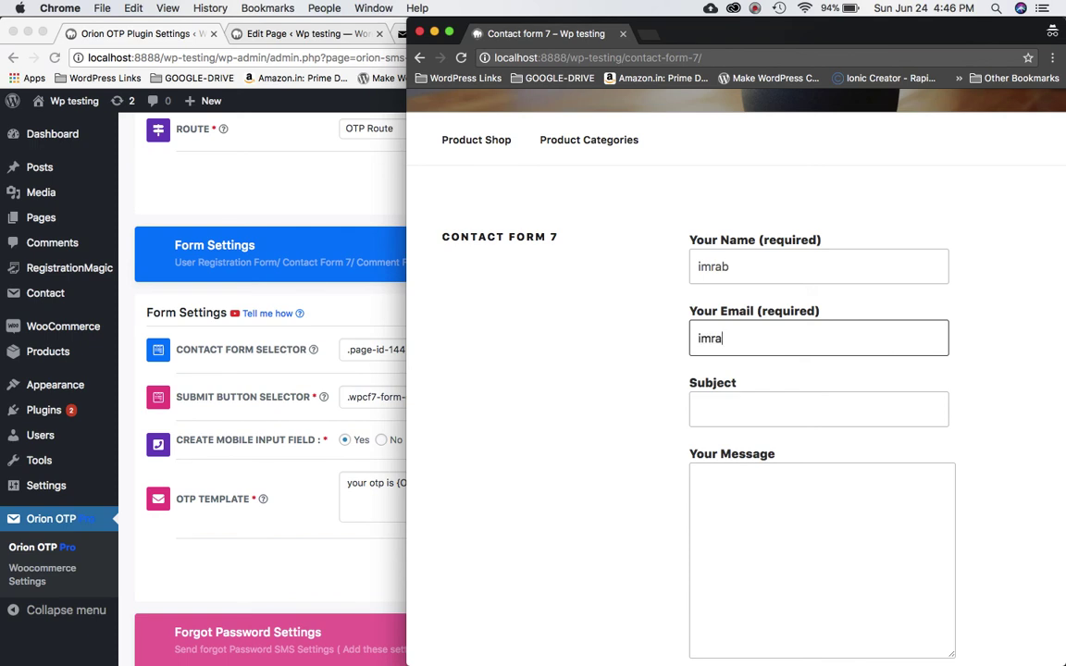
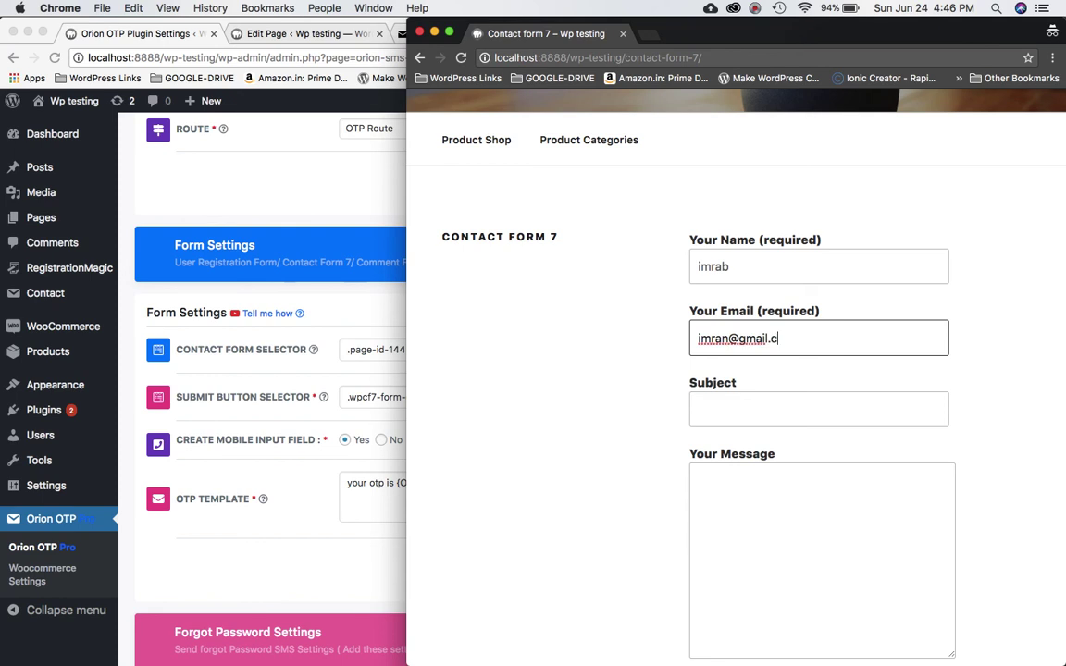
- Enter subject and message 'test' and send the form
{"action": "left_click", "coordinate": [735, 411]}
{"action": "type", "text": "test"}
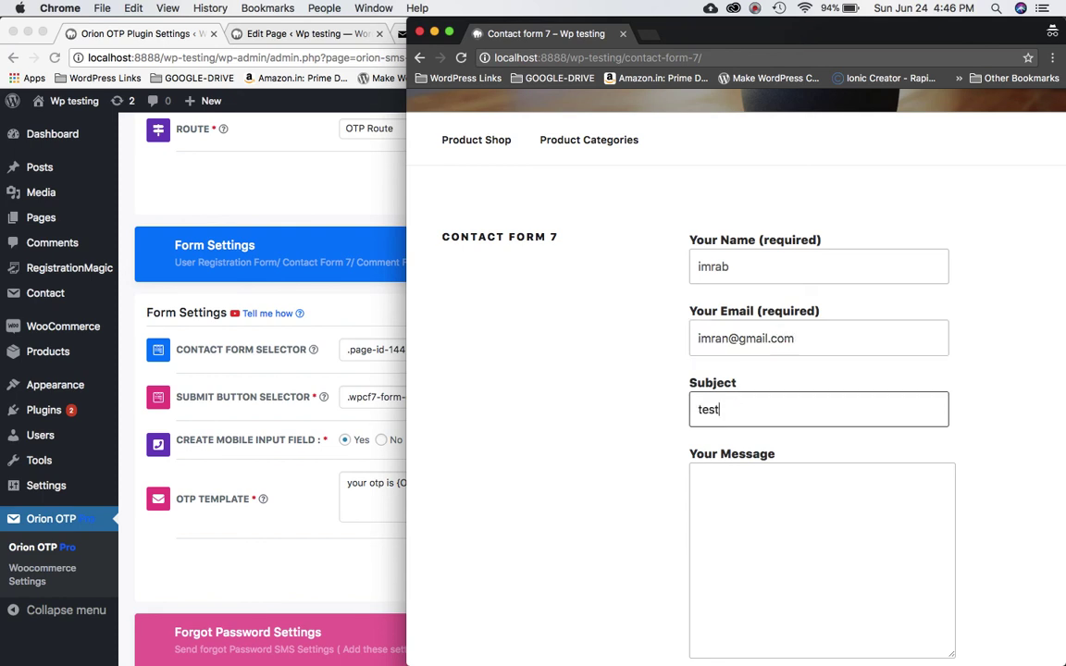
{"action": "scroll", "coordinate": [780, 369], "scroll_direction": "down", "scroll_amount": 3}
{"action": "left_click", "coordinate": [774, 343]}
{"action": "type", "text": "test"}
{"action": "left_click", "coordinate": [741, 521]}
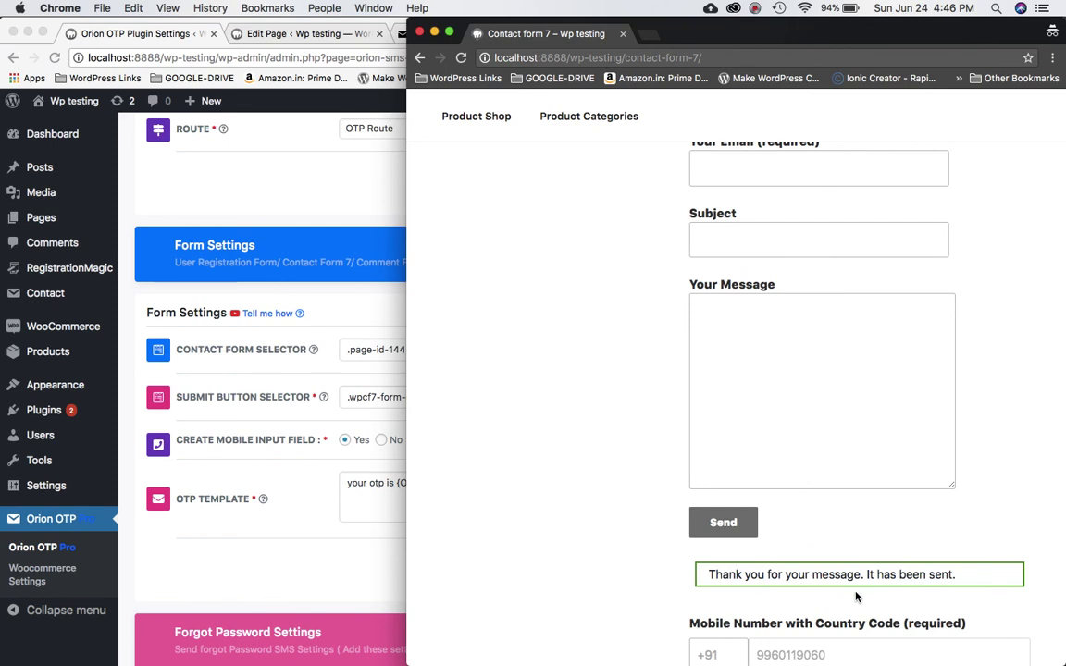
{"action": "scroll", "coordinate": [904, 570], "scroll_direction": "down", "scroll_amount": 1}
{"action": "scroll", "coordinate": [906, 569], "scroll_direction": "up", "scroll_amount": 3}
{"action": "scroll", "coordinate": [906, 569], "scroll_direction": "down", "scroll_amount": 5}
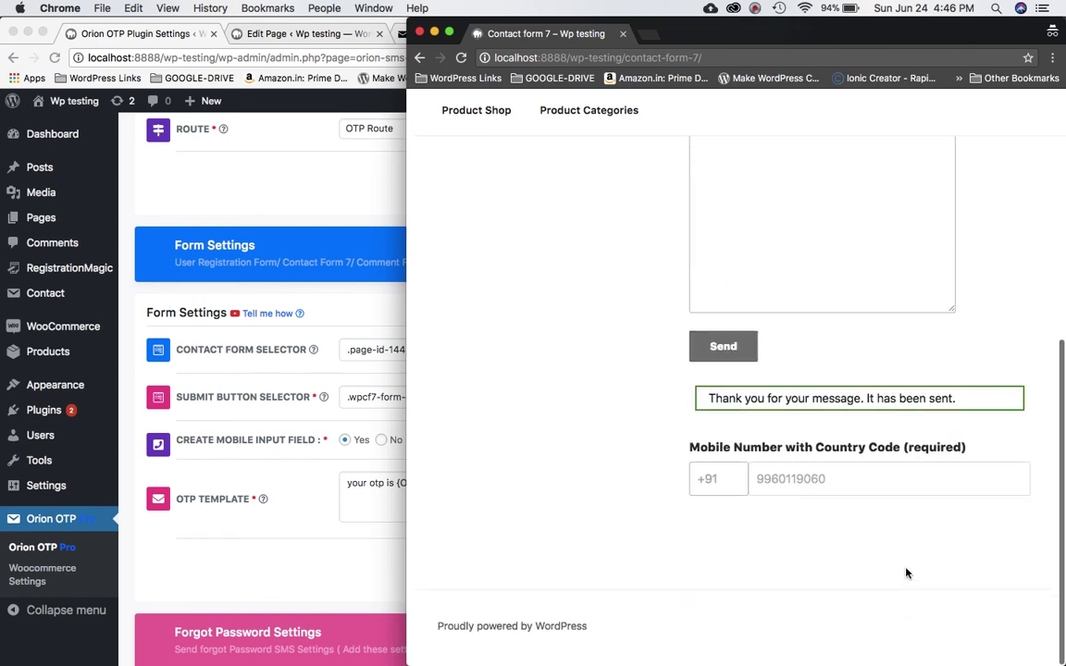
{"action": "scroll", "coordinate": [779, 535], "scroll_direction": "up", "scroll_amount": 5}
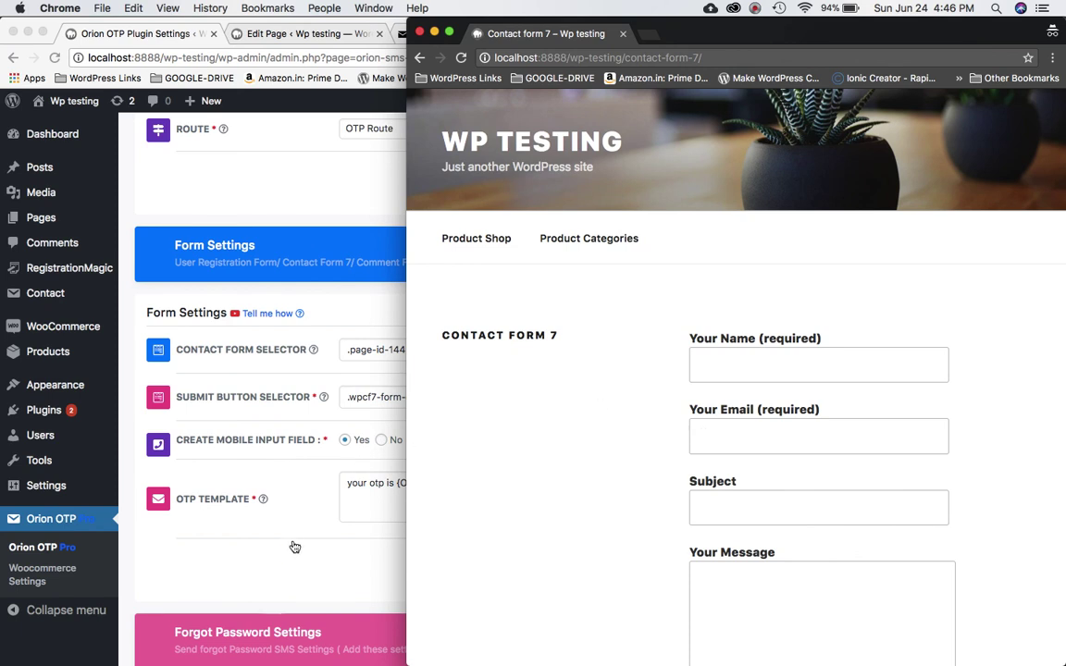
{"action": "left_click", "coordinate": [302, 219]}
{"action": "scroll", "coordinate": [305, 218], "scroll_direction": "down", "scroll_amount": 5}
{"action": "scroll", "coordinate": [278, 216], "scroll_direction": "up", "scroll_amount": 8}
{"action": "left_click", "coordinate": [932, 266]}
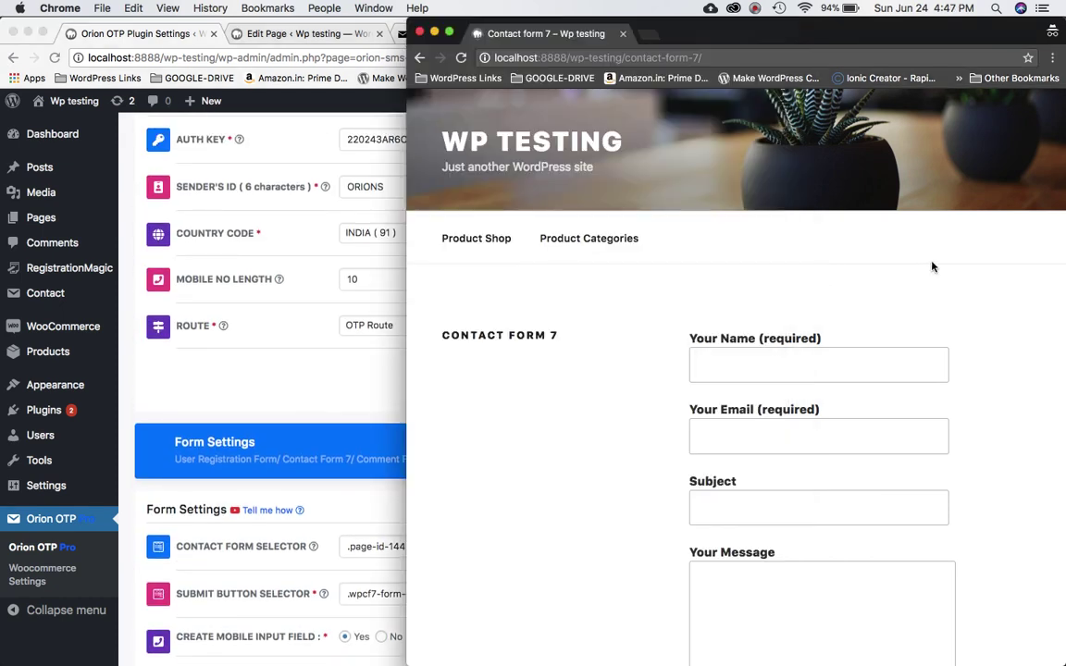